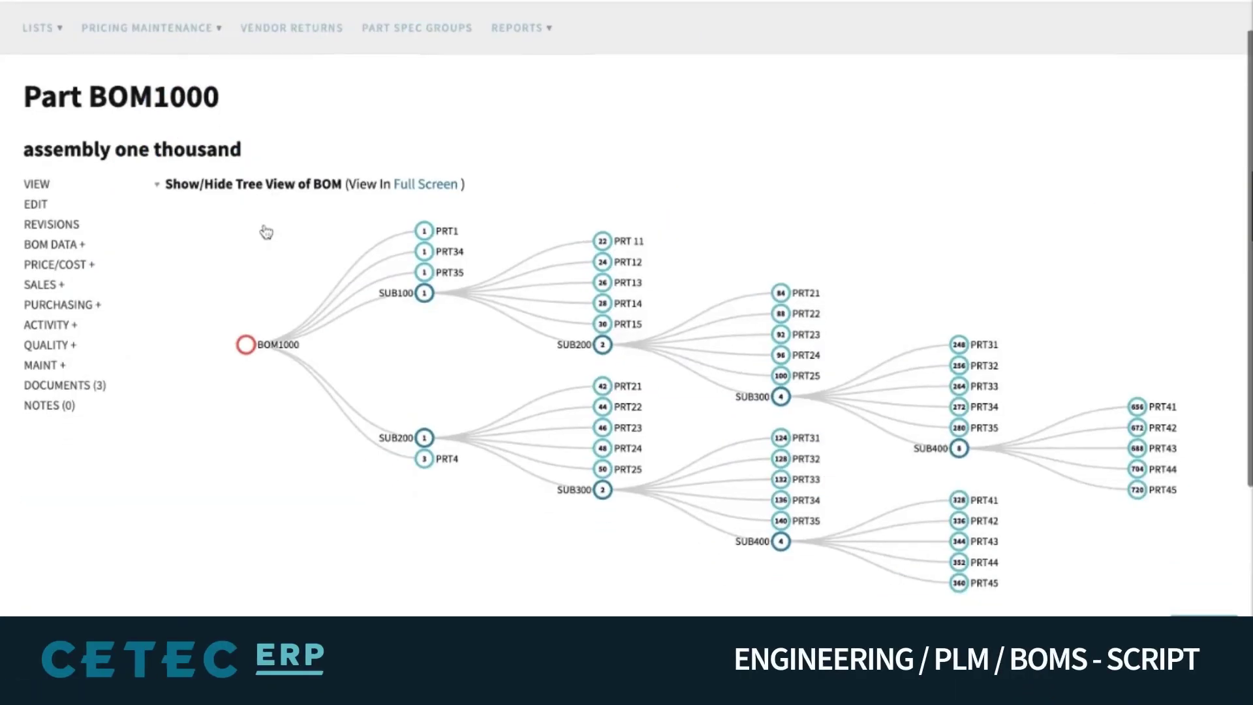
Create a new OEM-coded BOM part numbered 'New SKU finished part'
{"action": "scroll", "coordinate": [267, 232], "scroll_direction": "down", "scroll_amount": 2}
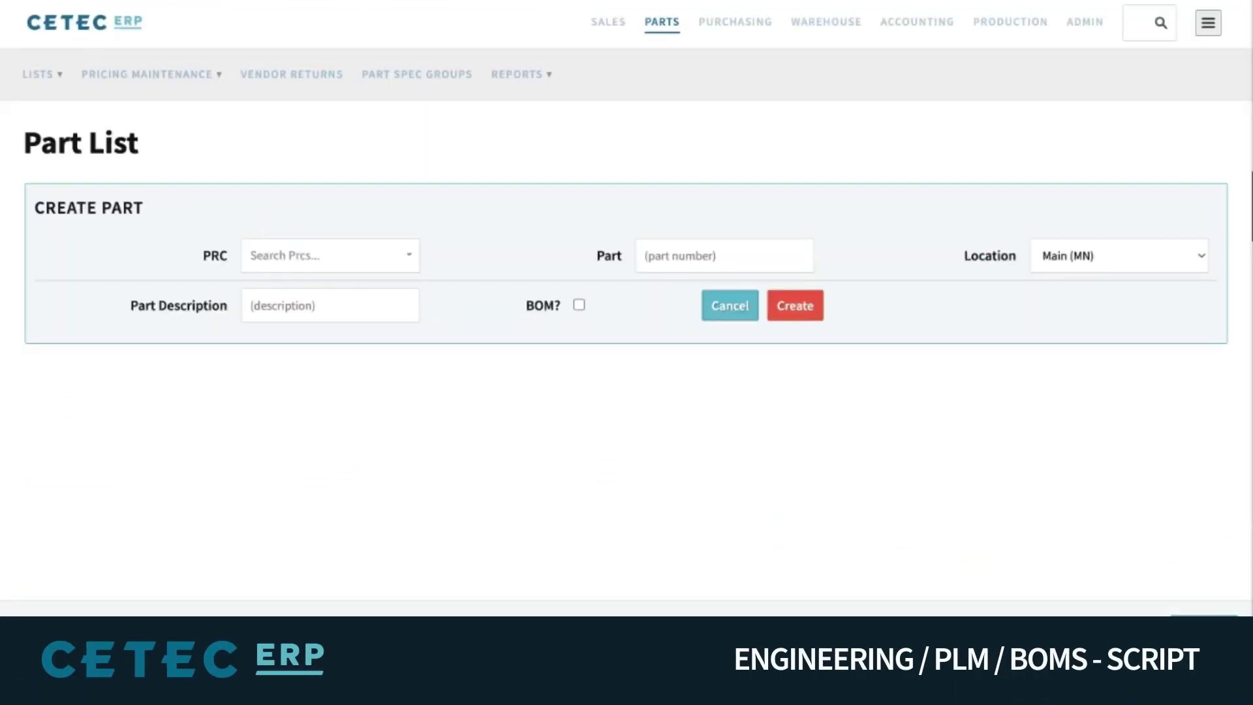
{"action": "left_click", "coordinate": [280, 248]}
{"action": "type", "text": "OEM"}
{"action": "left_click", "coordinate": [298, 299]}
{"action": "left_click", "coordinate": [649, 255]}
{"action": "type", "text": "New SKU finished part"}
{"action": "left_click", "coordinate": [978, 304]}
{"action": "left_click", "coordinate": [1182, 307]}
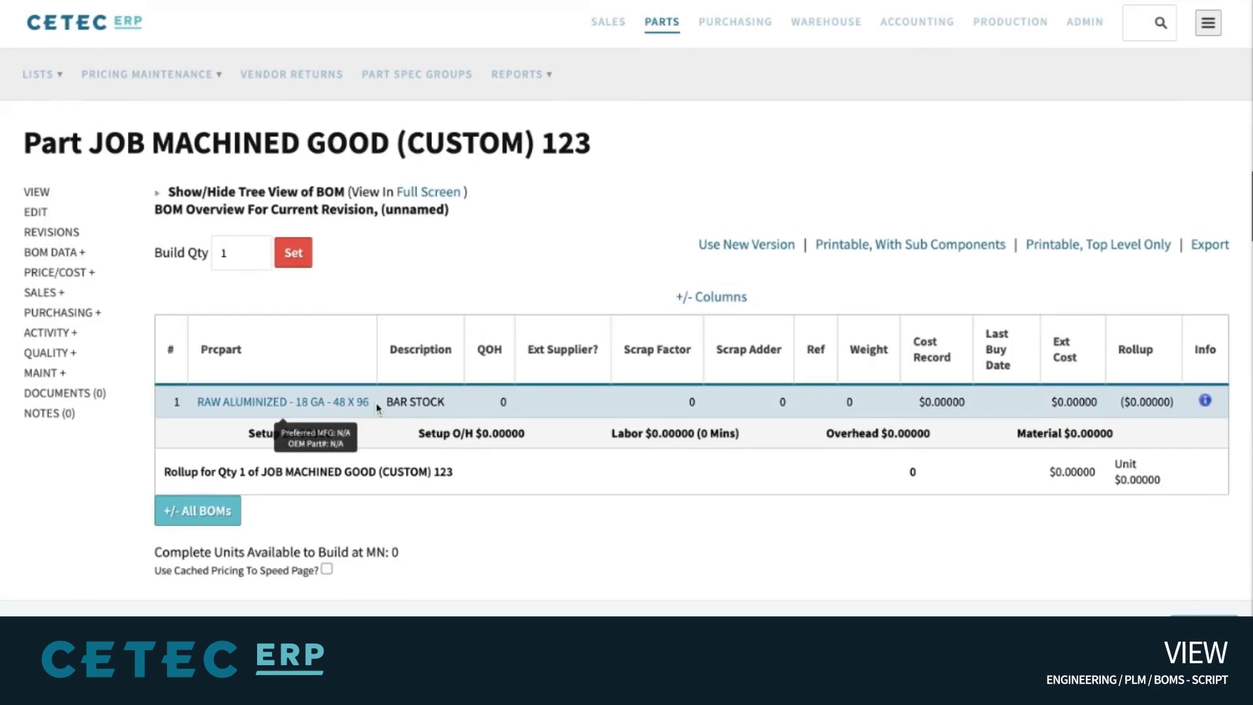
Point out the RAW ALUMINIZED - 18 GA - 48 X 96 component in BOM1000
{"action": "left_click_drag", "start_coordinate": [371, 402], "coordinate": [195, 403]}
{"action": "left_click", "coordinate": [573, 252]}
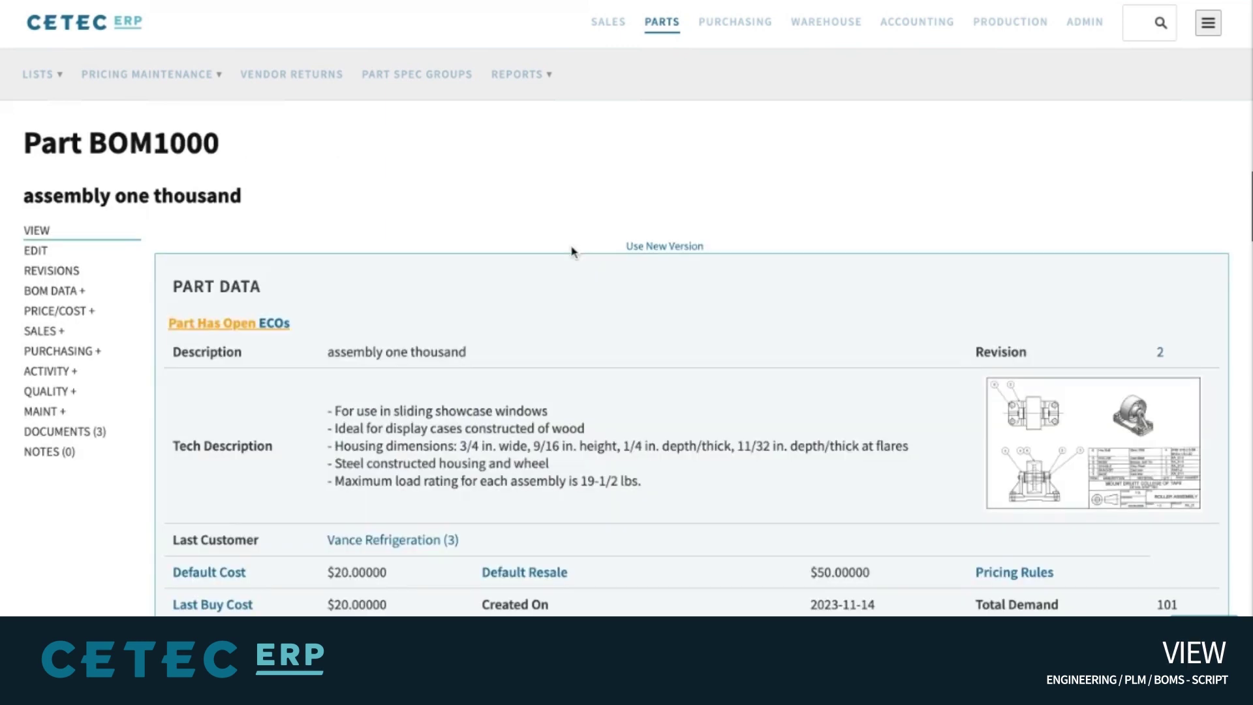
{"action": "scroll", "coordinate": [571, 252], "scroll_direction": "down", "scroll_amount": 2}
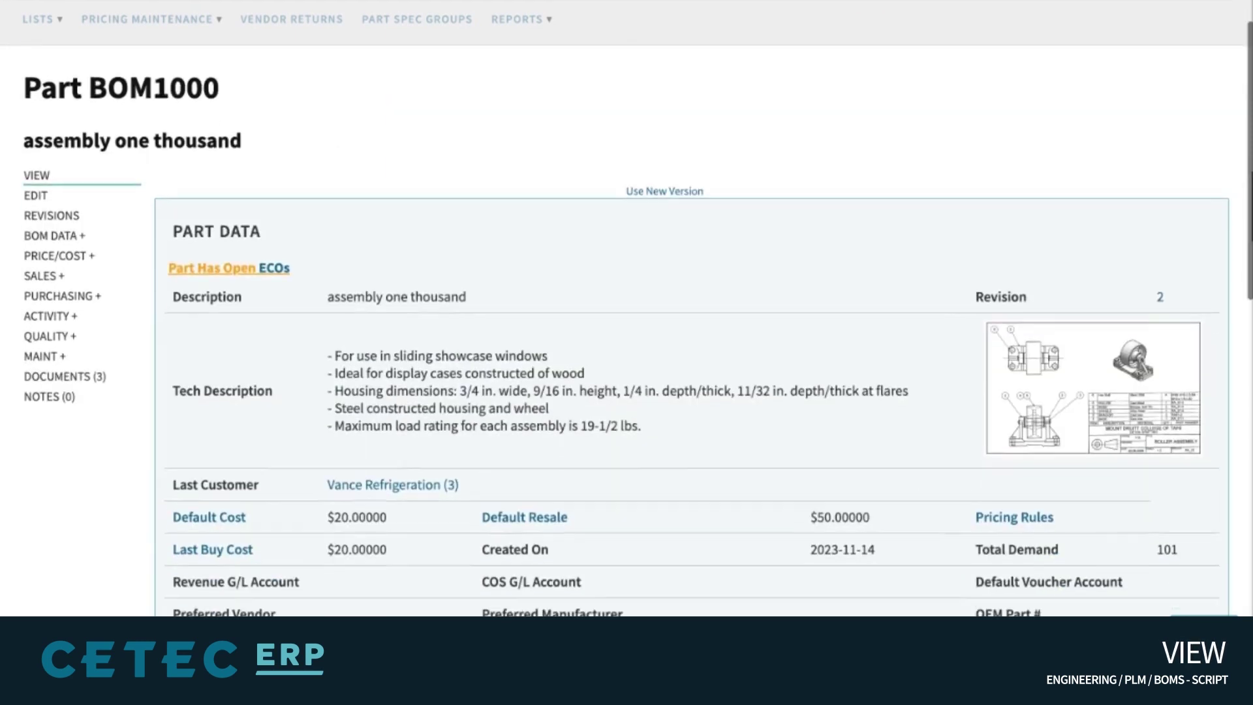
Browse BOM1000's data, activity, maintenance and quality options, then view its open ECOs
{"action": "left_click", "coordinate": [79, 177]}
{"action": "scroll", "coordinate": [83, 172], "scroll_direction": "down", "scroll_amount": 1}
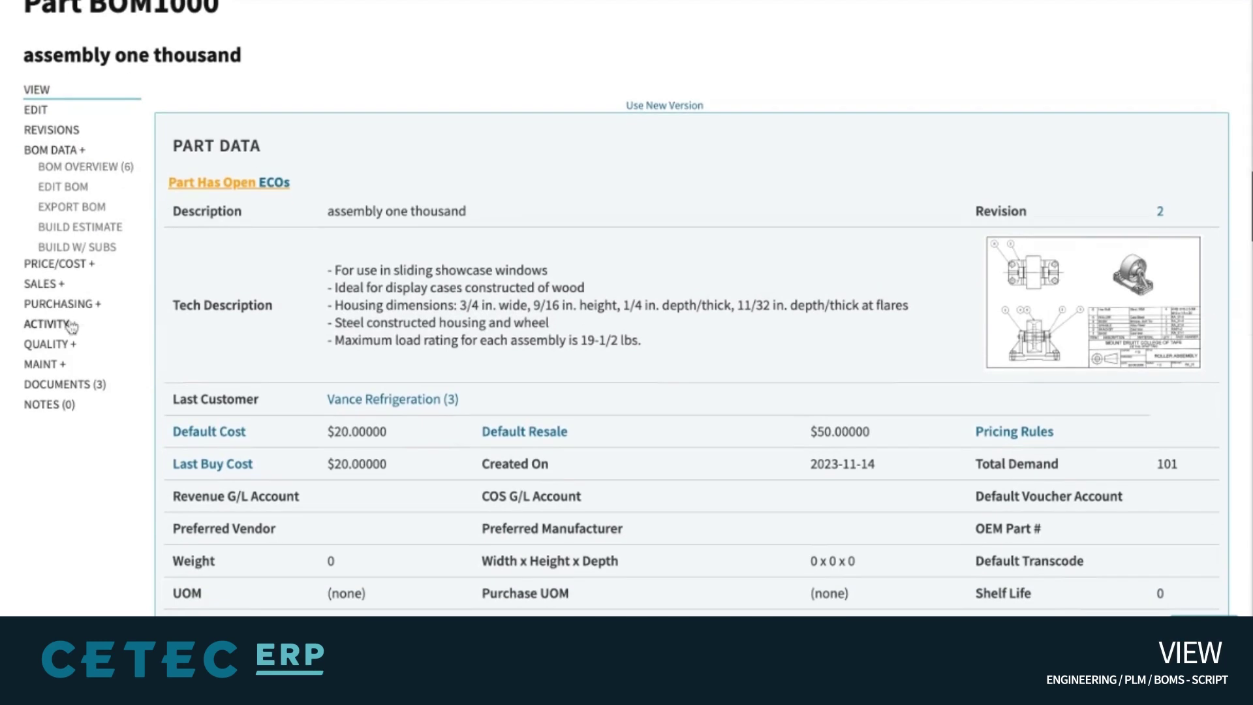
{"action": "left_click", "coordinate": [65, 325]}
{"action": "left_click", "coordinate": [59, 491]}
{"action": "left_click", "coordinate": [68, 471]}
{"action": "scroll", "coordinate": [196, 356], "scroll_direction": "up", "scroll_amount": 3}
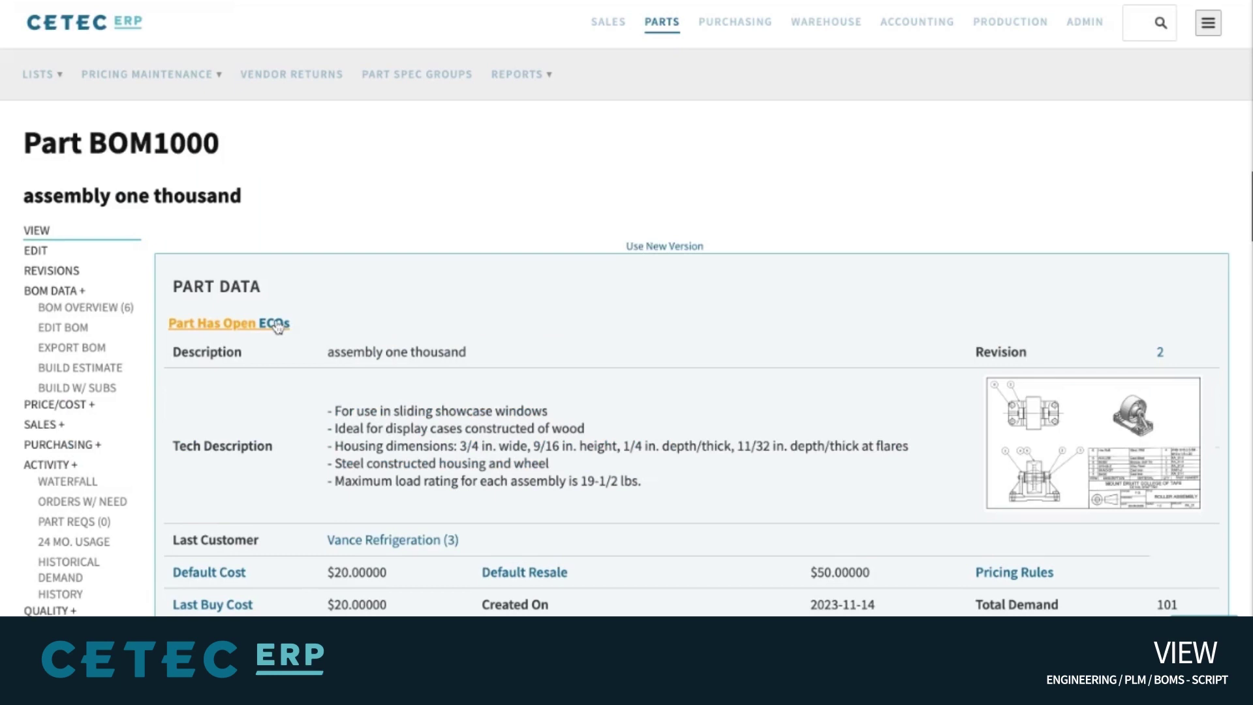
{"action": "left_click", "coordinate": [278, 325]}
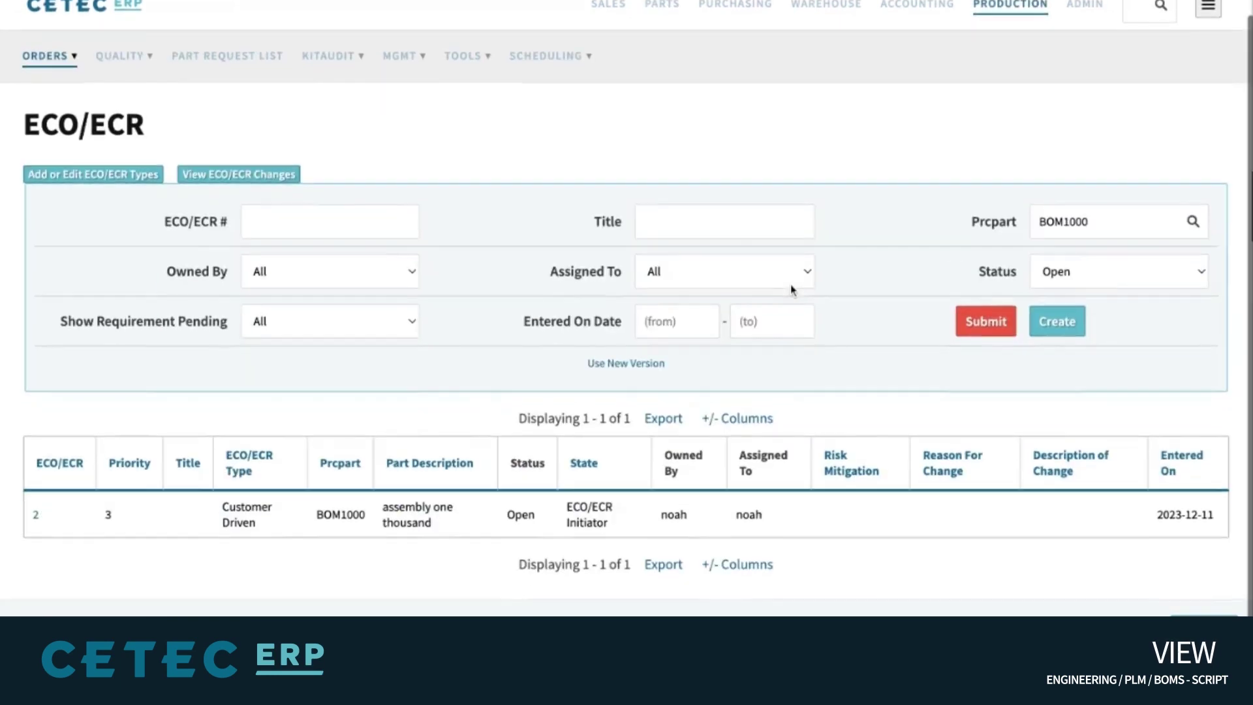
Open ECO/ECR 2 and review its form moving BOM1000 from revision 2 to 3
{"action": "left_click", "coordinate": [35, 518]}
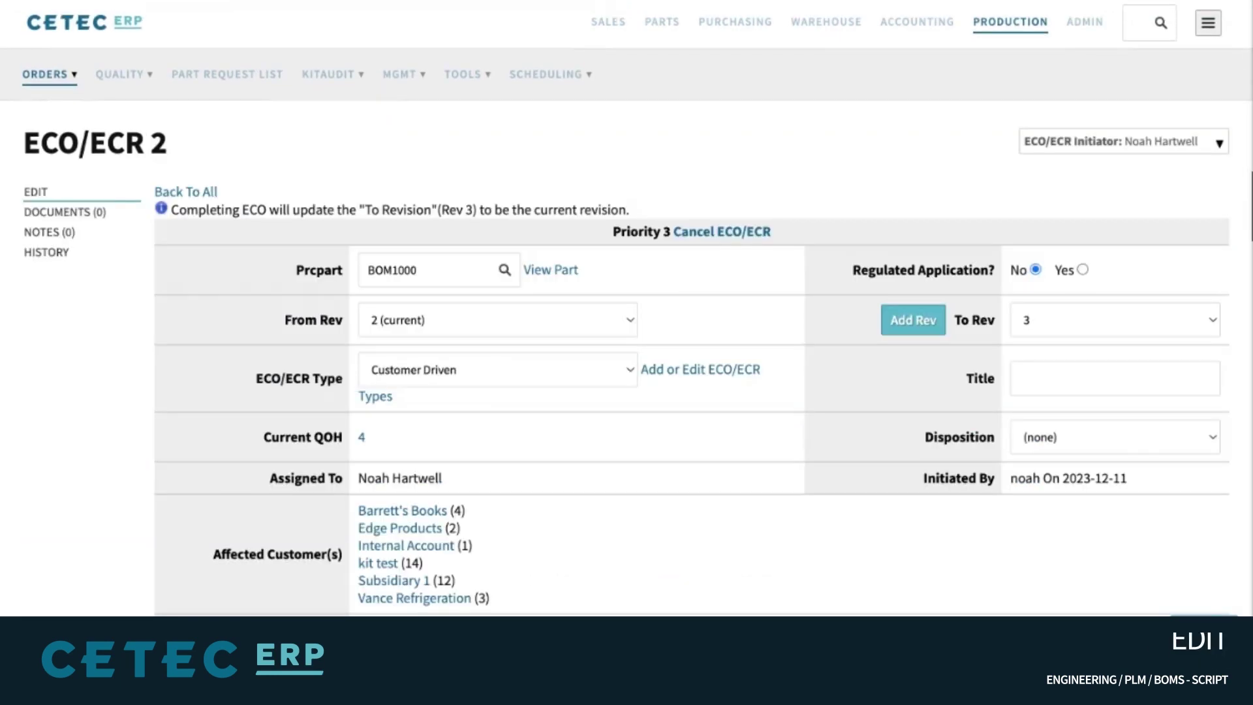
{"action": "scroll", "coordinate": [626, 326], "scroll_direction": "down", "scroll_amount": 3}
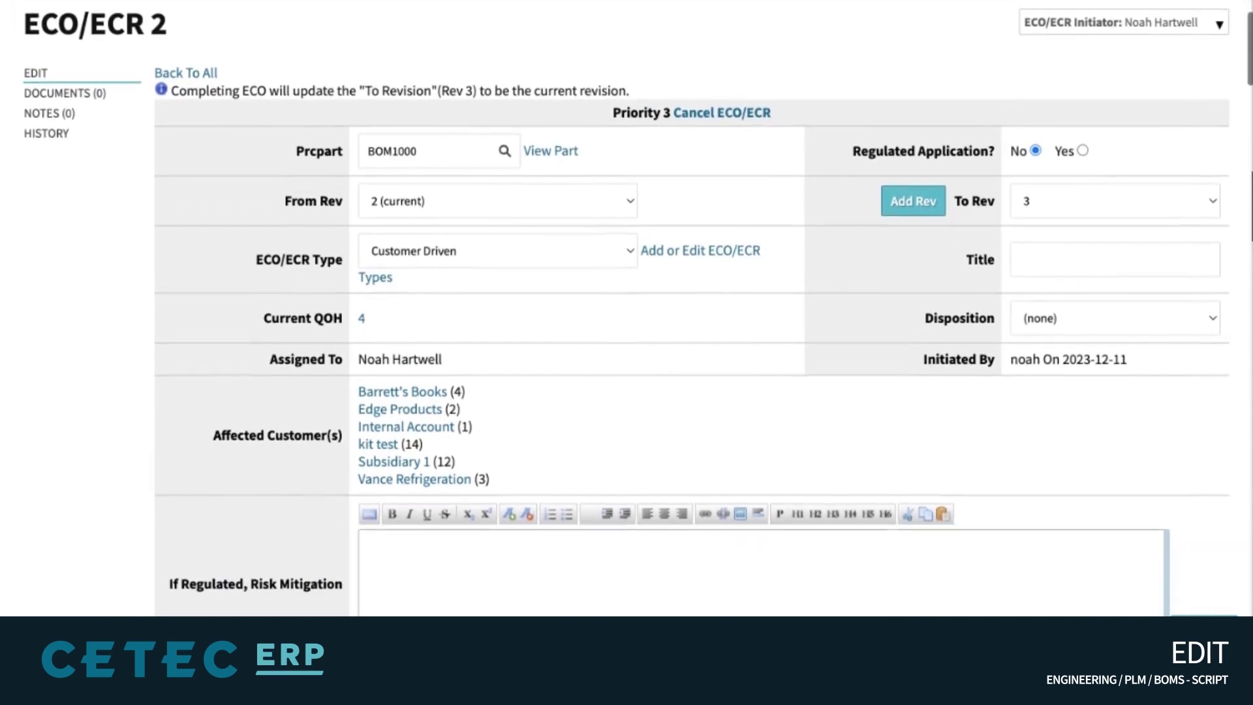
{"action": "scroll", "coordinate": [627, 327], "scroll_direction": "up", "scroll_amount": 1}
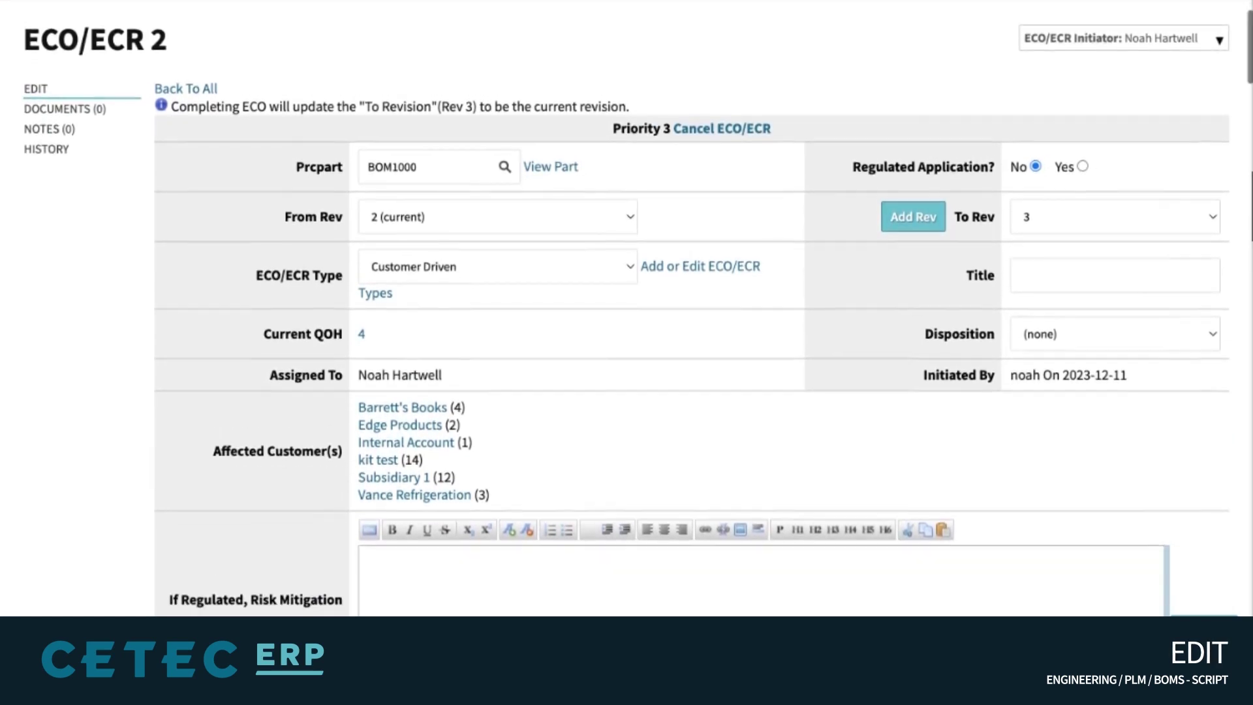
{"action": "scroll", "coordinate": [626, 326], "scroll_direction": "down", "scroll_amount": 6}
{"action": "scroll", "coordinate": [626, 326], "scroll_direction": "up", "scroll_amount": 8}
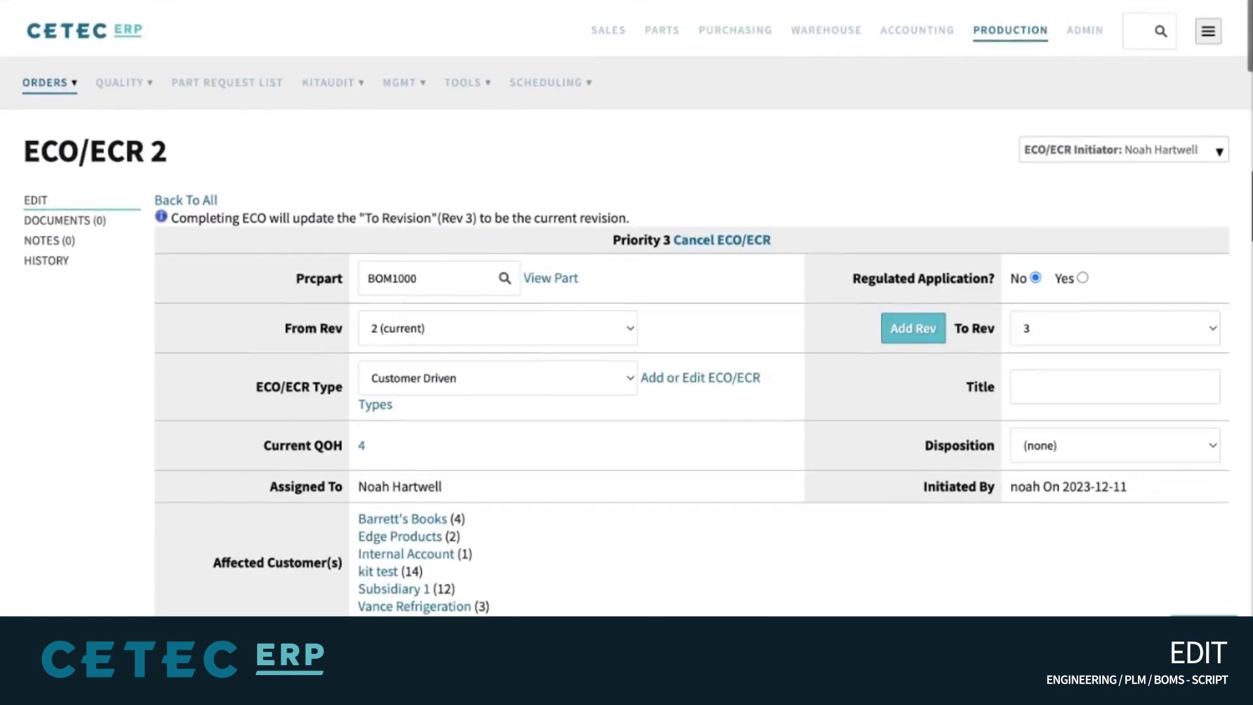
{"action": "scroll", "coordinate": [788, 61], "scroll_direction": "down", "scroll_amount": 1}
{"action": "mouse_move", "coordinate": [662, 30]}
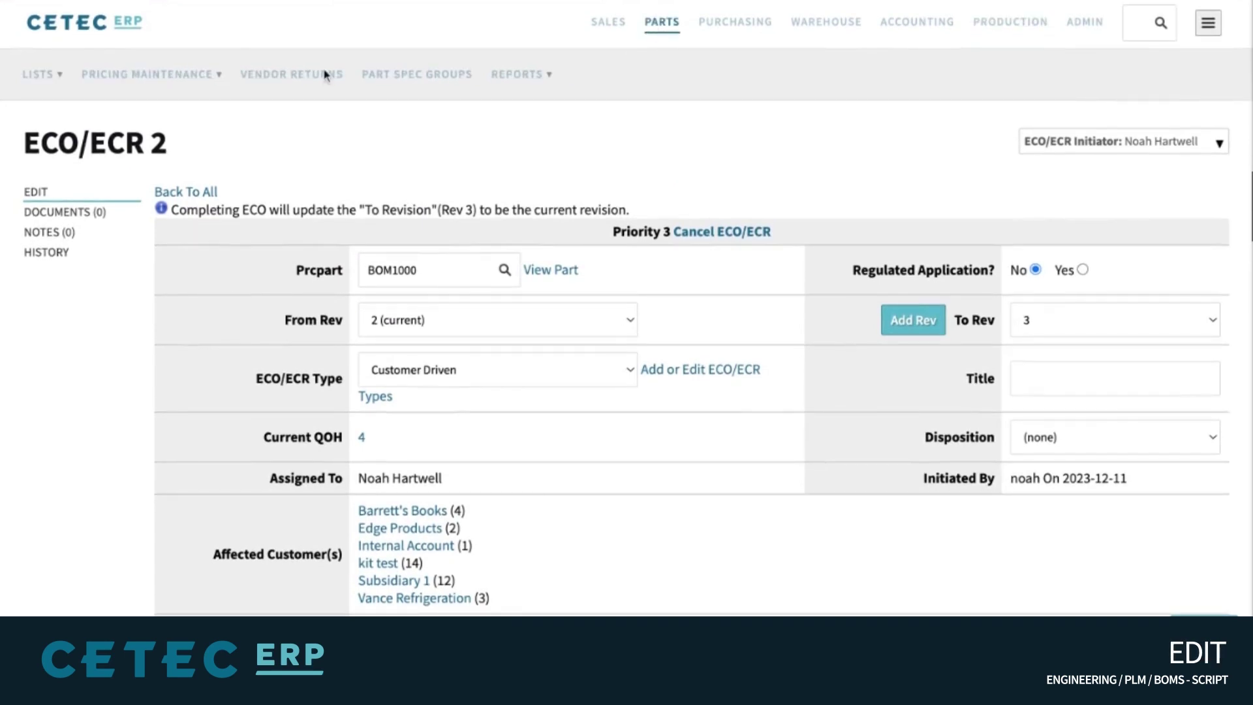
{"action": "left_click", "coordinate": [54, 74]}
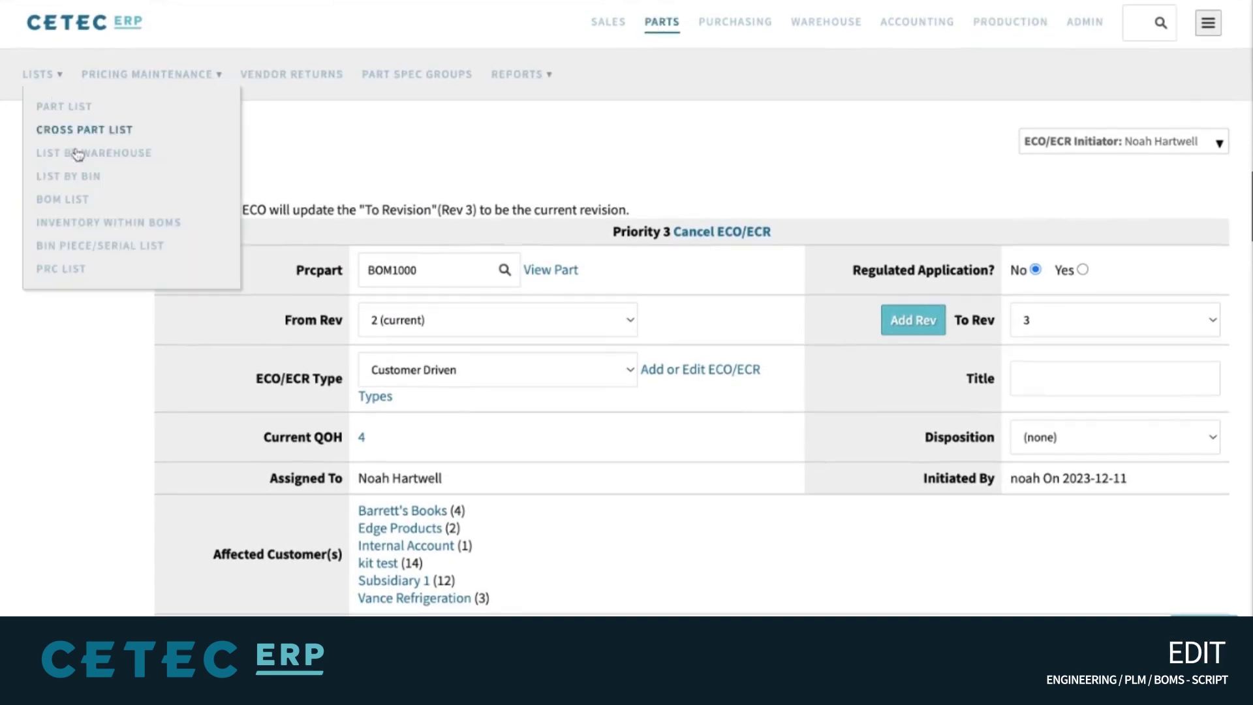
Open the list of all BOMs and review it, highlighting the labor plan feature
{"action": "left_click", "coordinate": [83, 204]}
{"action": "scroll", "coordinate": [627, 326], "scroll_direction": "down", "scroll_amount": 2}
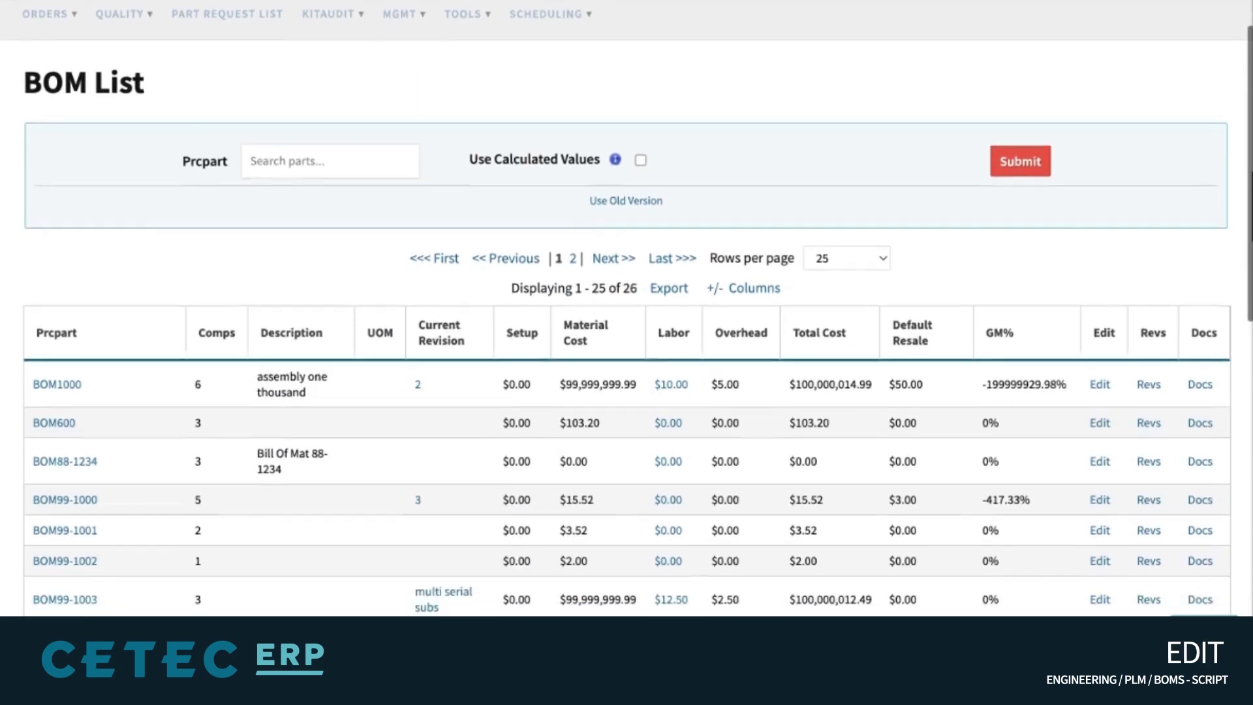
{"action": "scroll", "coordinate": [626, 327], "scroll_direction": "down", "scroll_amount": 1}
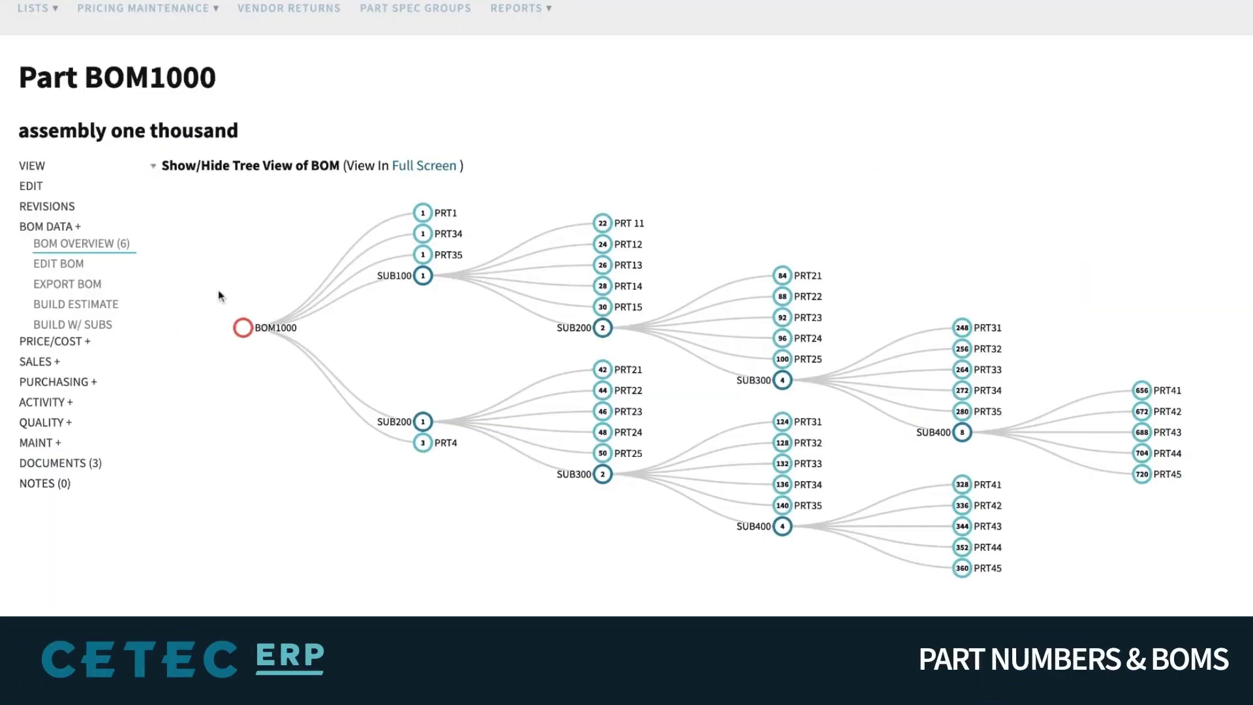
{"action": "scroll", "coordinate": [221, 295], "scroll_direction": "down", "scroll_amount": 1}
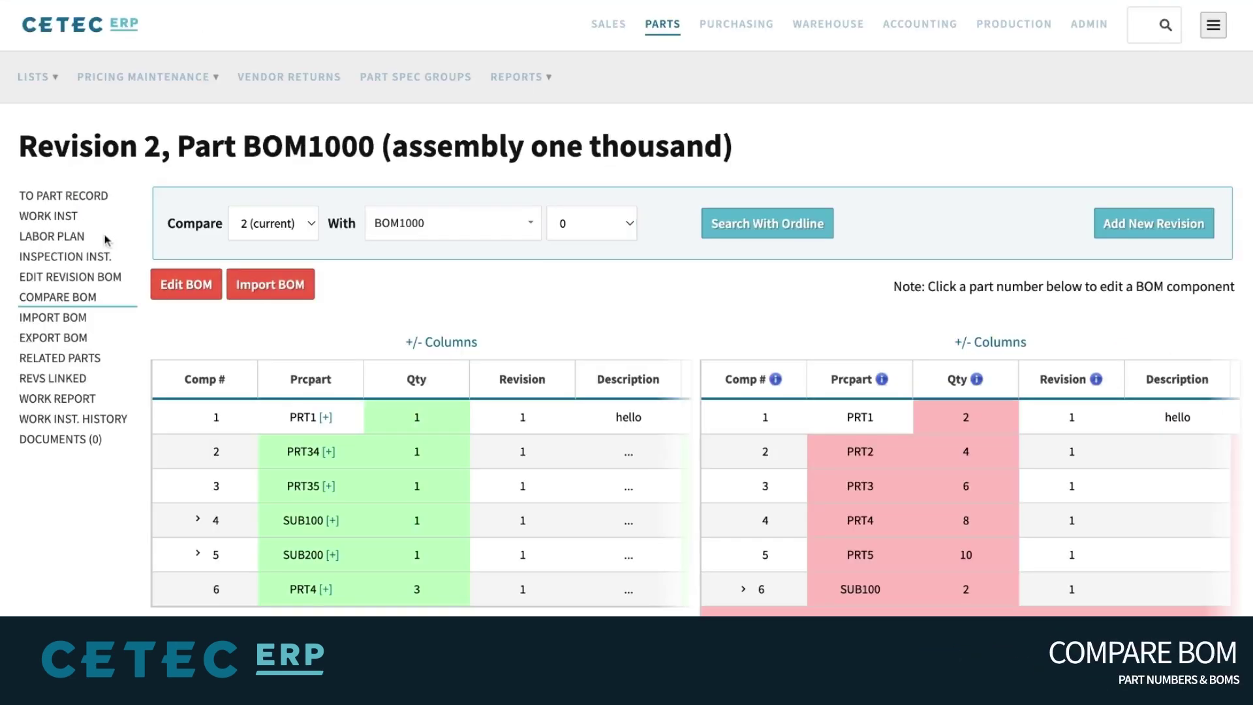
{"action": "left_click_drag", "start_coordinate": [107, 241], "coordinate": [18, 237]}
{"action": "scroll", "coordinate": [94, 301], "scroll_direction": "down", "scroll_amount": 1}
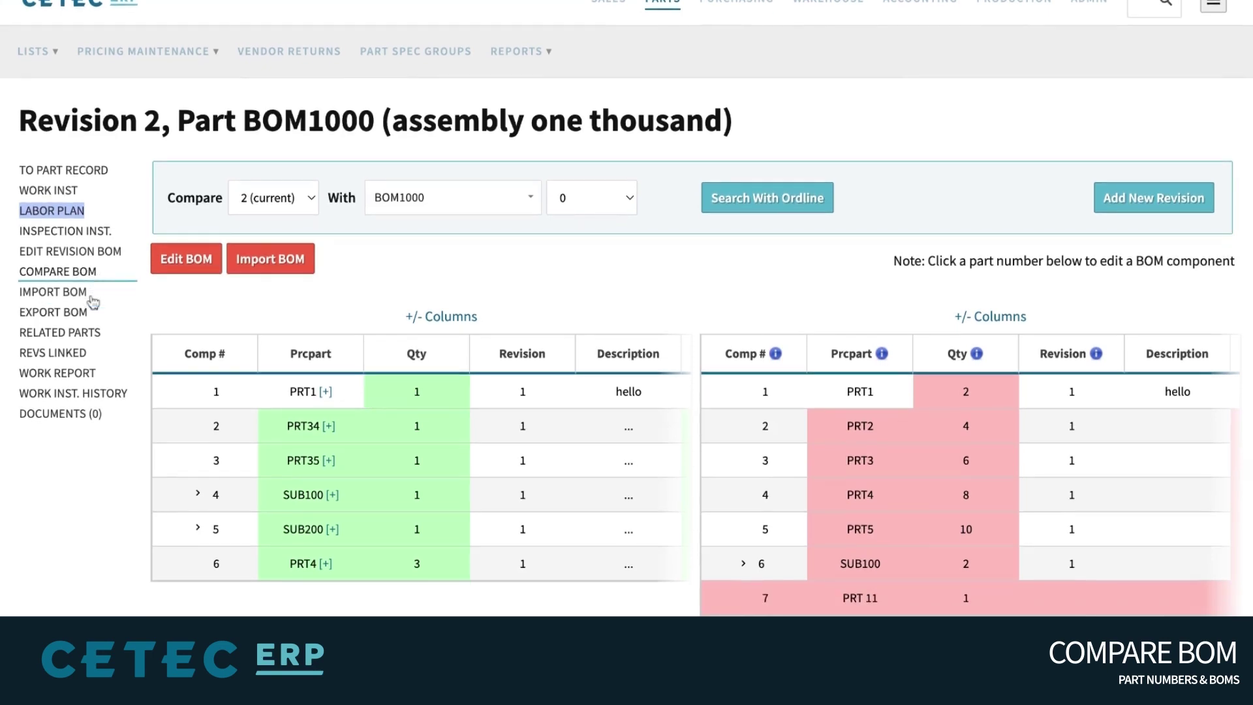
{"action": "left_click_drag", "start_coordinate": [42, 414], "coordinate": [110, 417]}
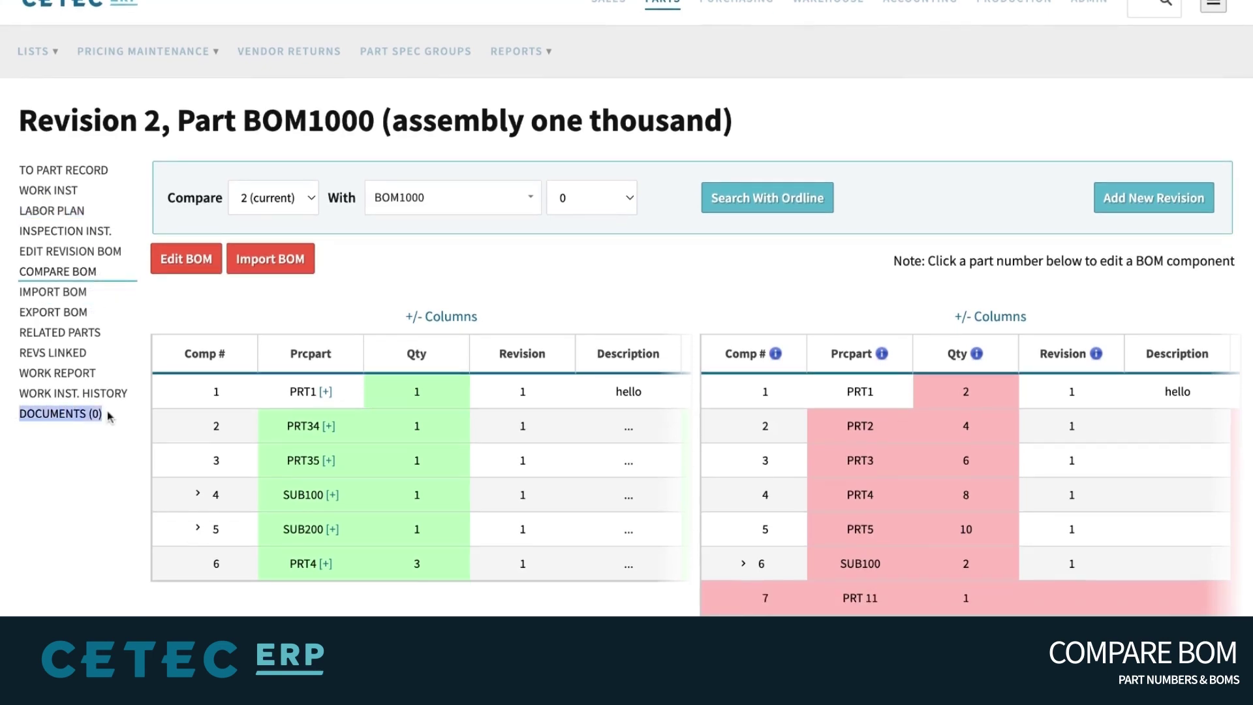
{"action": "scroll", "coordinate": [88, 363], "scroll_direction": "up", "scroll_amount": 1}
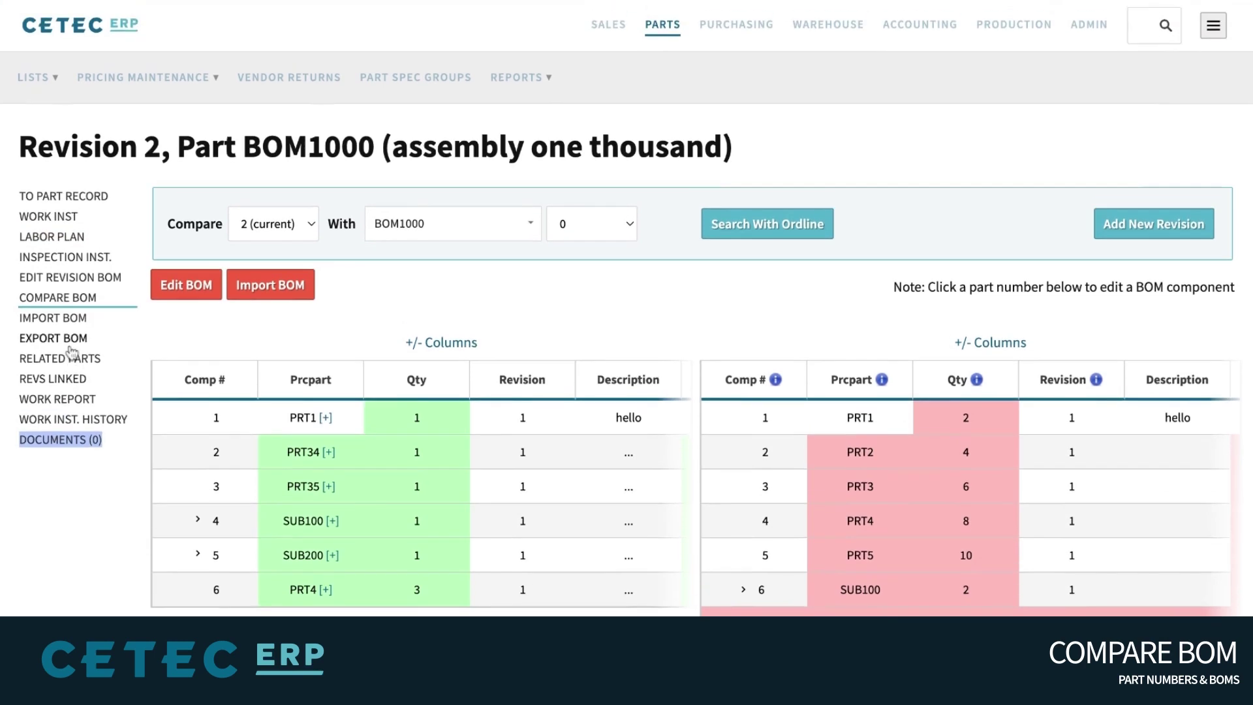
{"action": "left_click", "coordinate": [467, 324]}
{"action": "scroll", "coordinate": [648, 305], "scroll_direction": "down", "scroll_amount": 2}
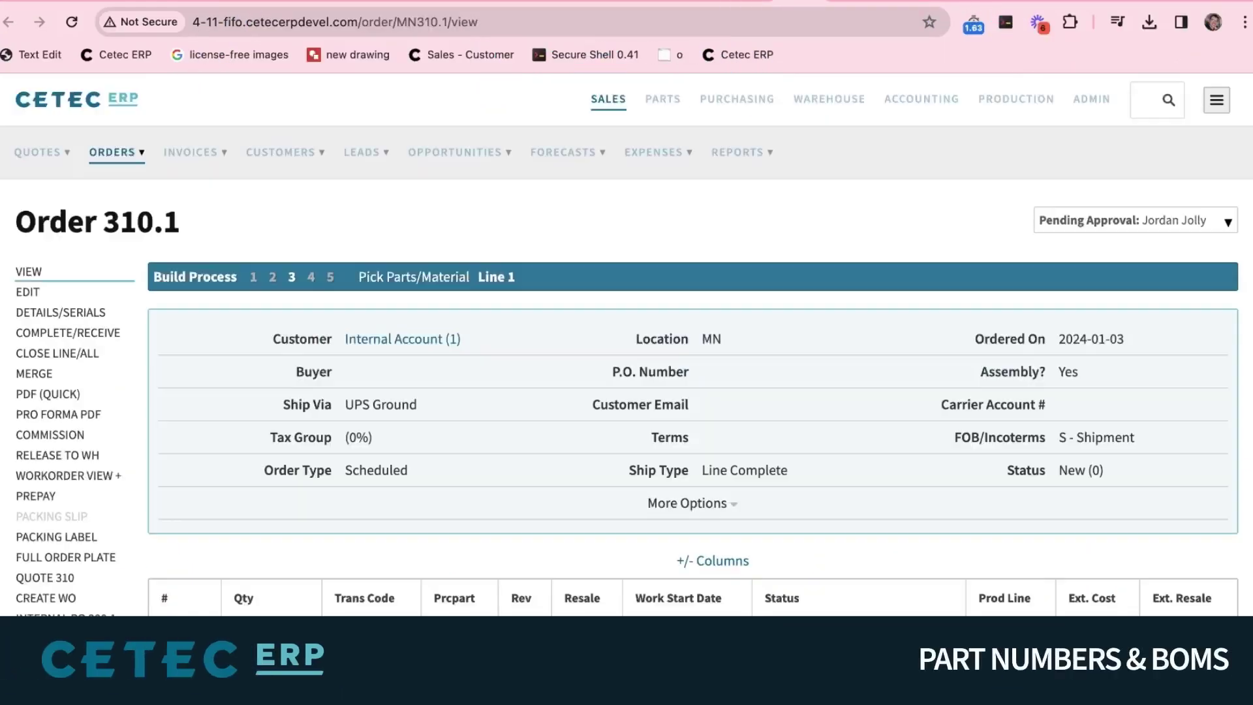
Scroll through BOM1000's tree down to the SUB100–SUB400 nesting and PRT41–PRT45
{"action": "scroll", "coordinate": [488, 581], "scroll_direction": "down", "scroll_amount": 3}
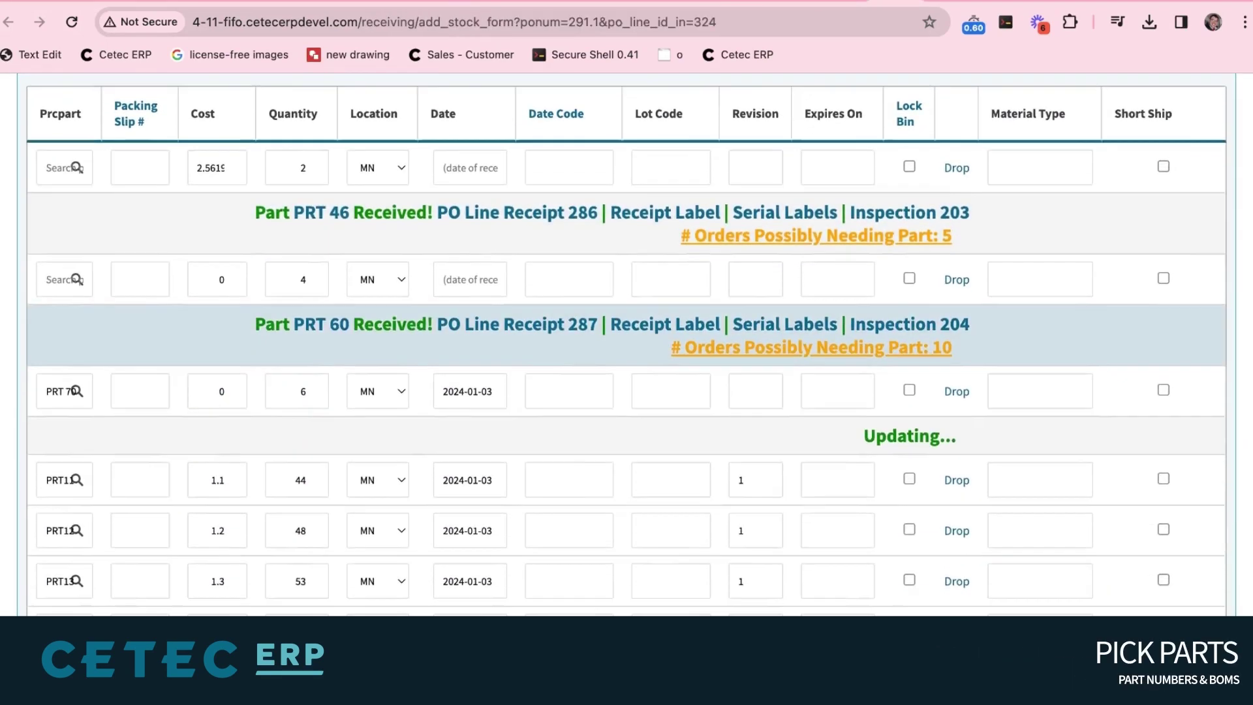
{"action": "scroll", "coordinate": [626, 378], "scroll_direction": "down", "scroll_amount": 1}
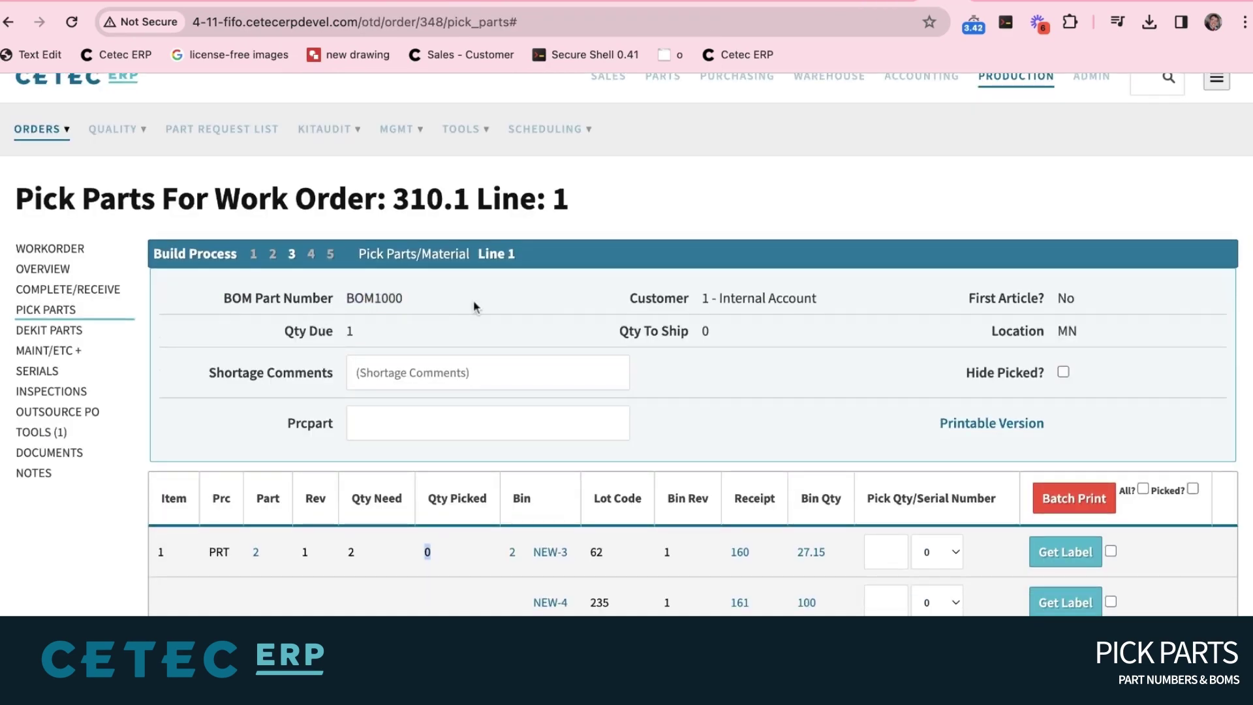
{"action": "scroll", "coordinate": [474, 307], "scroll_direction": "down", "scroll_amount": 20}
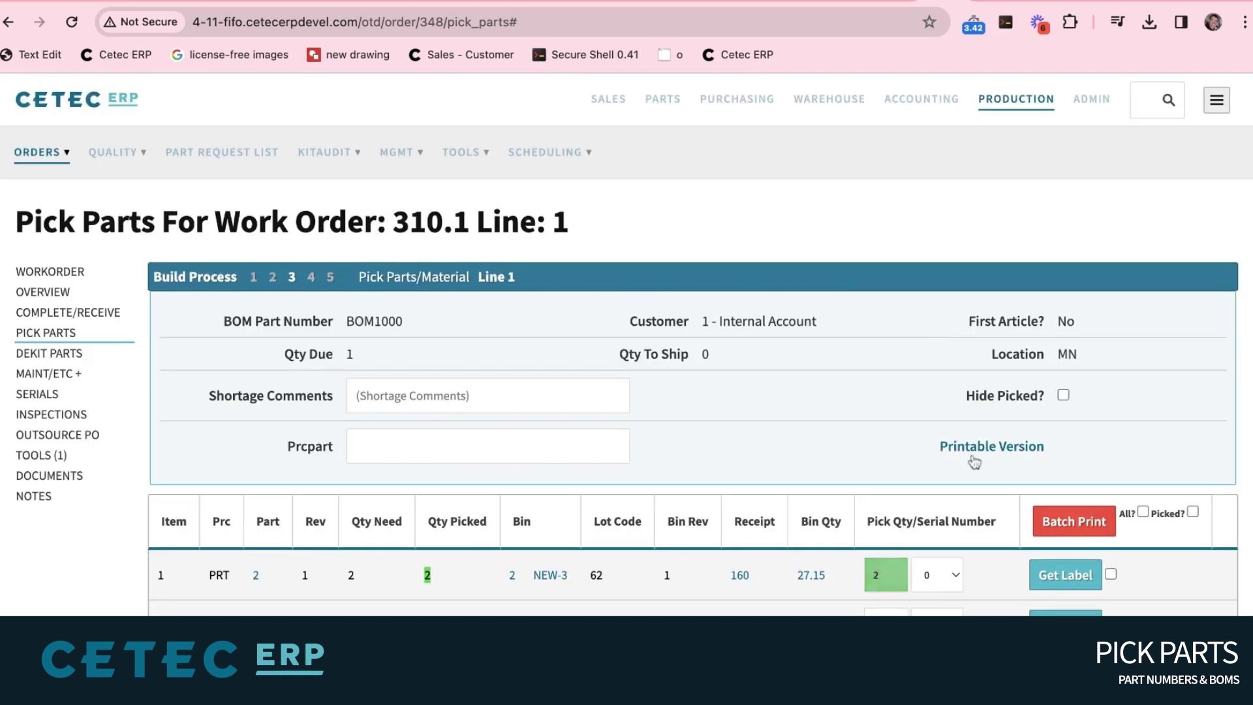
{"action": "scroll", "coordinate": [972, 457], "scroll_direction": "down", "scroll_amount": 5}
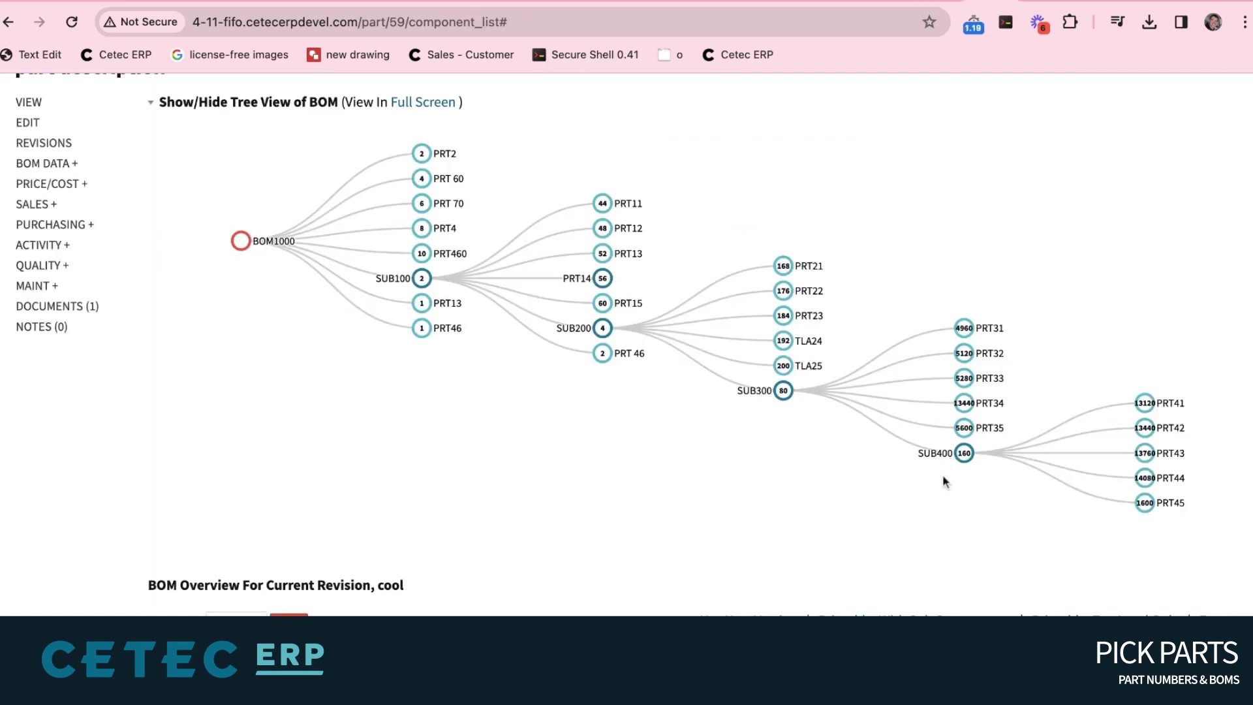
Set SUB400's default suborder to build together with the top assembly
{"action": "left_click", "coordinate": [935, 455]}
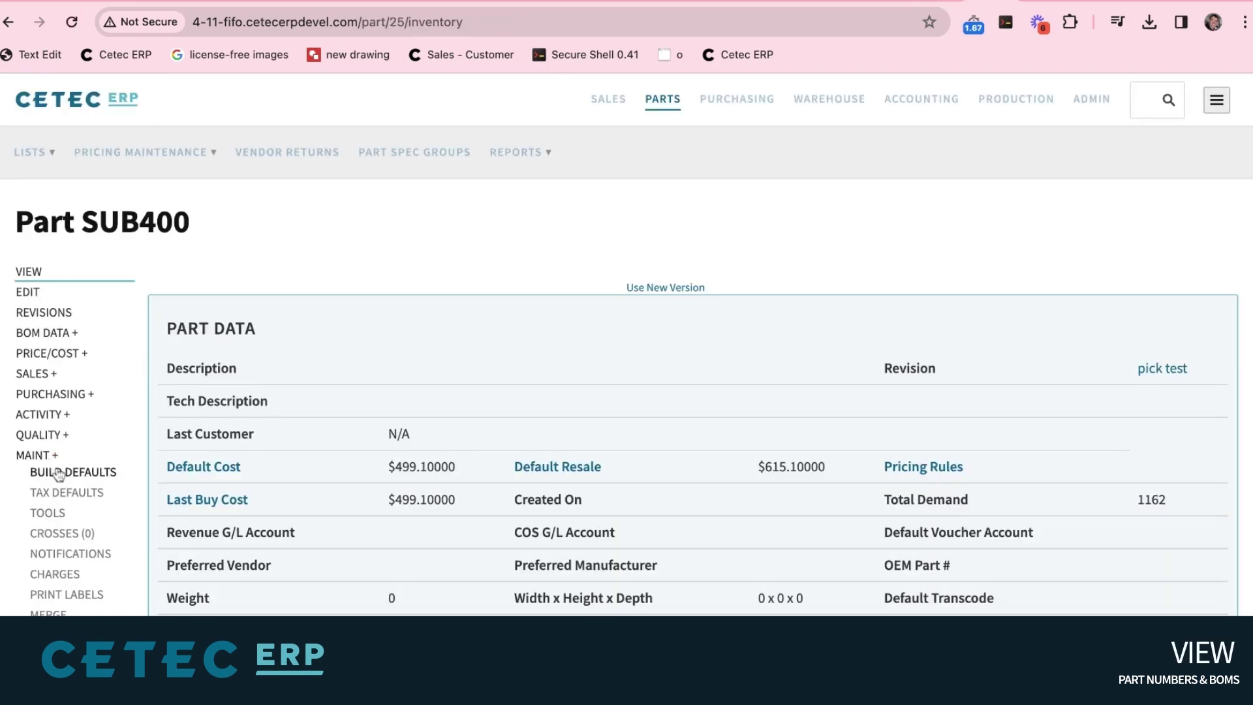
{"action": "left_click", "coordinate": [58, 471]}
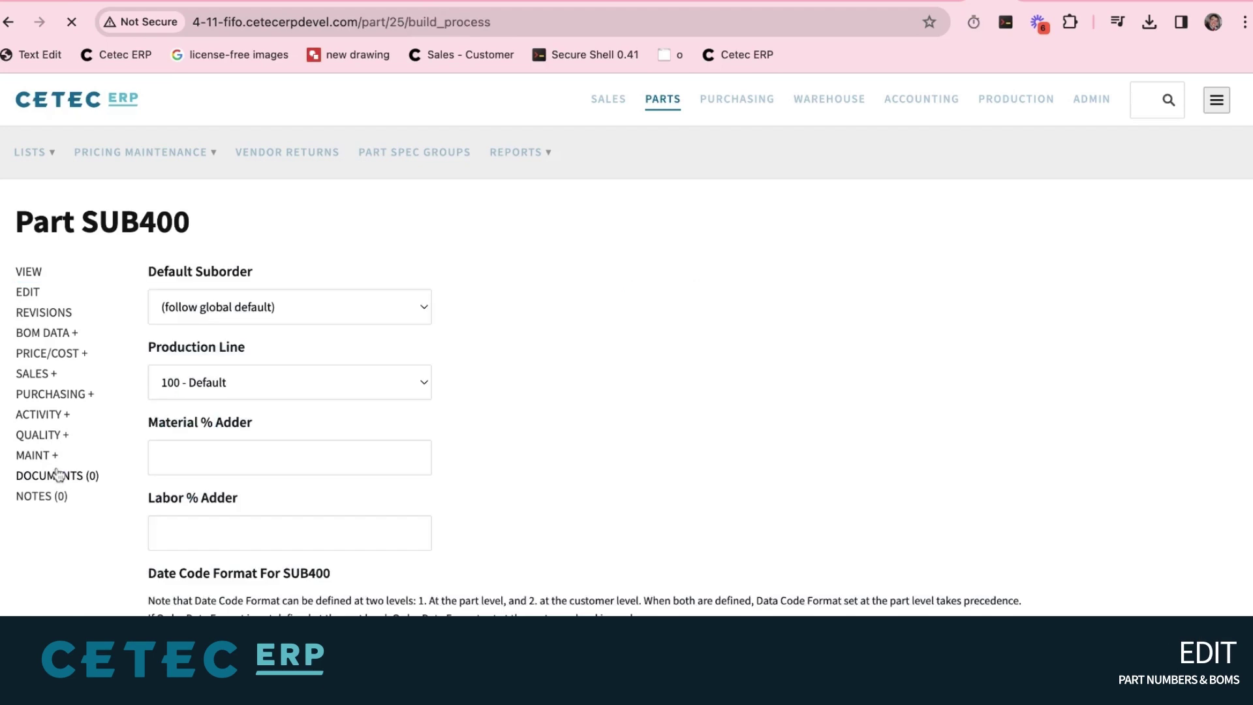
{"action": "left_click", "coordinate": [255, 308]}
{"action": "left_click", "coordinate": [255, 307]}
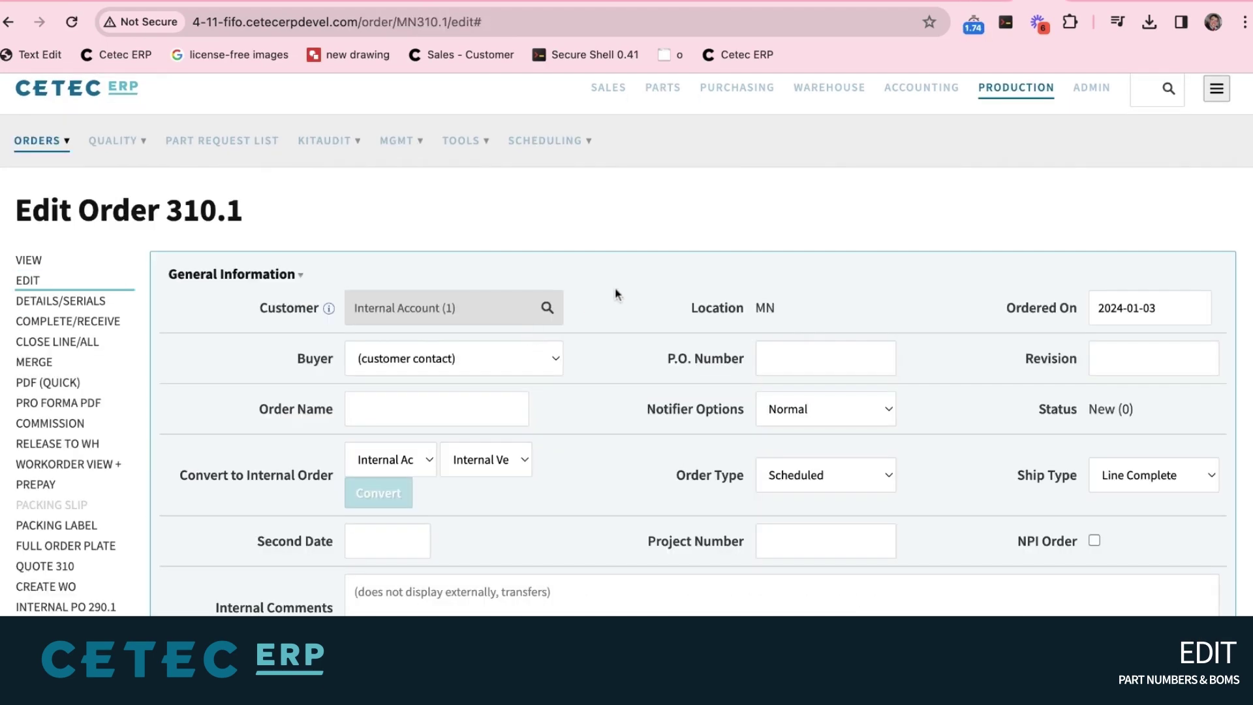
Highlight the order line's revision and BOM1000's open-ECOs notice, and expand its quality records
{"action": "scroll", "coordinate": [615, 287], "scroll_direction": "down", "scroll_amount": 2}
{"action": "scroll", "coordinate": [617, 291], "scroll_direction": "down", "scroll_amount": 5}
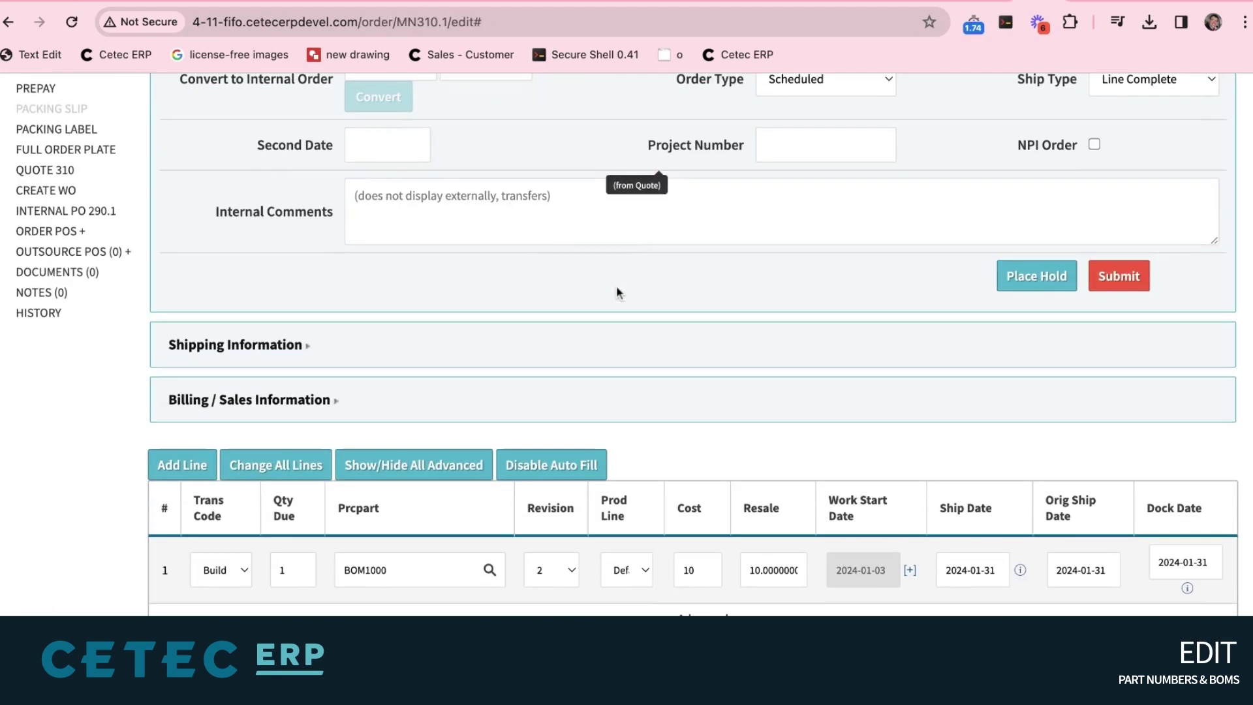
{"action": "double_click", "coordinate": [554, 513]}
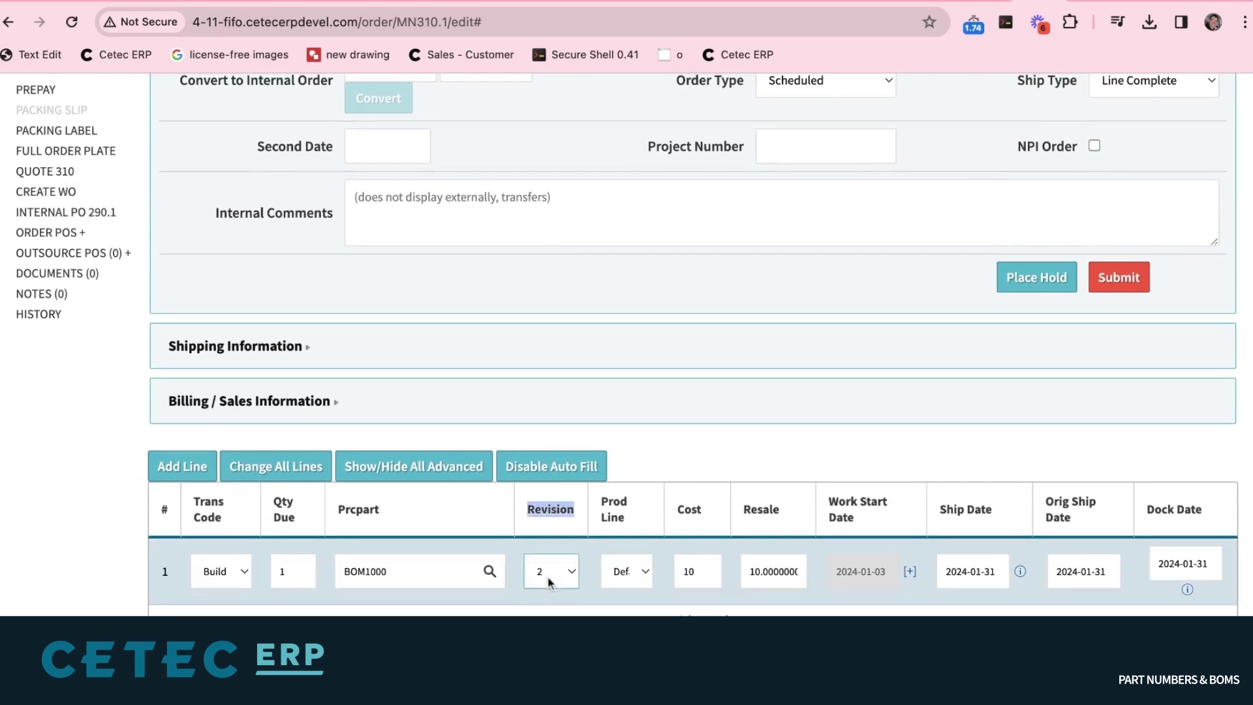
{"action": "left_click", "coordinate": [663, 433]}
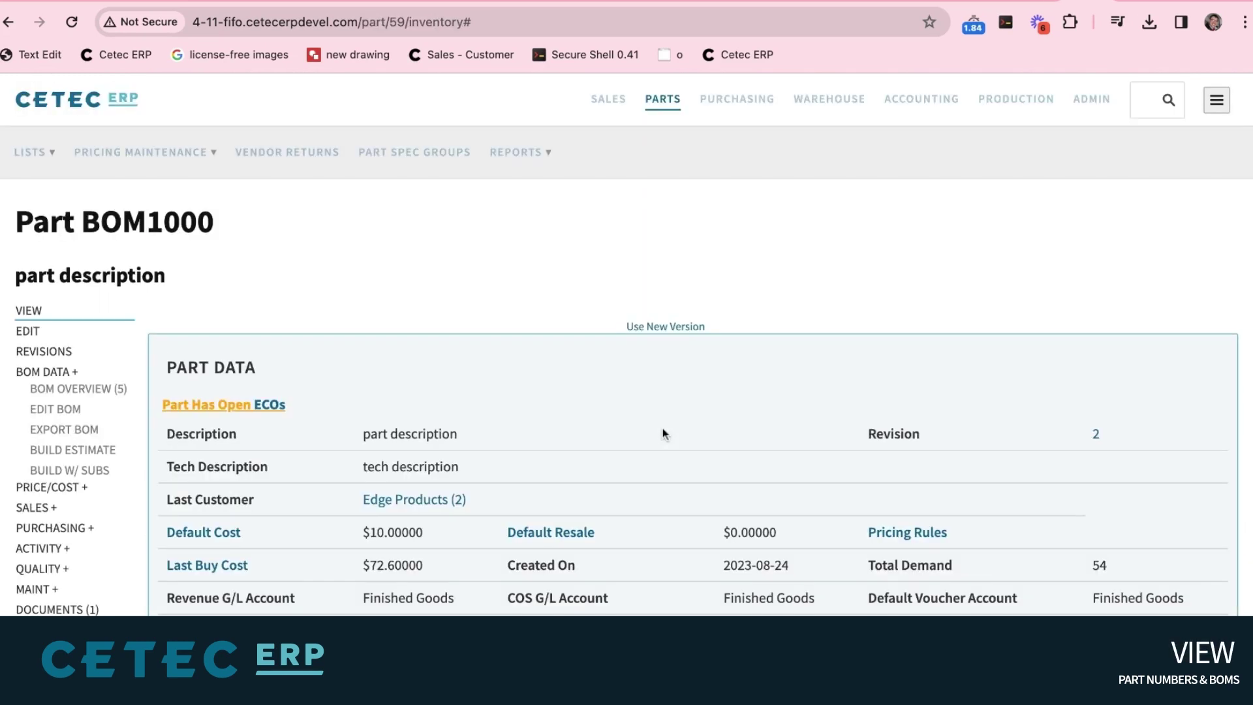
{"action": "double_click", "coordinate": [317, 409]}
{"action": "left_click", "coordinate": [316, 408]}
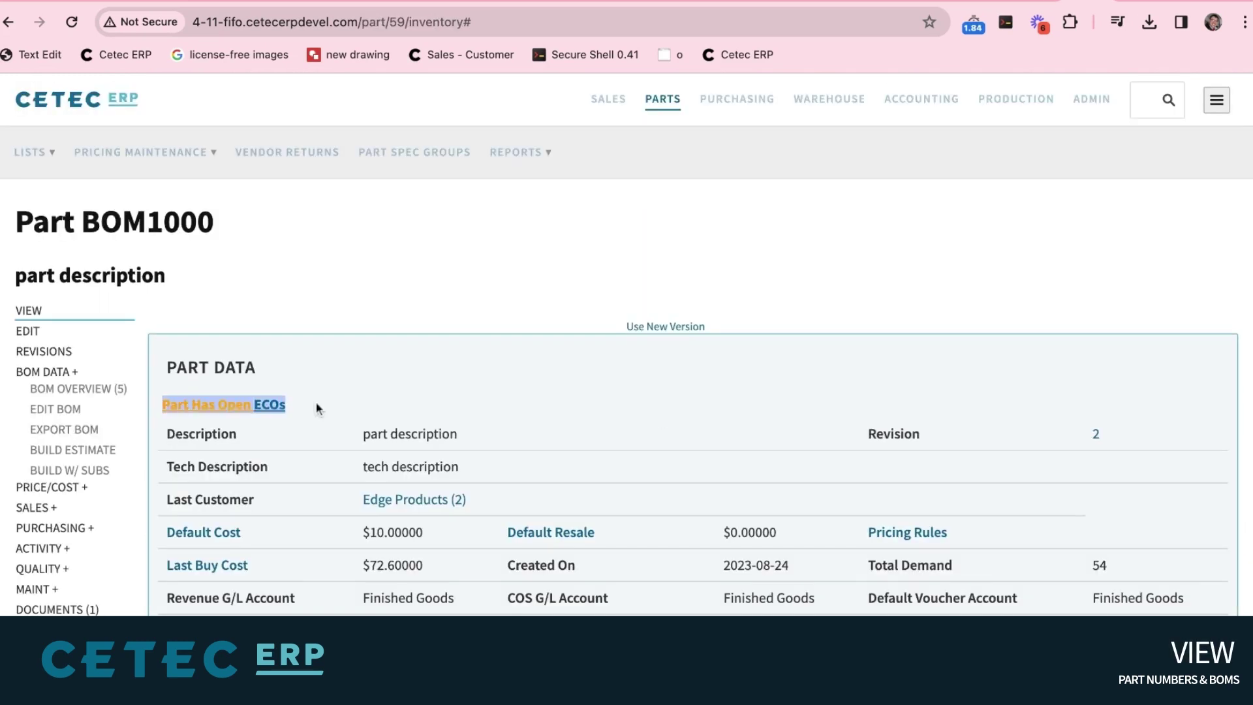
{"action": "left_click", "coordinate": [45, 569]}
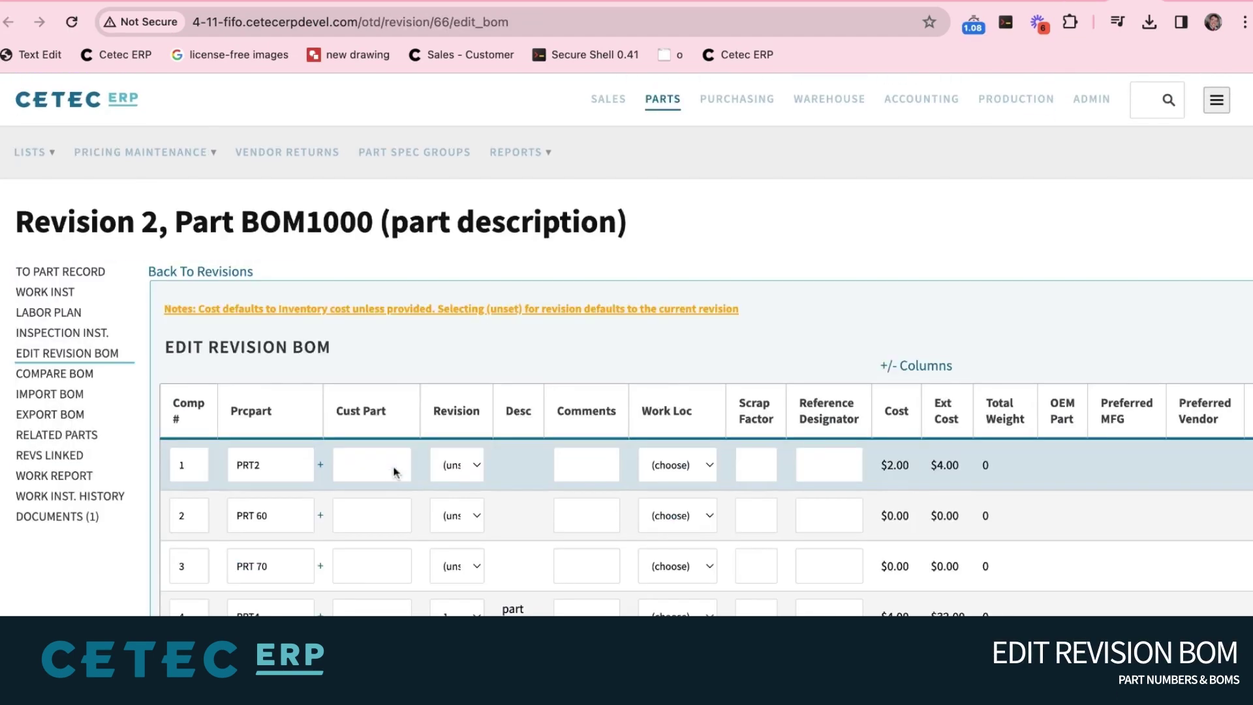
Open the revision's labor plan and highlight its recurring total of 5 hours, 31 min
{"action": "scroll", "coordinate": [261, 392], "scroll_direction": "down", "scroll_amount": 1}
{"action": "triple_click", "coordinate": [98, 290]}
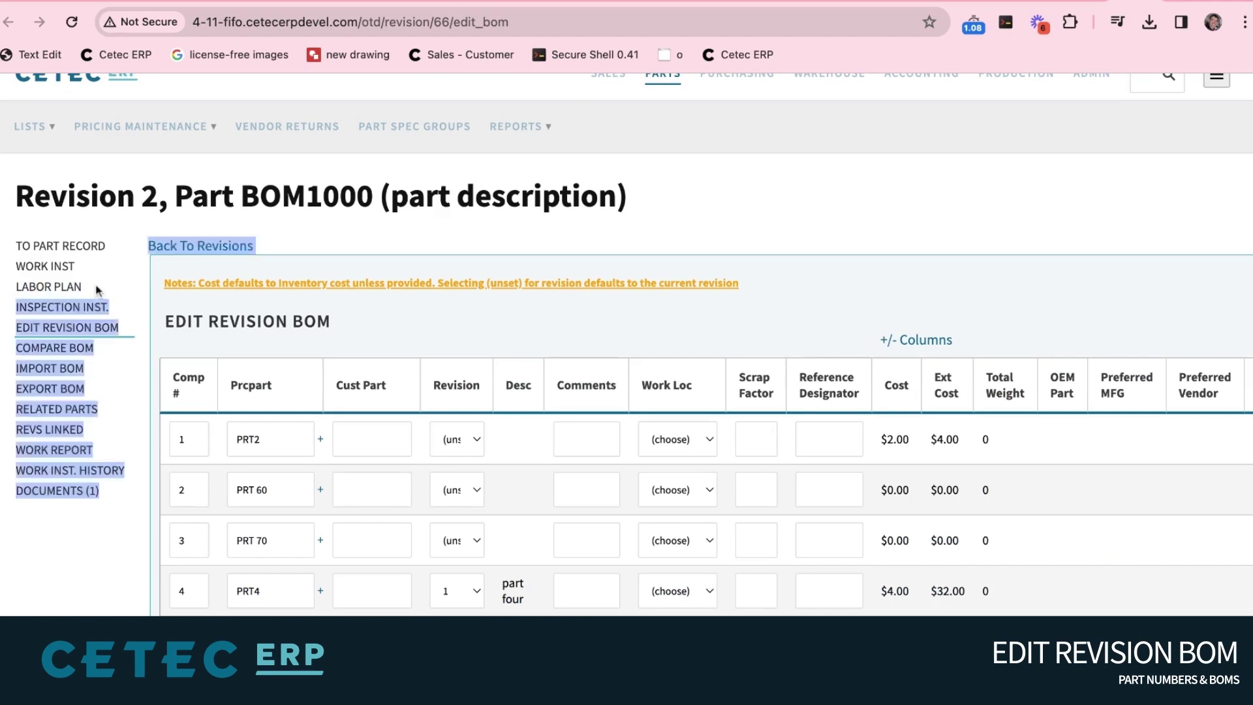
{"action": "left_click", "coordinate": [39, 290]}
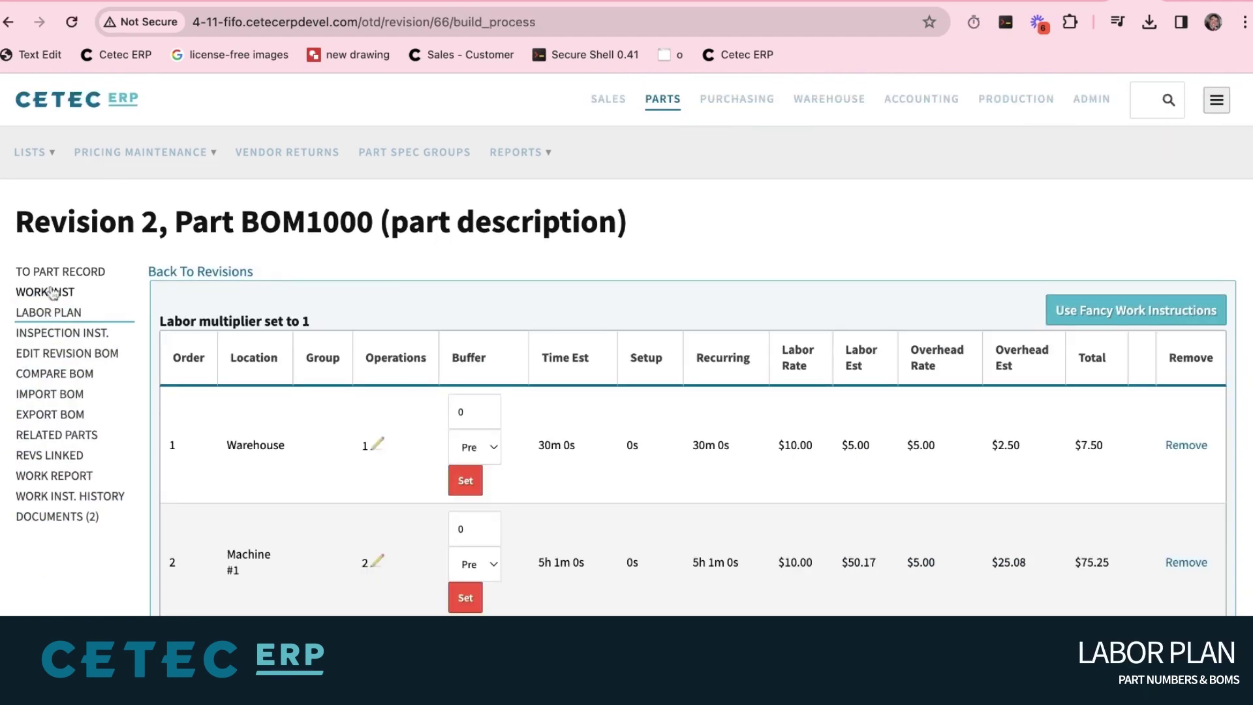
{"action": "scroll", "coordinate": [709, 299], "scroll_direction": "down", "scroll_amount": 3}
{"action": "scroll", "coordinate": [710, 299], "scroll_direction": "down", "scroll_amount": 2}
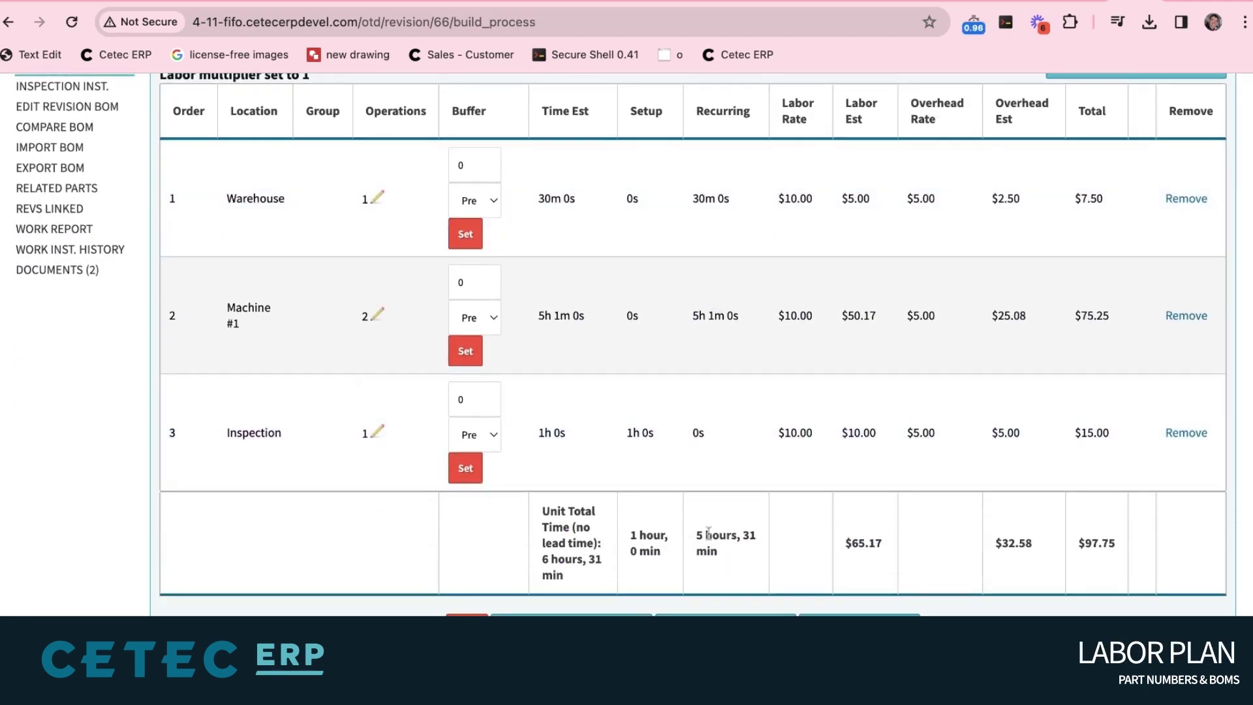
{"action": "triple_click", "coordinate": [710, 532]}
View the printable labor work list, then return to the labor plan table
{"action": "left_click", "coordinate": [710, 533]}
{"action": "scroll", "coordinate": [610, 449], "scroll_direction": "down", "scroll_amount": 4}
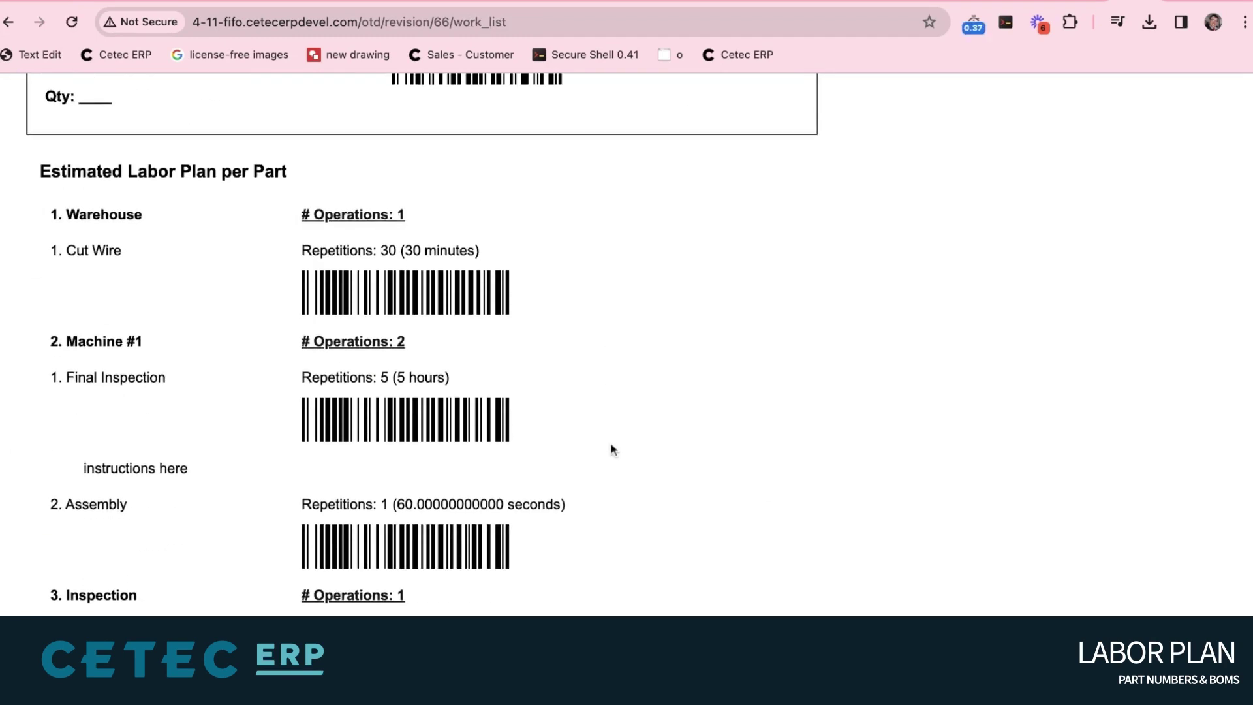
{"action": "scroll", "coordinate": [612, 449], "scroll_direction": "up", "scroll_amount": 4}
{"action": "left_click", "coordinate": [9, 22]}
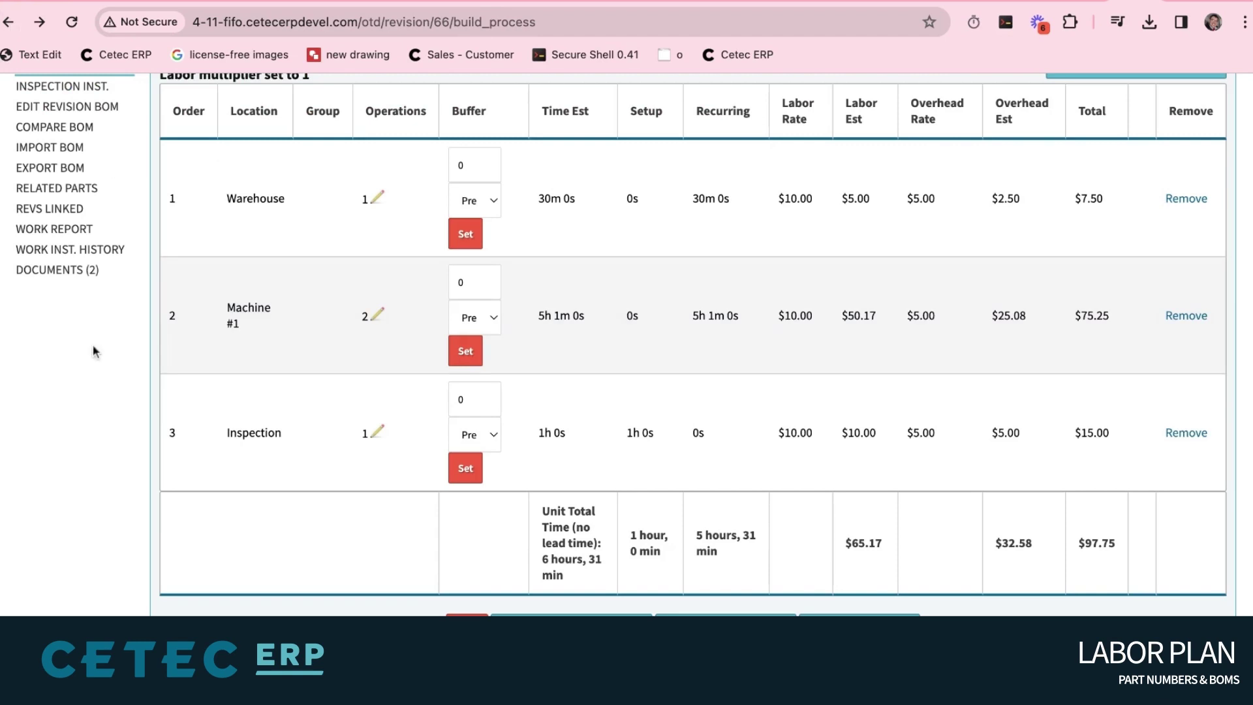
{"action": "scroll", "coordinate": [79, 334], "scroll_direction": "up", "scroll_amount": 4}
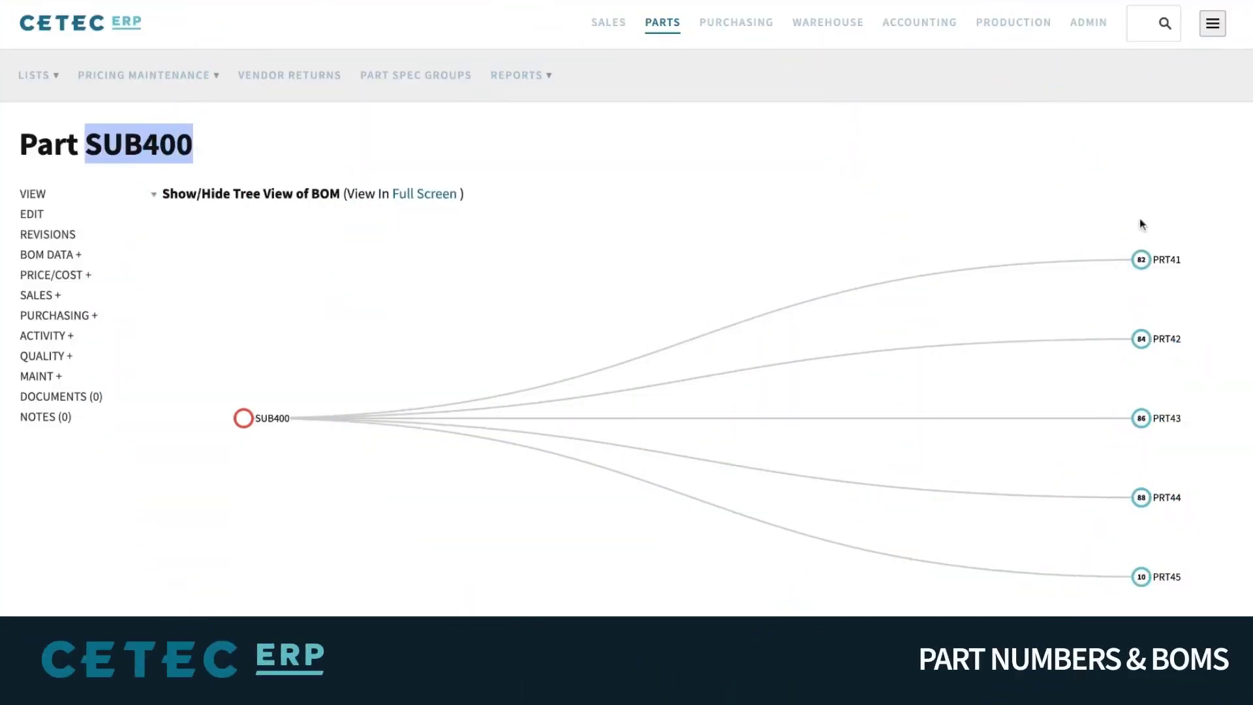
{"action": "left_click", "coordinate": [1143, 226]}
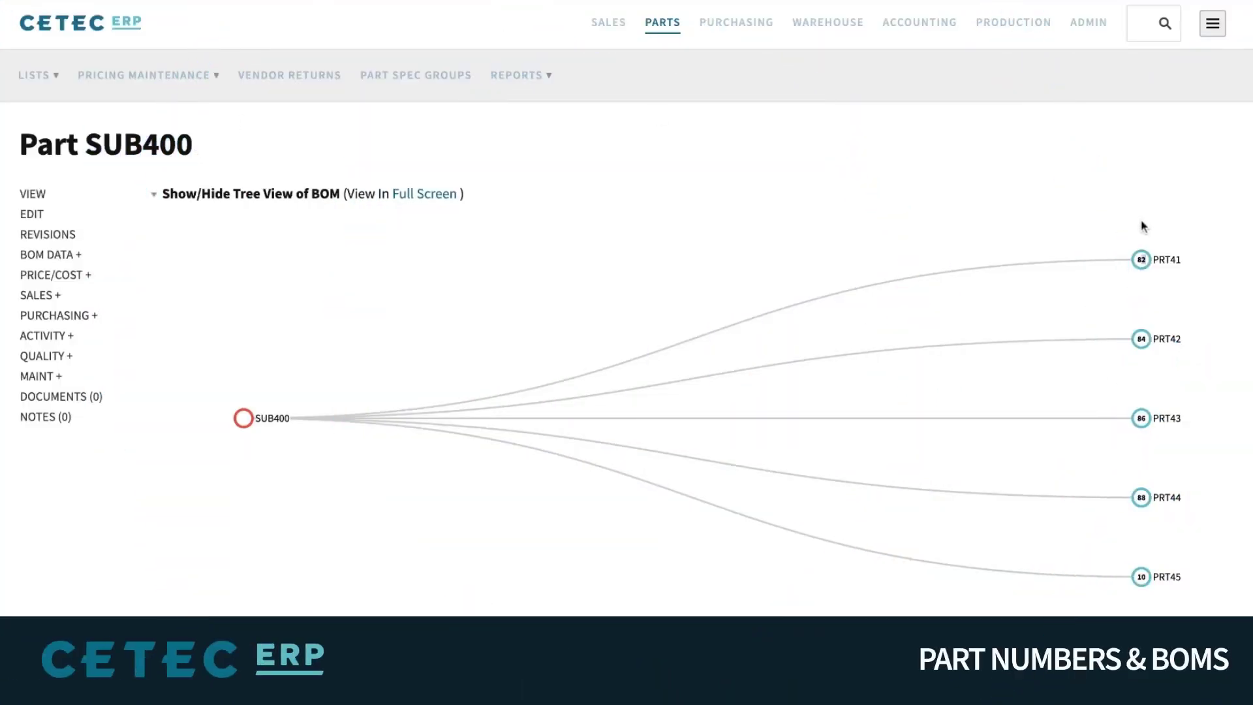
{"action": "left_click_drag", "start_coordinate": [1144, 226], "coordinate": [1168, 578]}
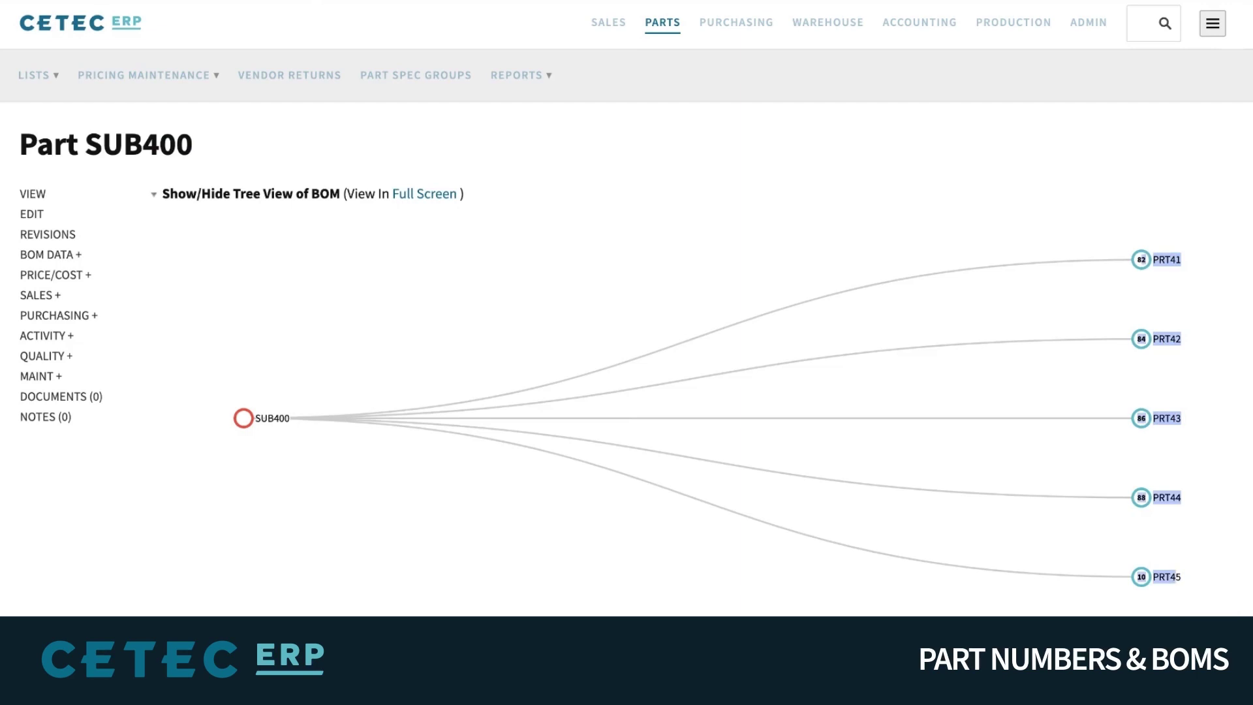
{"action": "left_click", "coordinate": [984, 584]}
{"action": "scroll", "coordinate": [984, 586], "scroll_direction": "down", "scroll_amount": 3}
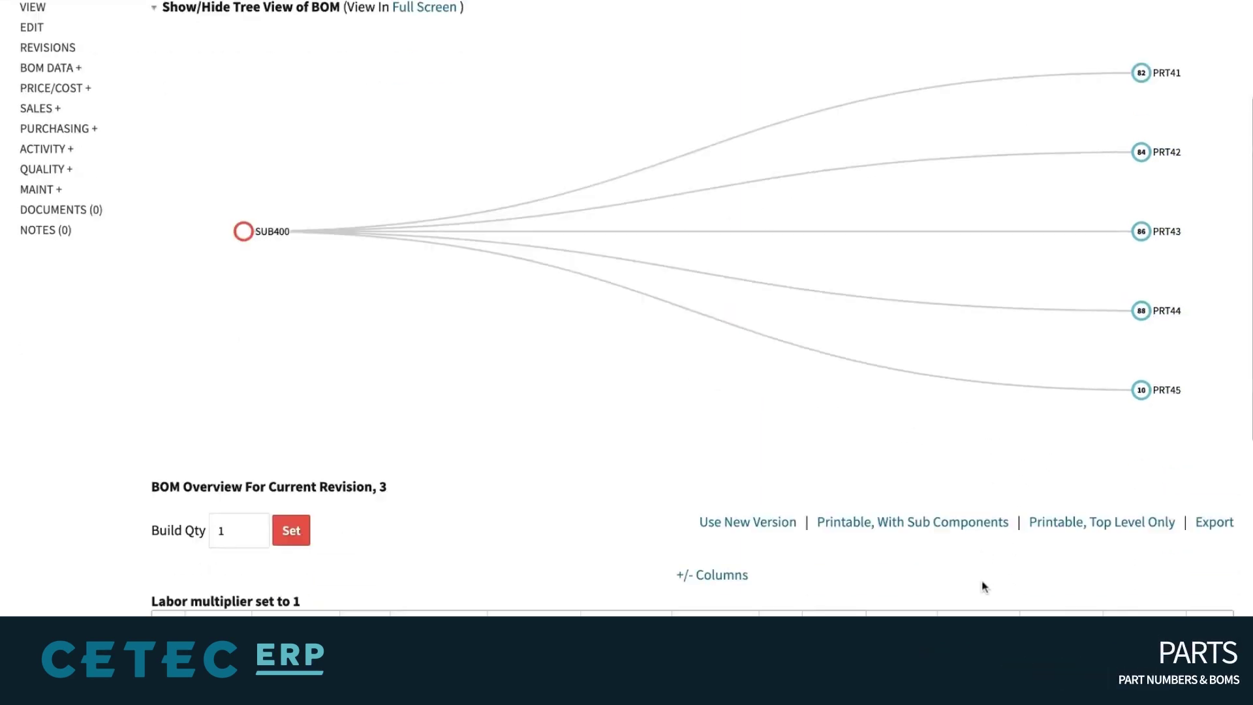
{"action": "scroll", "coordinate": [734, 498], "scroll_direction": "down", "scroll_amount": 3}
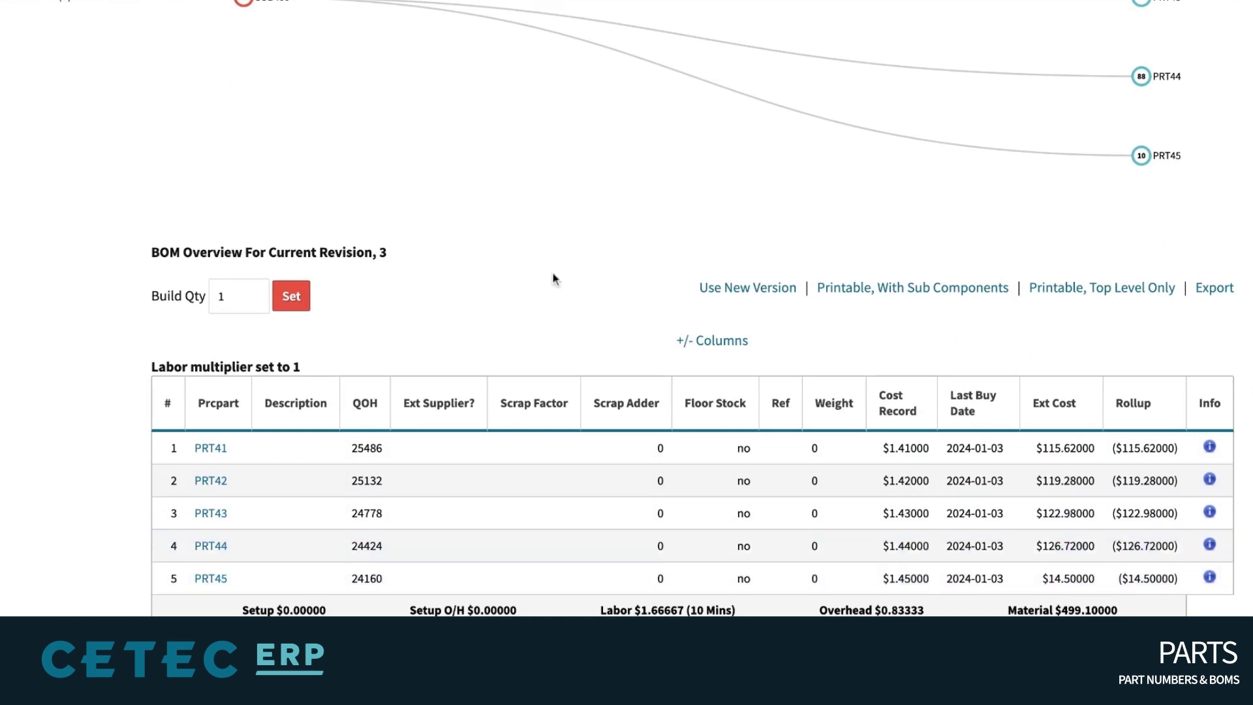
{"action": "scroll", "coordinate": [553, 279], "scroll_direction": "up", "scroll_amount": 6}
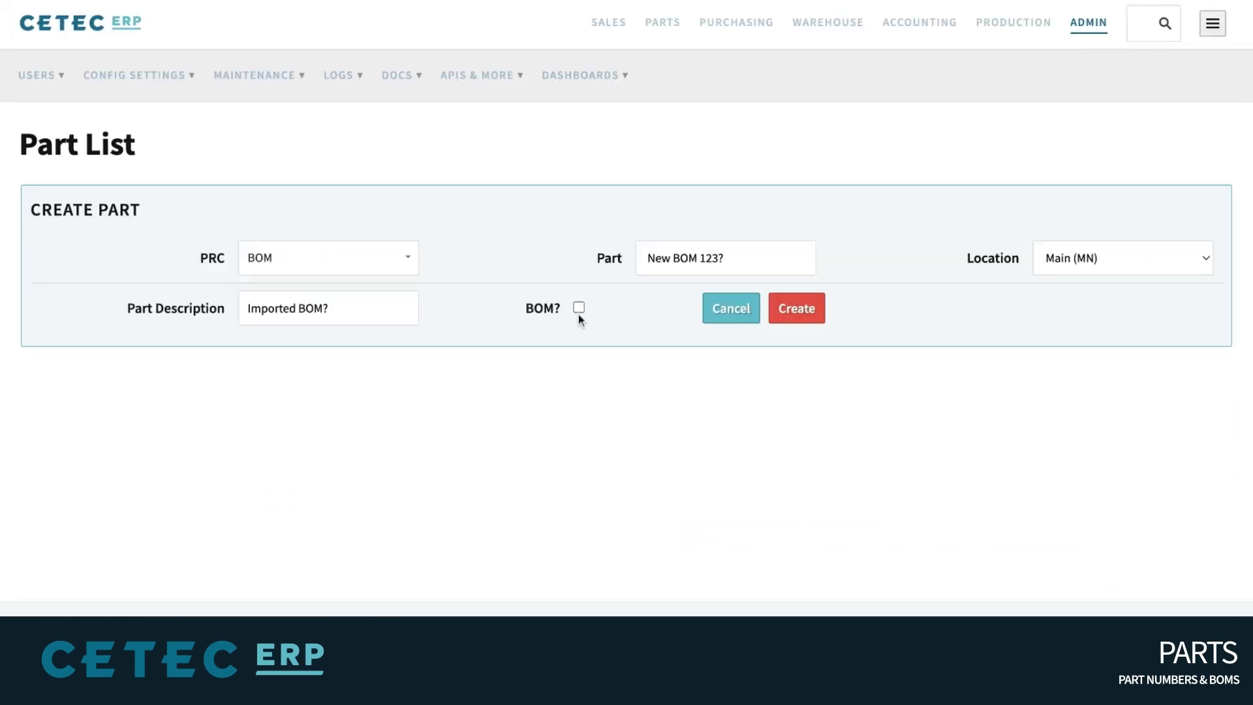
Mark the new part as a BOM so its Revision field shows revision 1
{"action": "double_click", "coordinate": [543, 308]}
{"action": "left_click", "coordinate": [579, 308]}
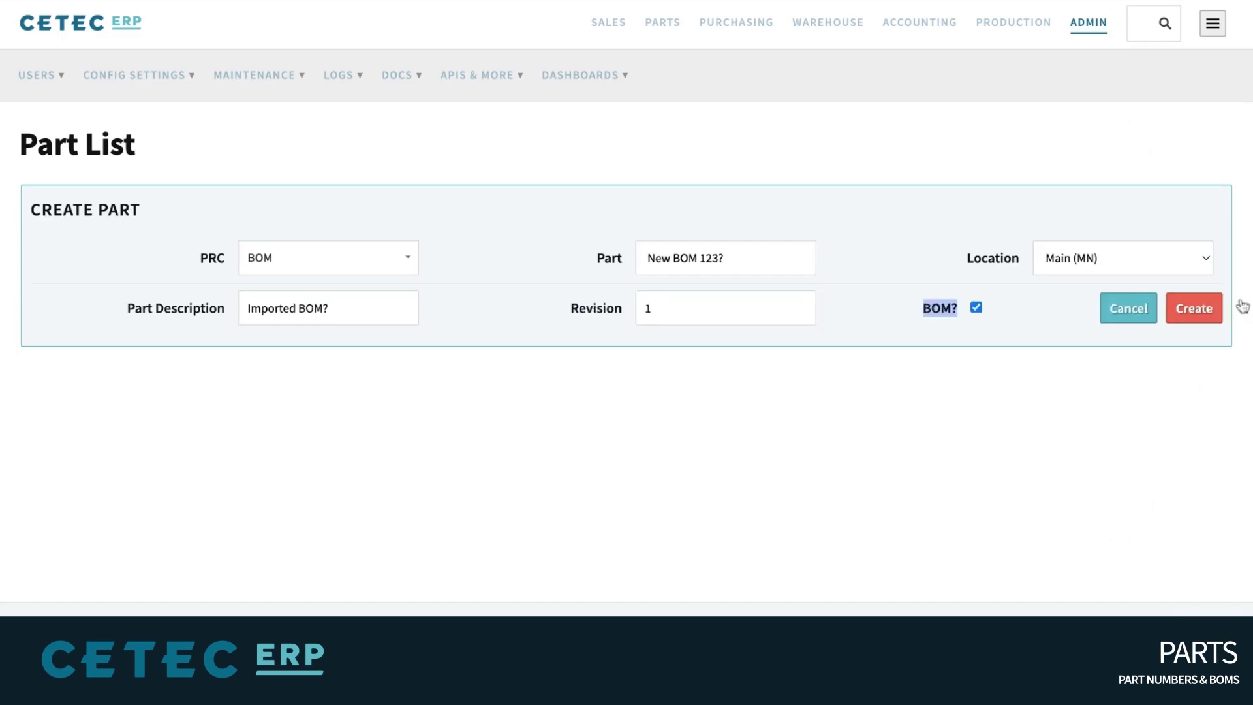
{"action": "left_click_drag", "start_coordinate": [1233, 313], "coordinate": [1230, 316]}
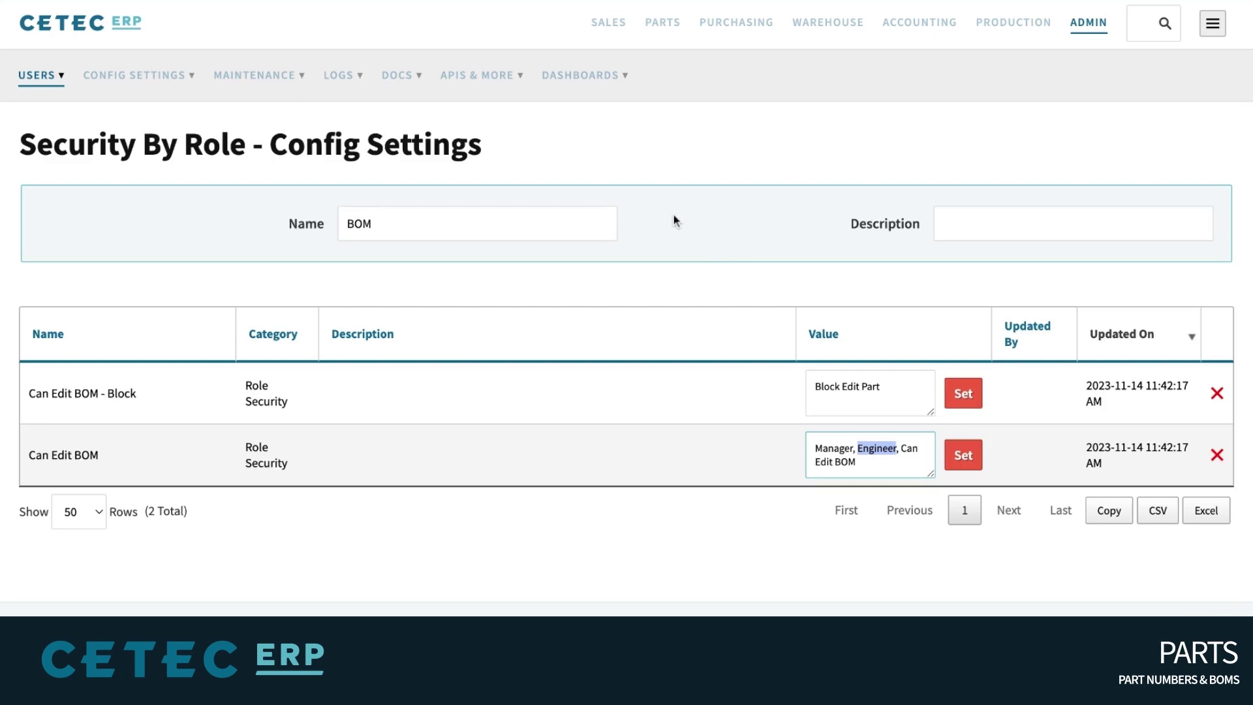
Point out the BOM filter and the Engineer role in the Can Edit BOM setting
{"action": "left_click", "coordinate": [457, 225]}
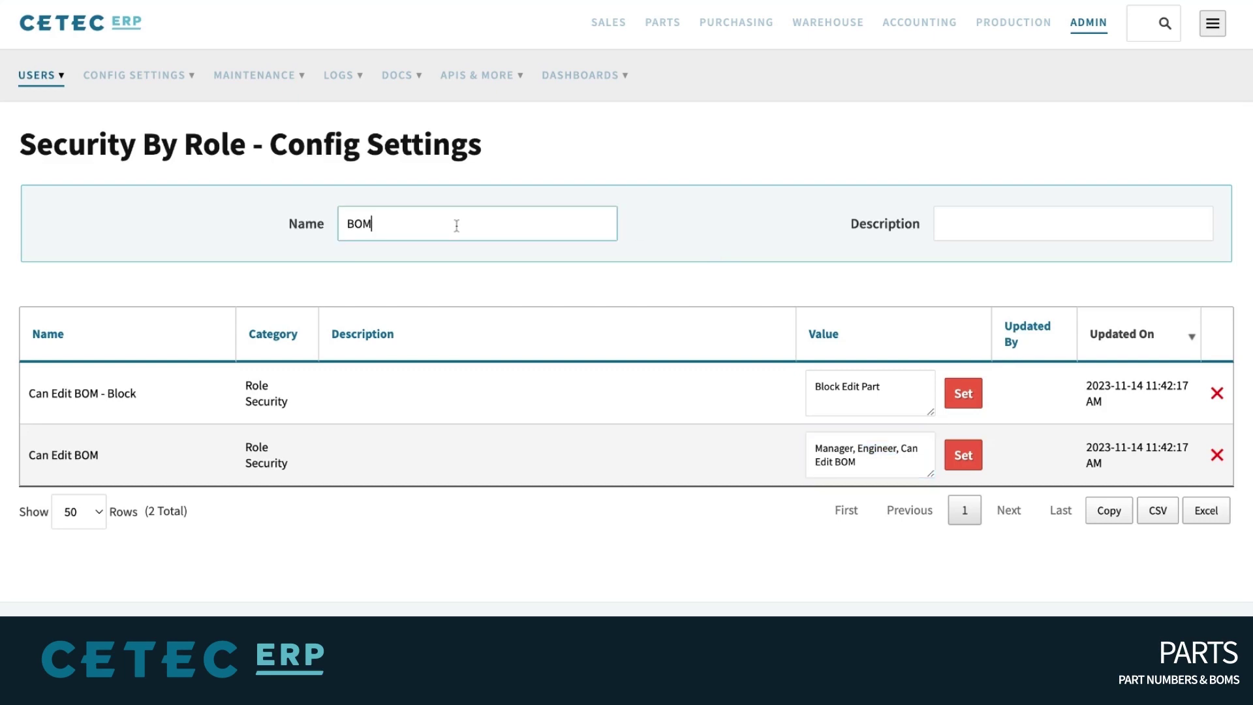
{"action": "double_click", "coordinate": [866, 446]}
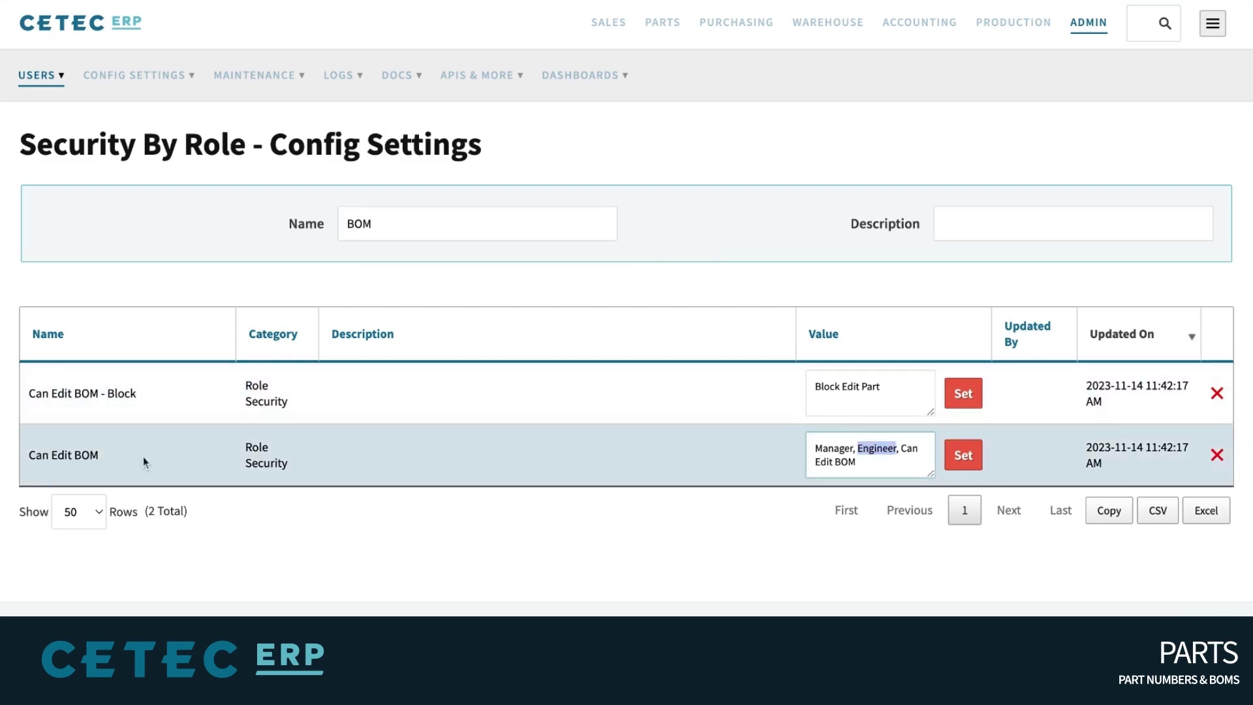
{"action": "triple_click", "coordinate": [55, 452]}
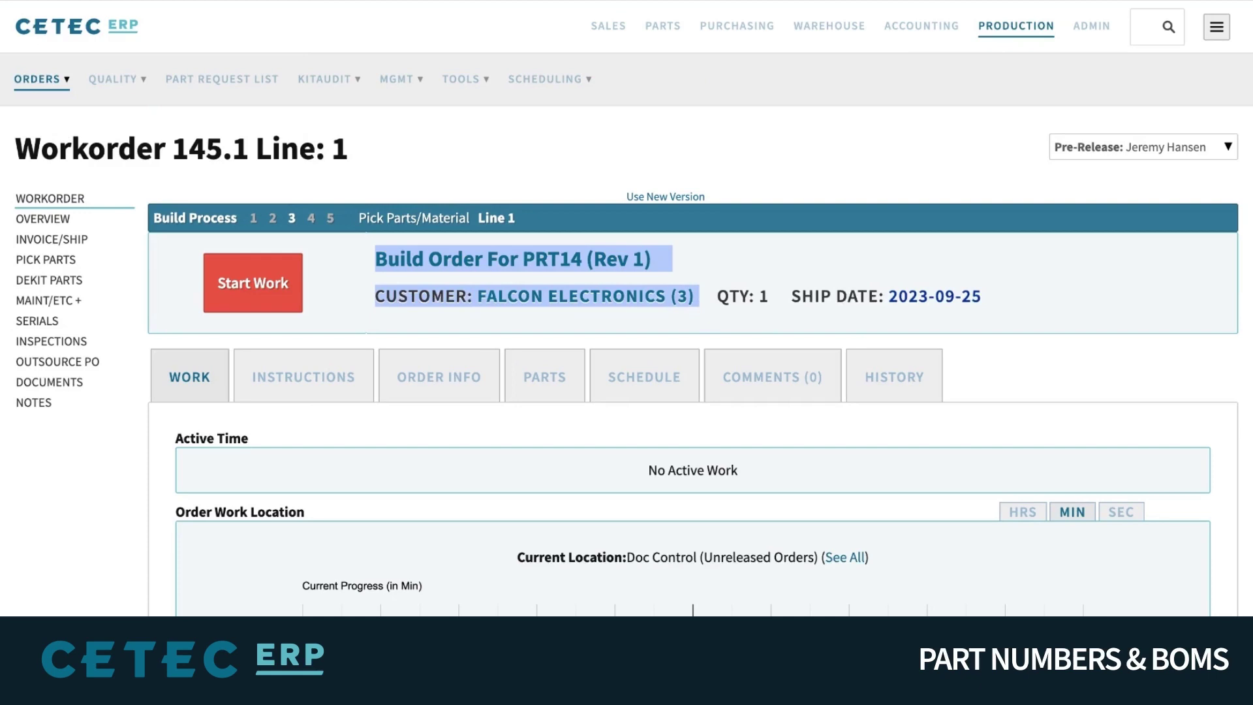
Open the order-specific BOM for PRT14 Rev 1 from the work order's maintenance options
{"action": "left_click", "coordinate": [72, 304]}
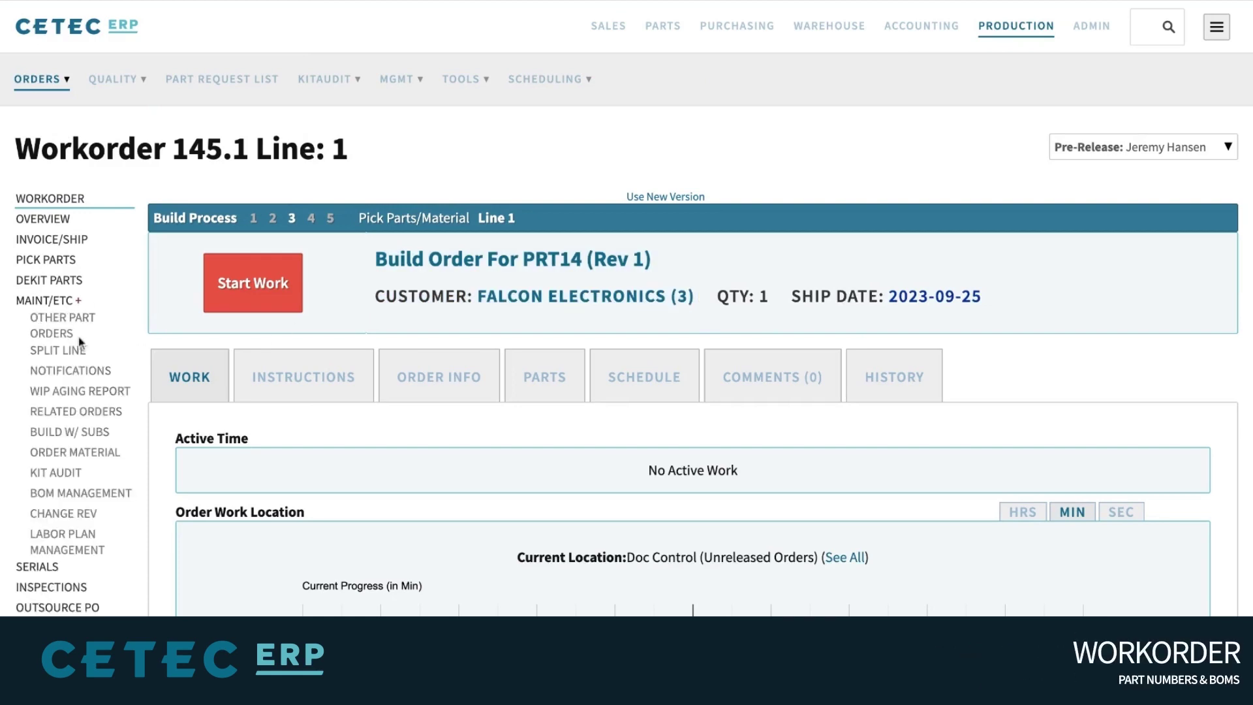
{"action": "left_click", "coordinate": [92, 494]}
{"action": "triple_click", "coordinate": [263, 204]}
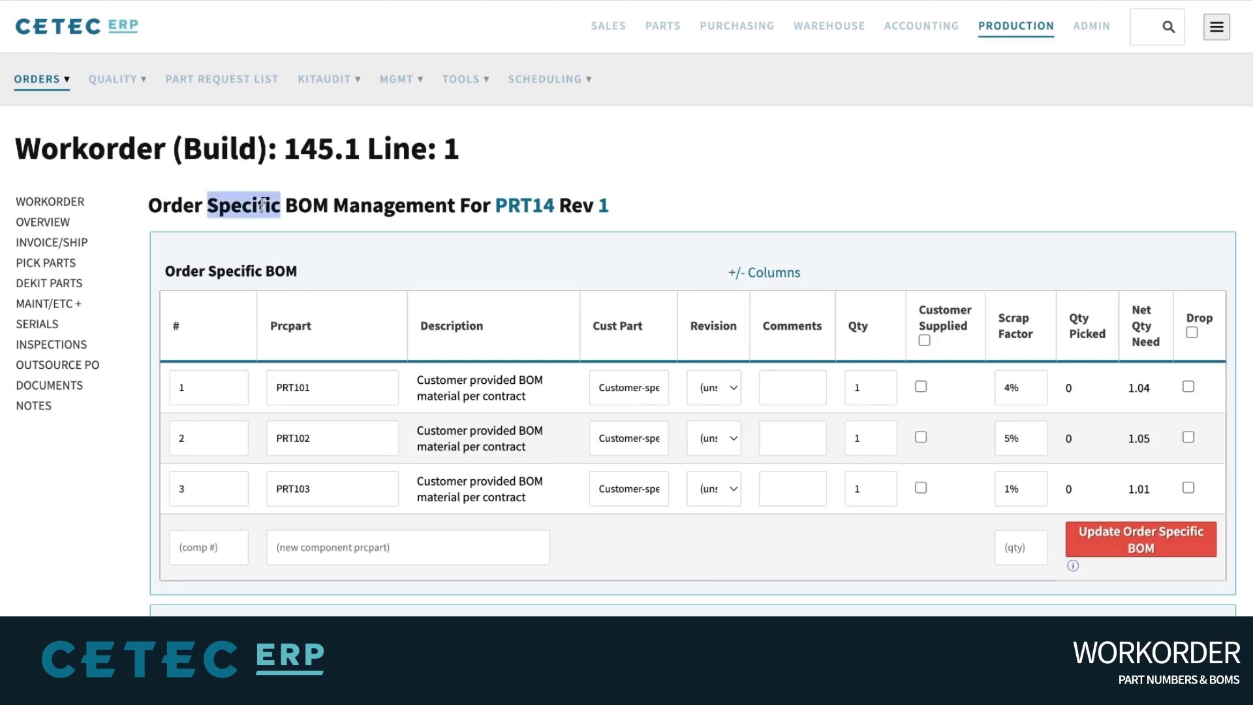
{"action": "left_click", "coordinate": [263, 204]}
Mark PRT102 as customer supplied in the order-specific BOM table
{"action": "scroll", "coordinate": [384, 260], "scroll_direction": "down", "scroll_amount": 2}
{"action": "scroll", "coordinate": [384, 259], "scroll_direction": "down", "scroll_amount": 3}
{"action": "mouse_move", "coordinate": [933, 208]}
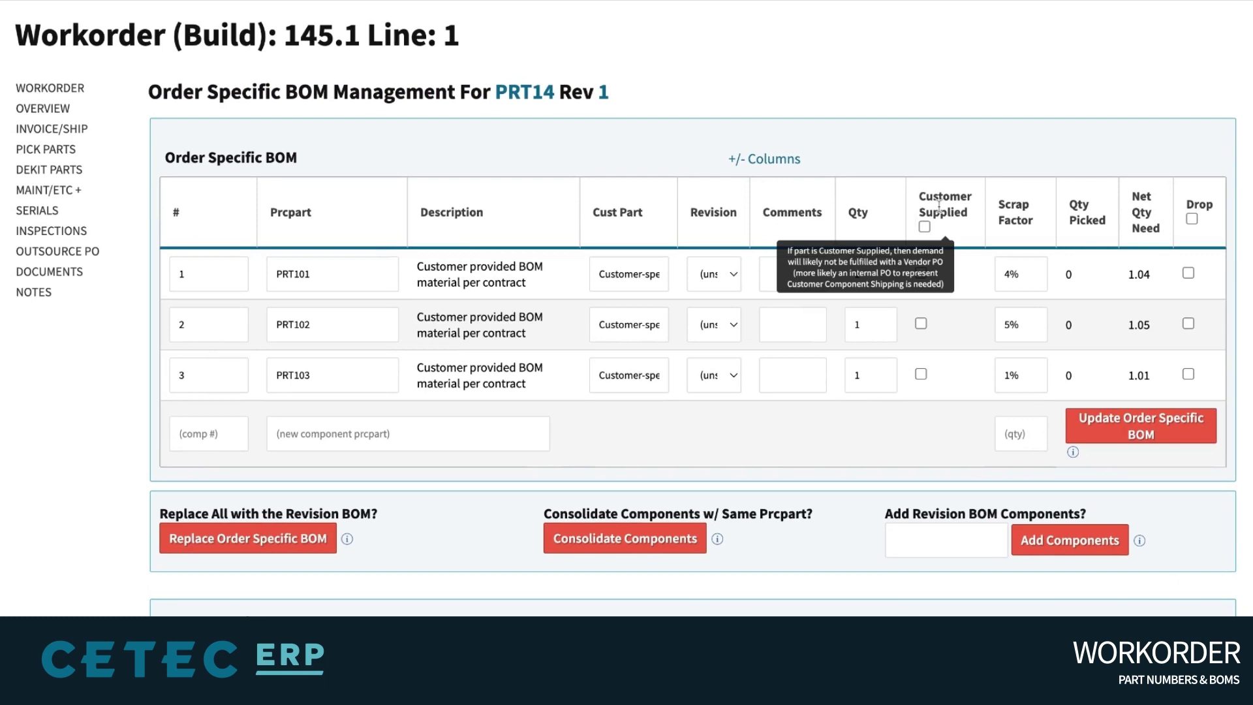
{"action": "left_click", "coordinate": [920, 322]}
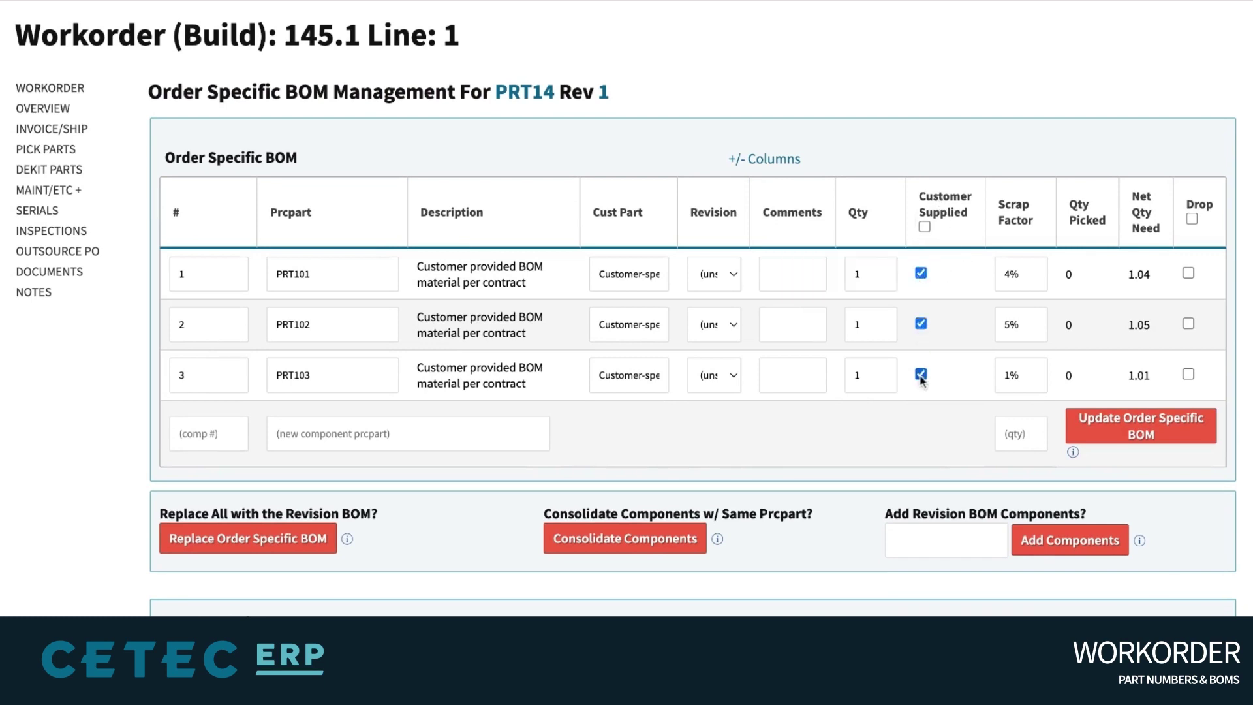
{"action": "scroll", "coordinate": [921, 381], "scroll_direction": "up", "scroll_amount": 2}
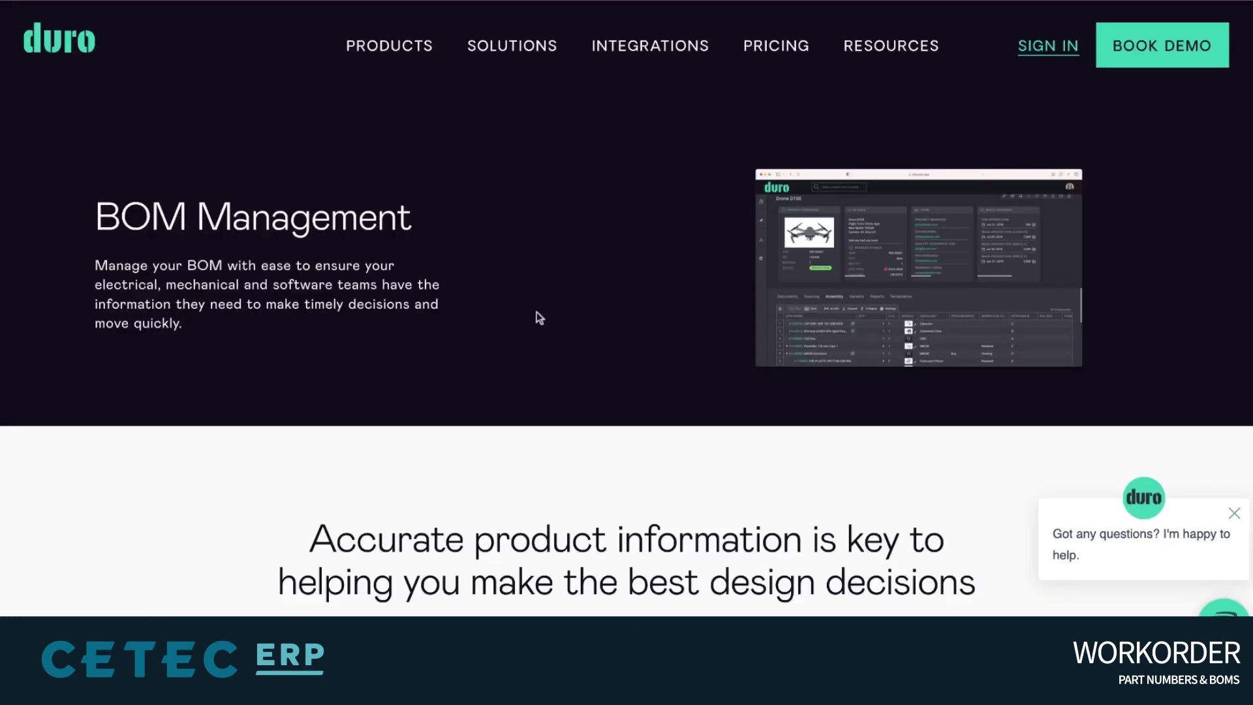
Browse the Duro and OpenBOM pages, then expand GET /api/partrevisiondefinition/{id} in the API docs
{"action": "scroll", "coordinate": [537, 312], "scroll_direction": "down", "scroll_amount": 5}
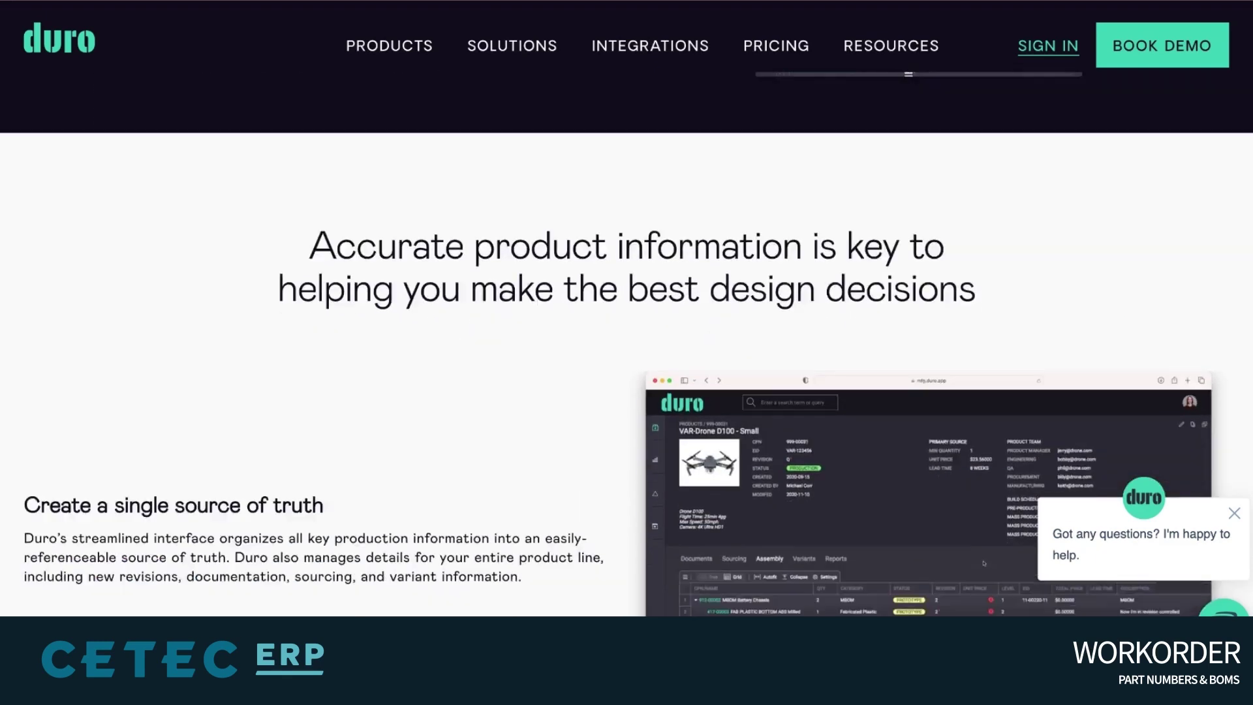
{"action": "scroll", "coordinate": [622, 346], "scroll_direction": "down", "scroll_amount": 4}
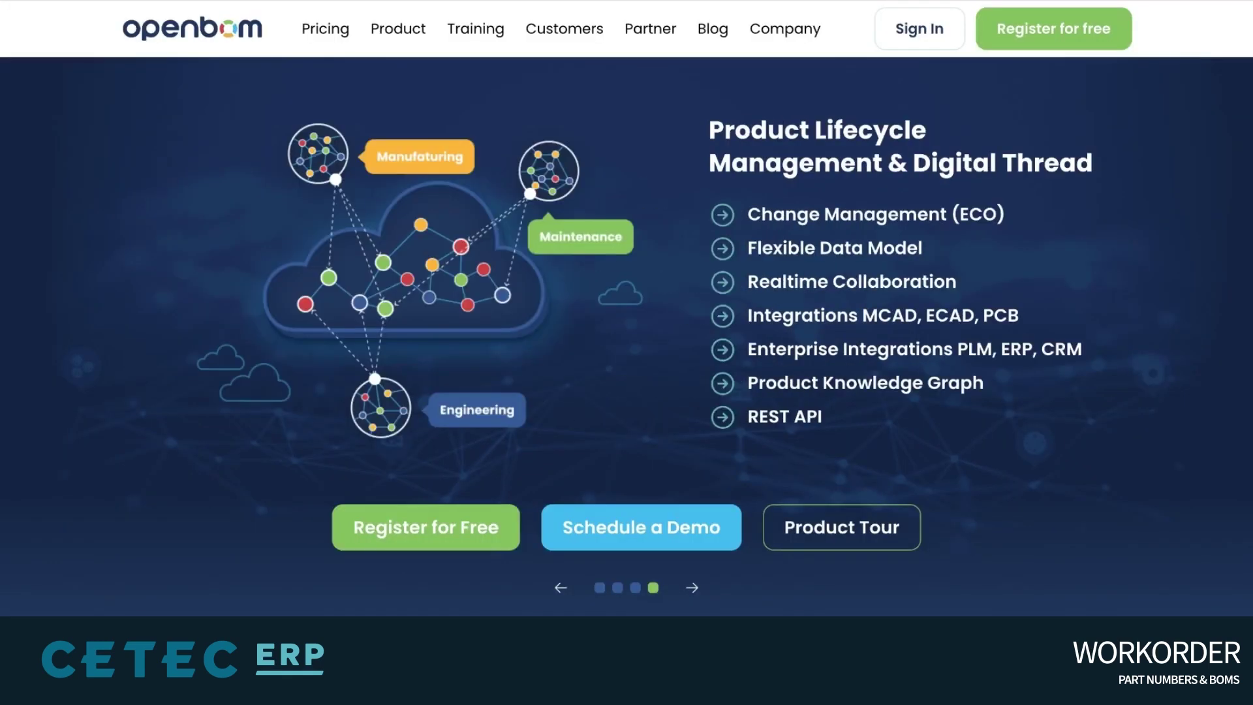
{"action": "mouse_move", "coordinate": [397, 33]}
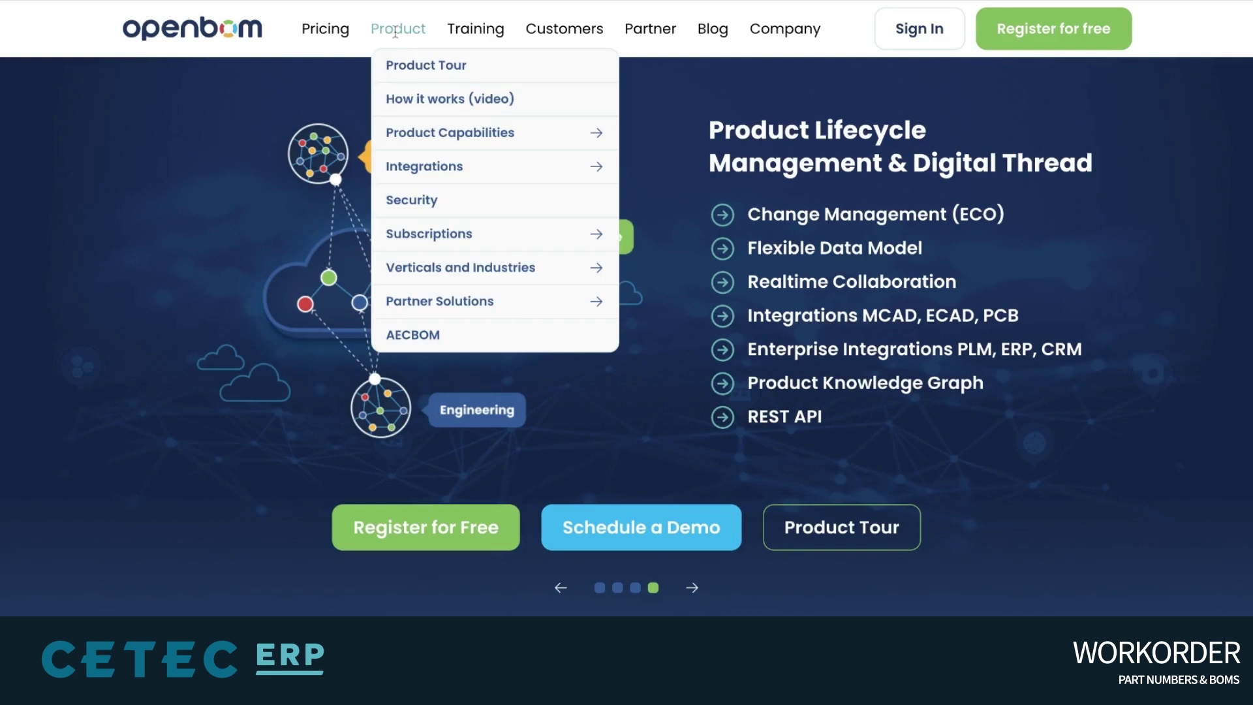
{"action": "mouse_move", "coordinate": [464, 169]}
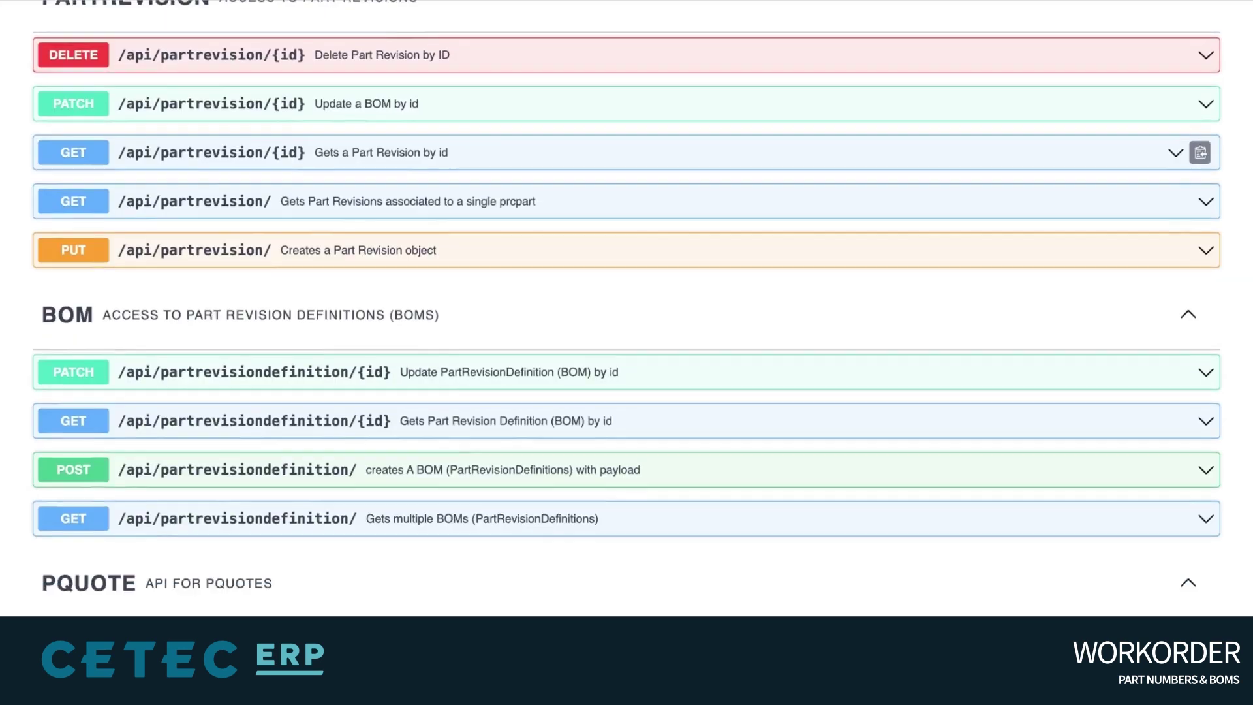
{"action": "scroll", "coordinate": [626, 327], "scroll_direction": "down", "scroll_amount": 3}
{"action": "left_click", "coordinate": [46, 285]}
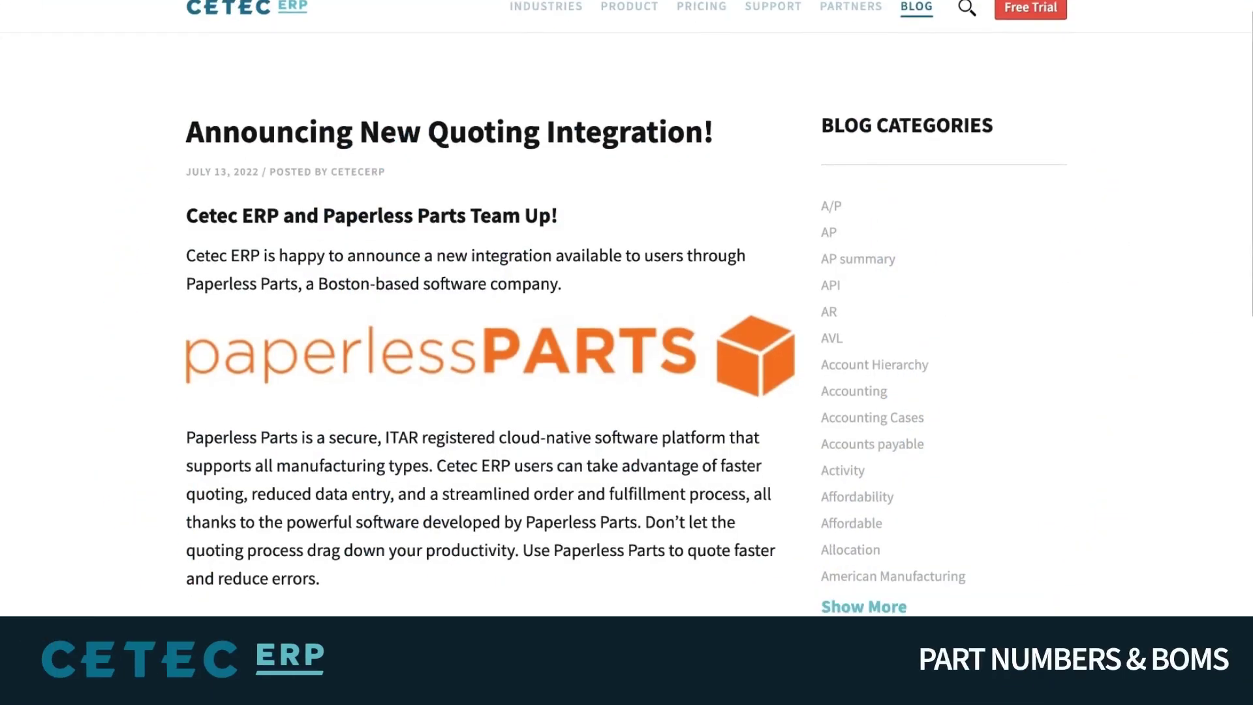
Scroll past the CalcuQuote and Zuken partner pages to reach Worksheet 313 with BOM2000
{"action": "scroll", "coordinate": [872, 375], "scroll_direction": "down", "scroll_amount": 2}
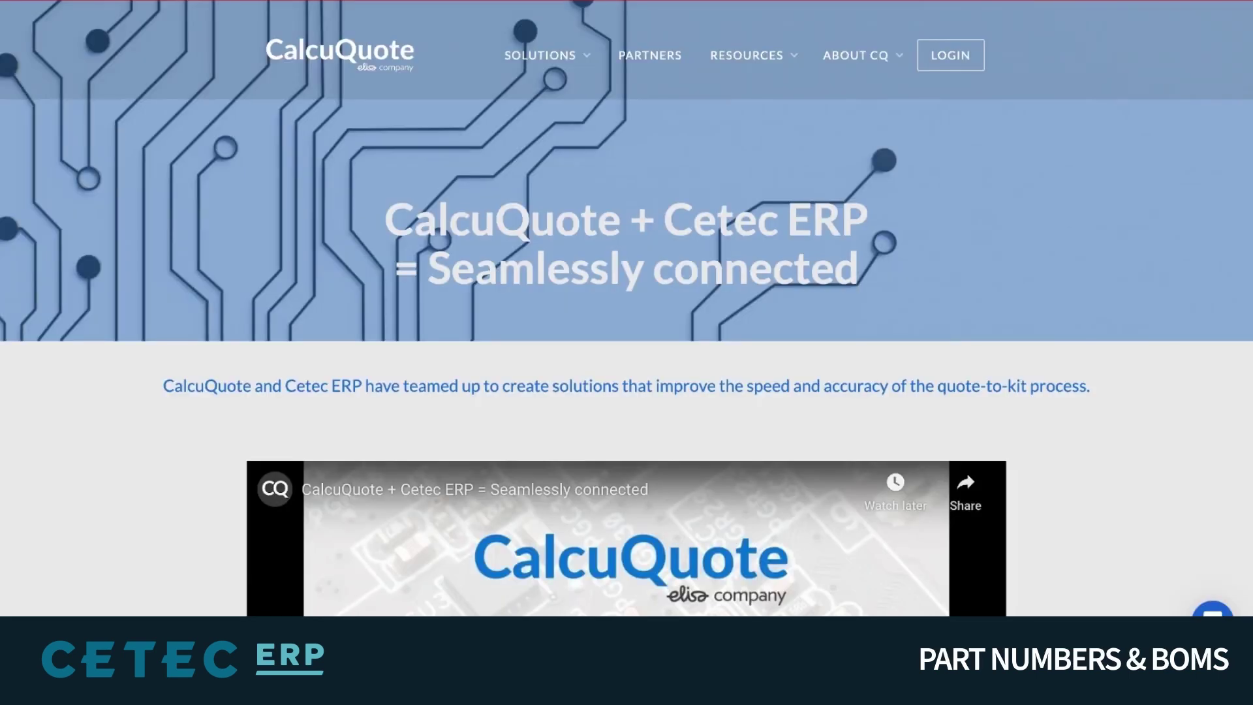
{"action": "scroll", "coordinate": [626, 327], "scroll_direction": "down", "scroll_amount": 2}
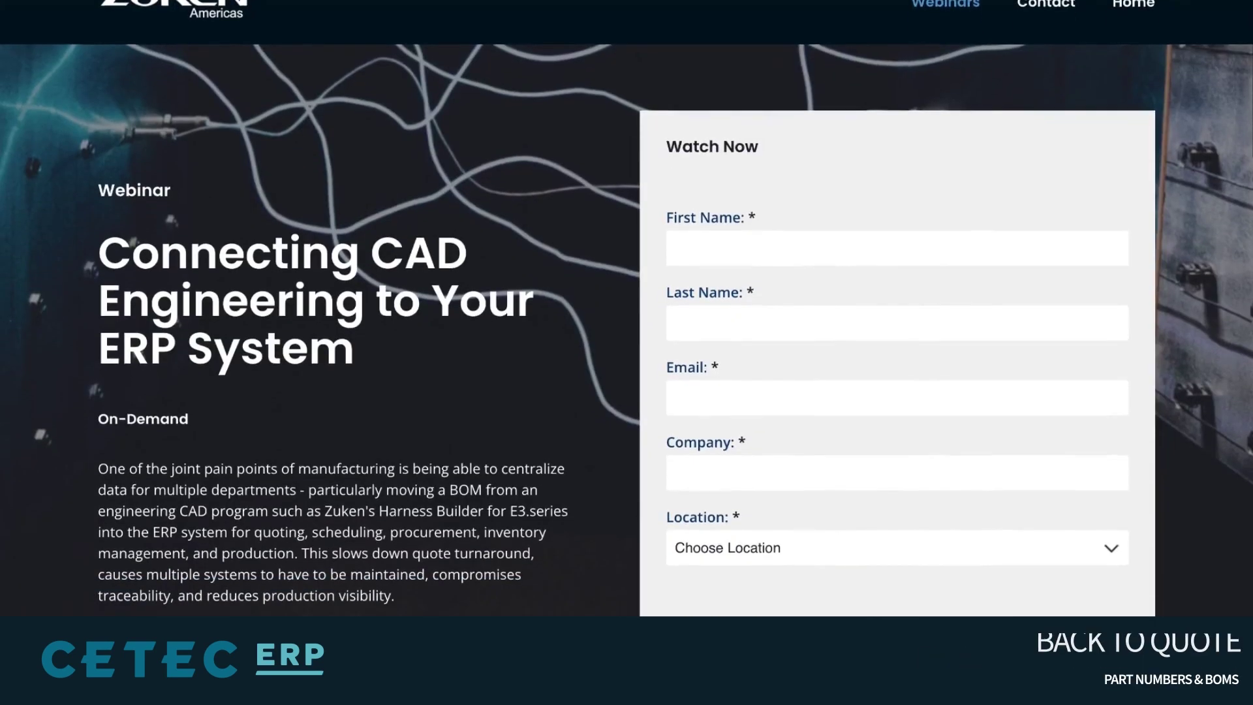
{"action": "scroll", "coordinate": [627, 327], "scroll_direction": "down", "scroll_amount": 1}
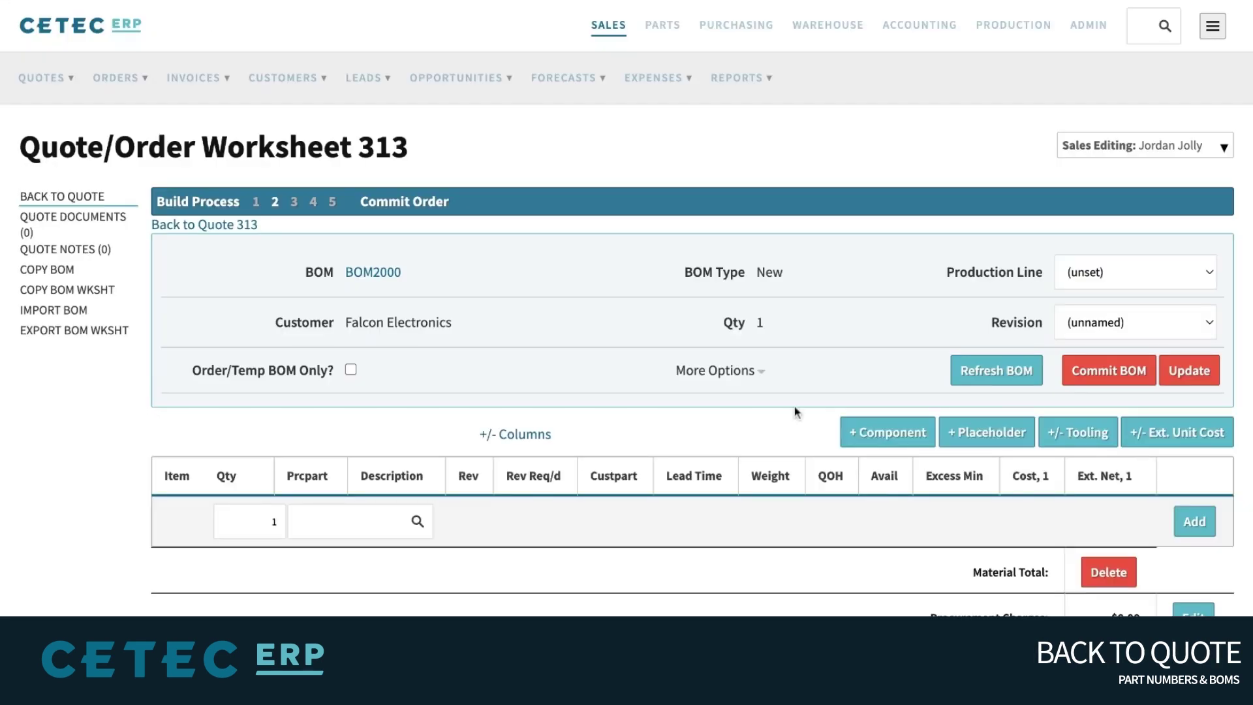
Search for 'placehold' and add the quote-only placeholder part as a new worksheet line
{"action": "left_click", "coordinate": [59, 273]}
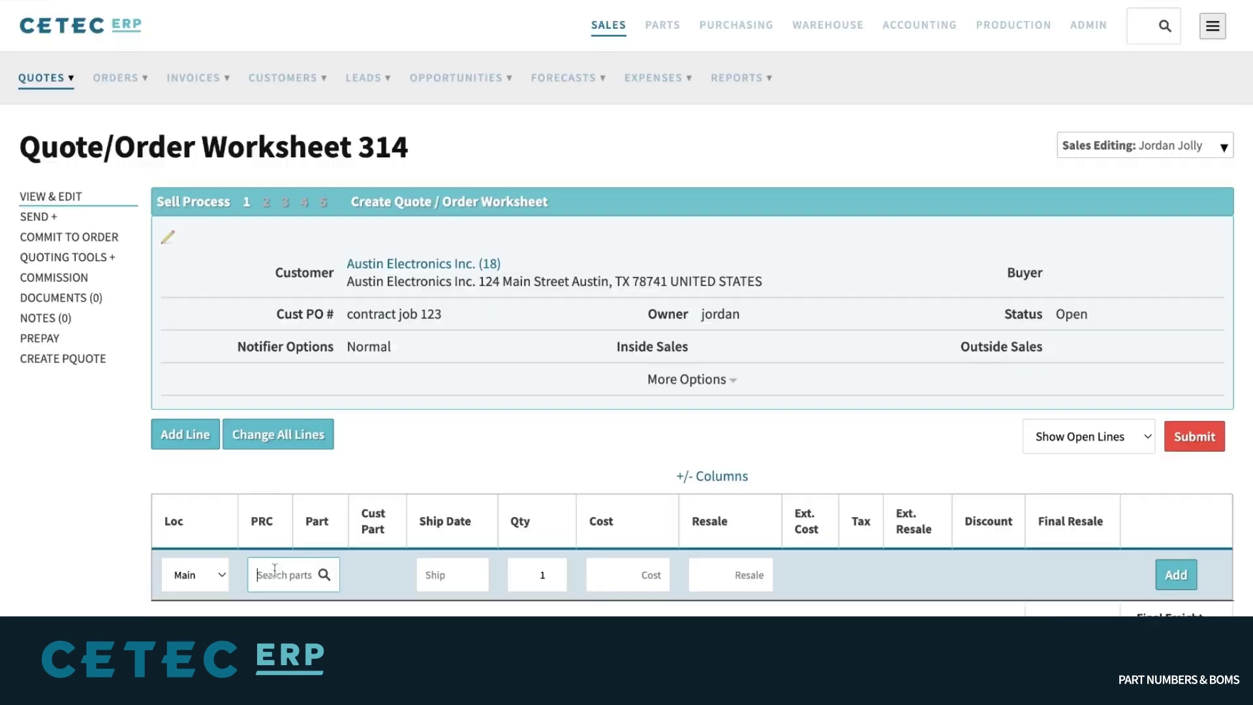
{"action": "type", "text": "placehold"}
{"action": "left_click", "coordinate": [313, 604]}
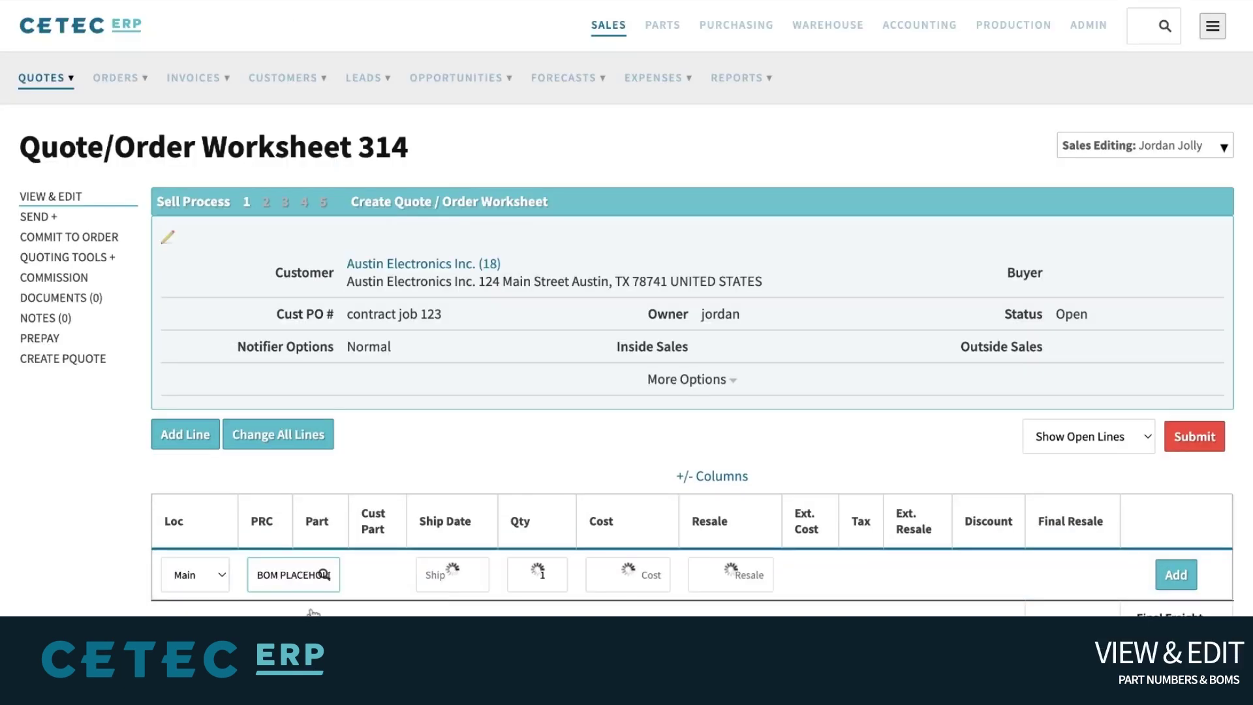
{"action": "left_click", "coordinate": [1168, 586]}
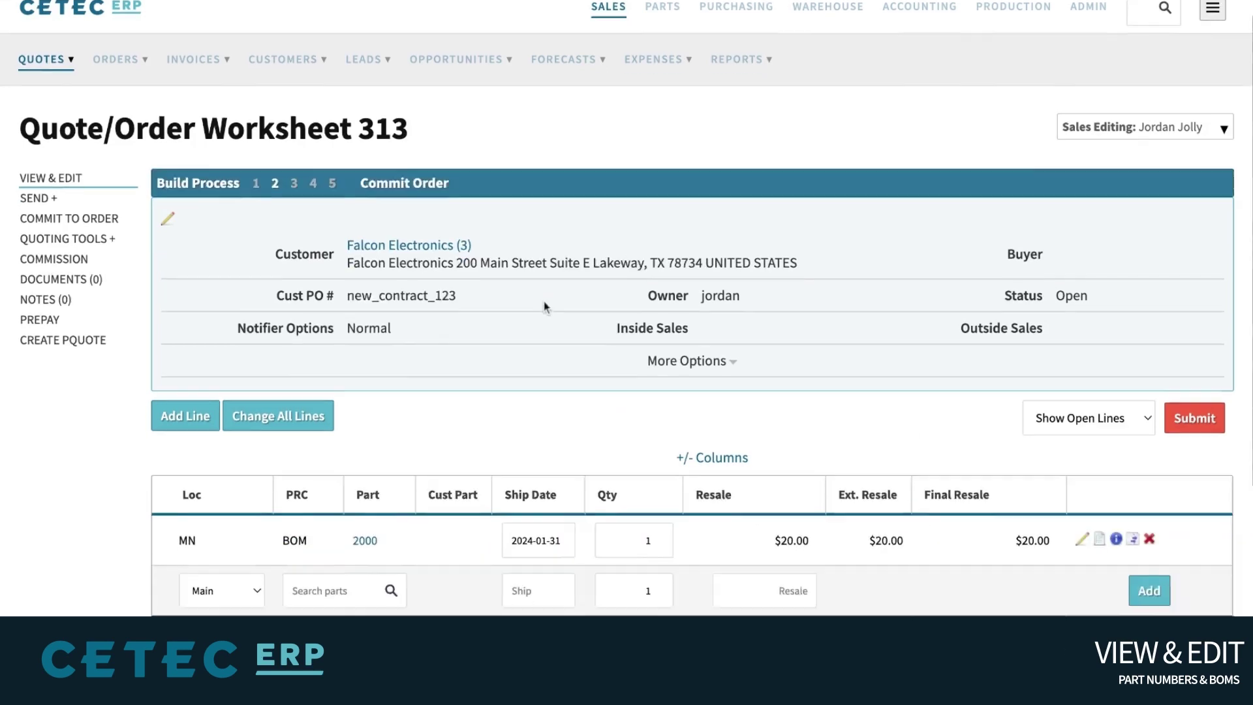
On Worksheet 313, point out the BOM 2000 line's part, Qty and Resale columns
{"action": "scroll", "coordinate": [423, 466], "scroll_direction": "down", "scroll_amount": 1}
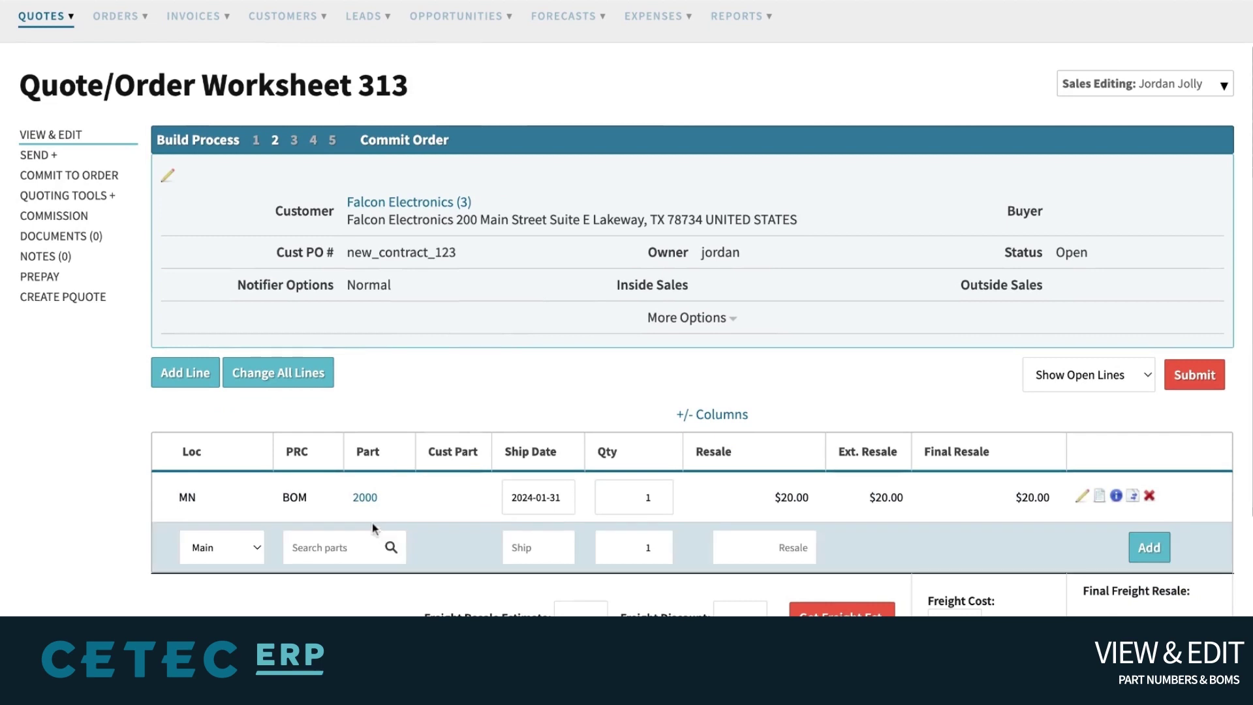
{"action": "double_click", "coordinate": [393, 497]}
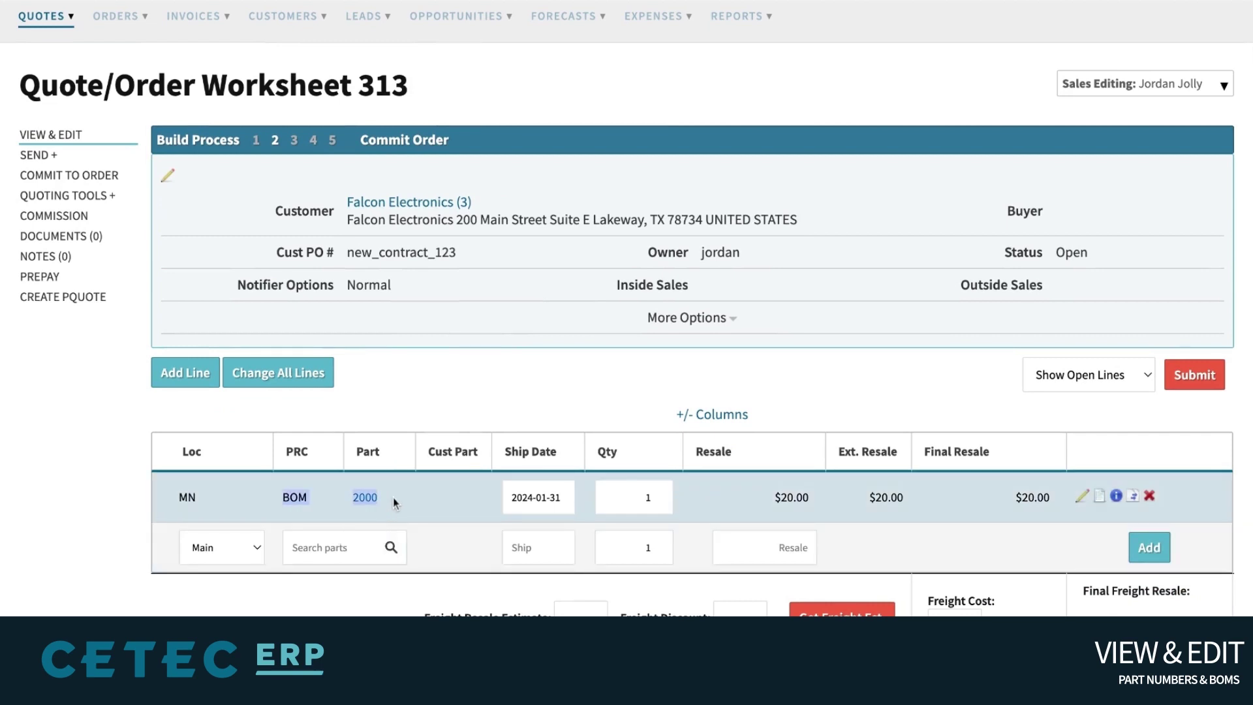
{"action": "double_click", "coordinate": [608, 451]}
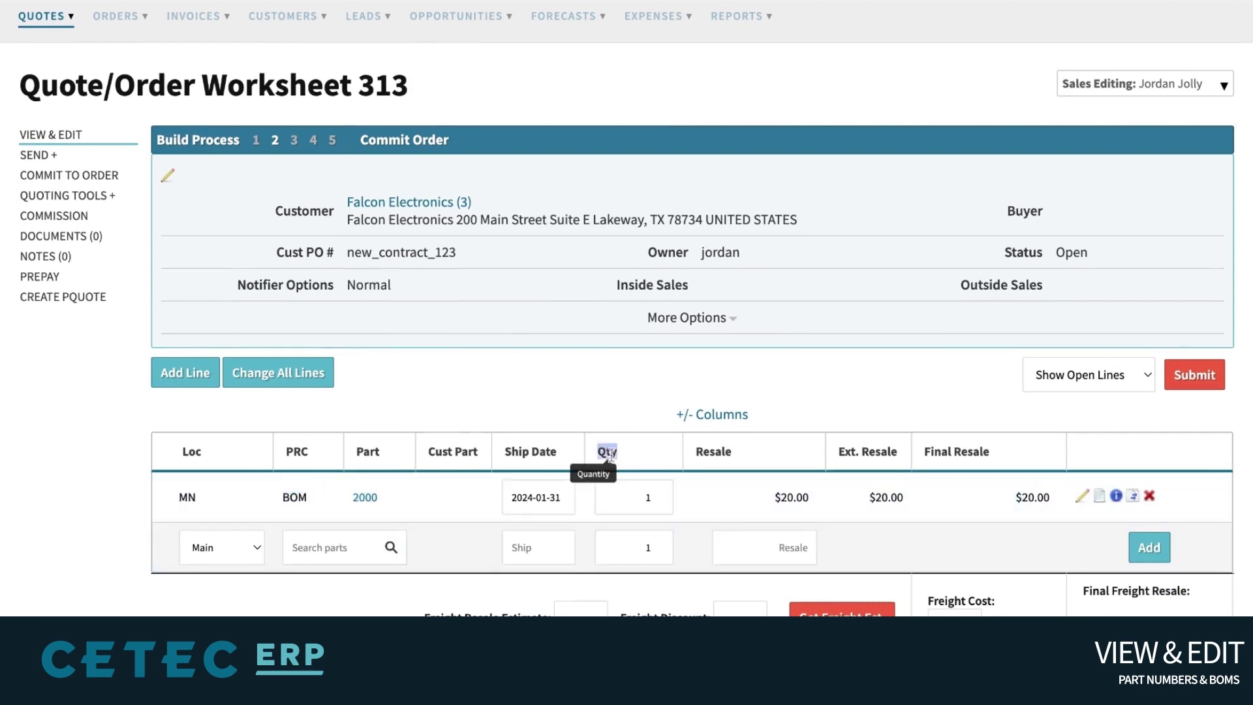
{"action": "double_click", "coordinate": [723, 456]}
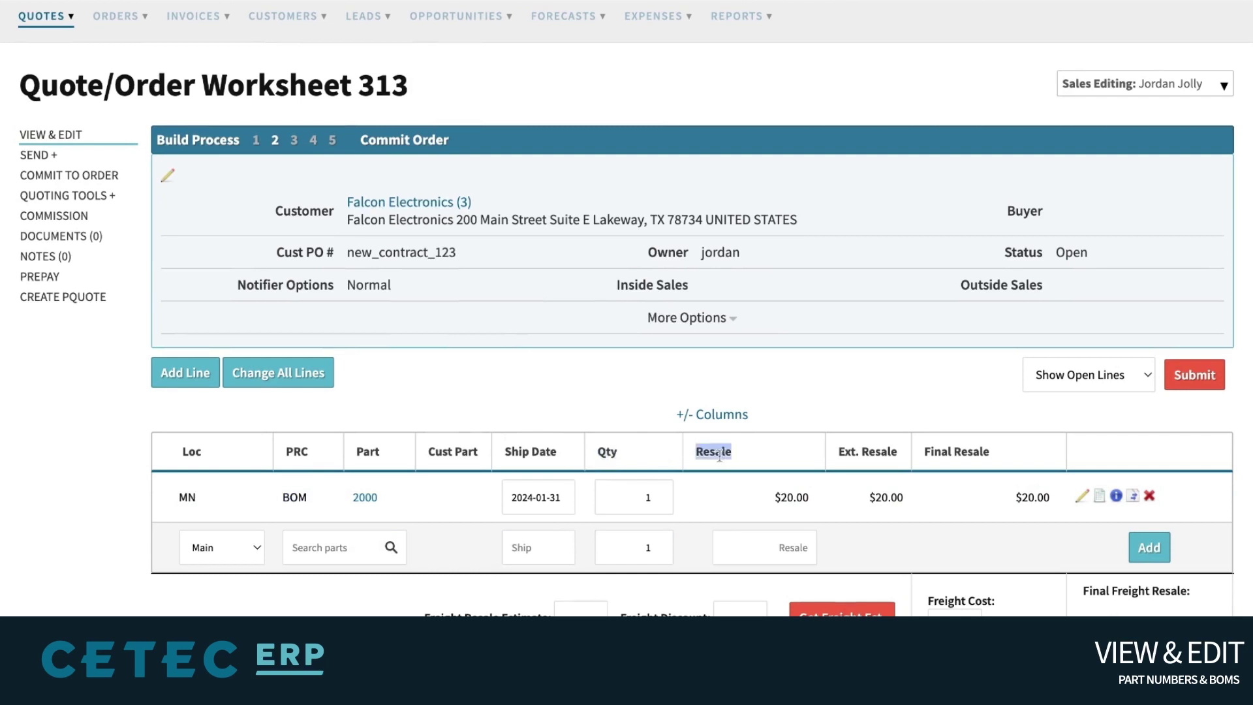
{"action": "left_click", "coordinate": [512, 410]}
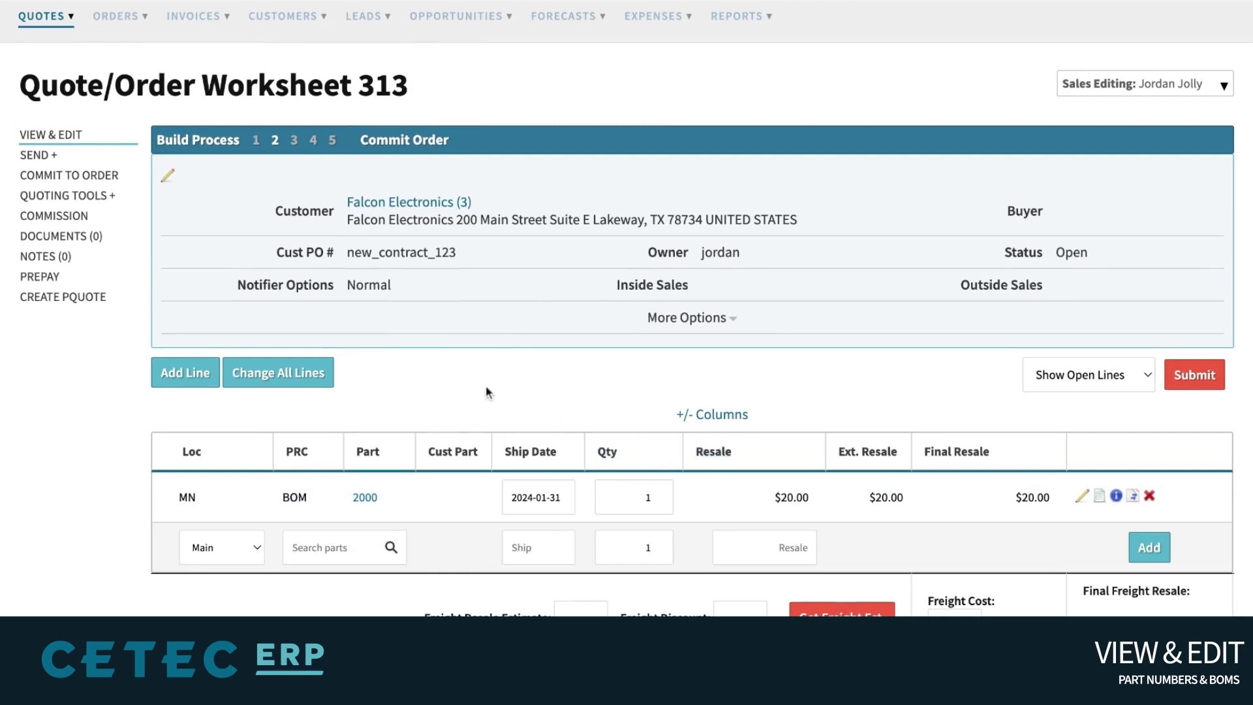
{"action": "left_click", "coordinate": [365, 497]}
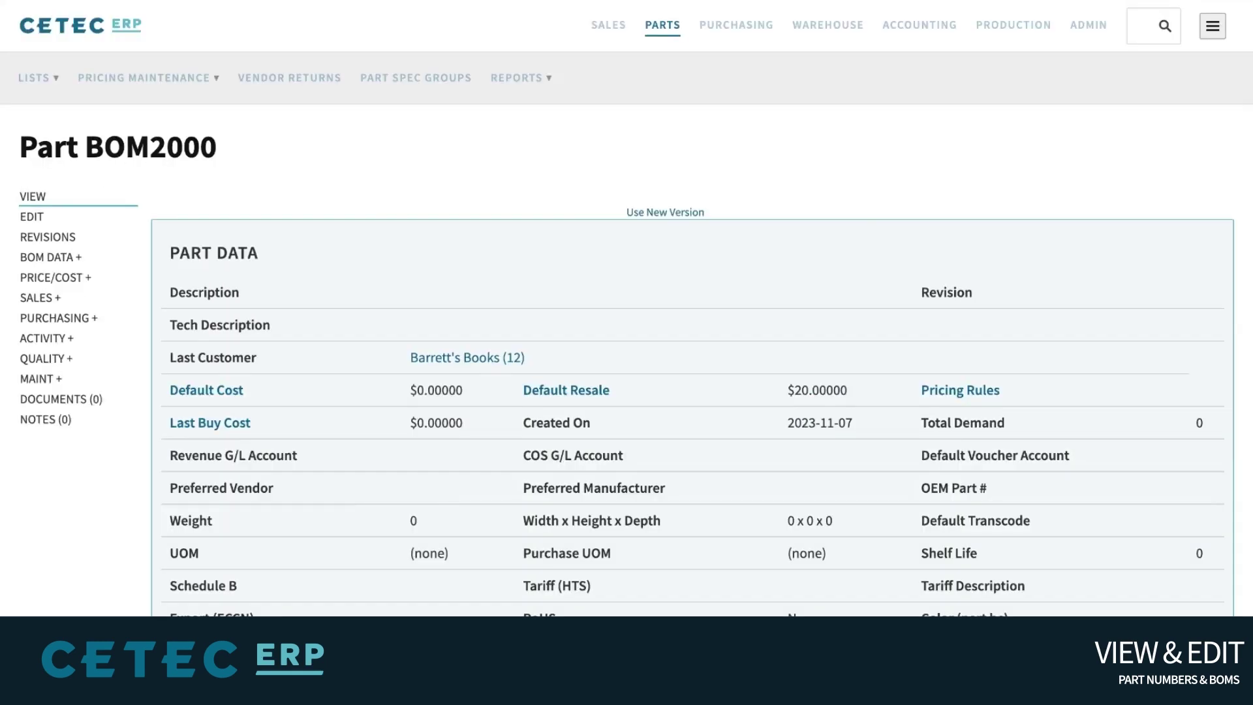
{"action": "left_click", "coordinate": [52, 257]}
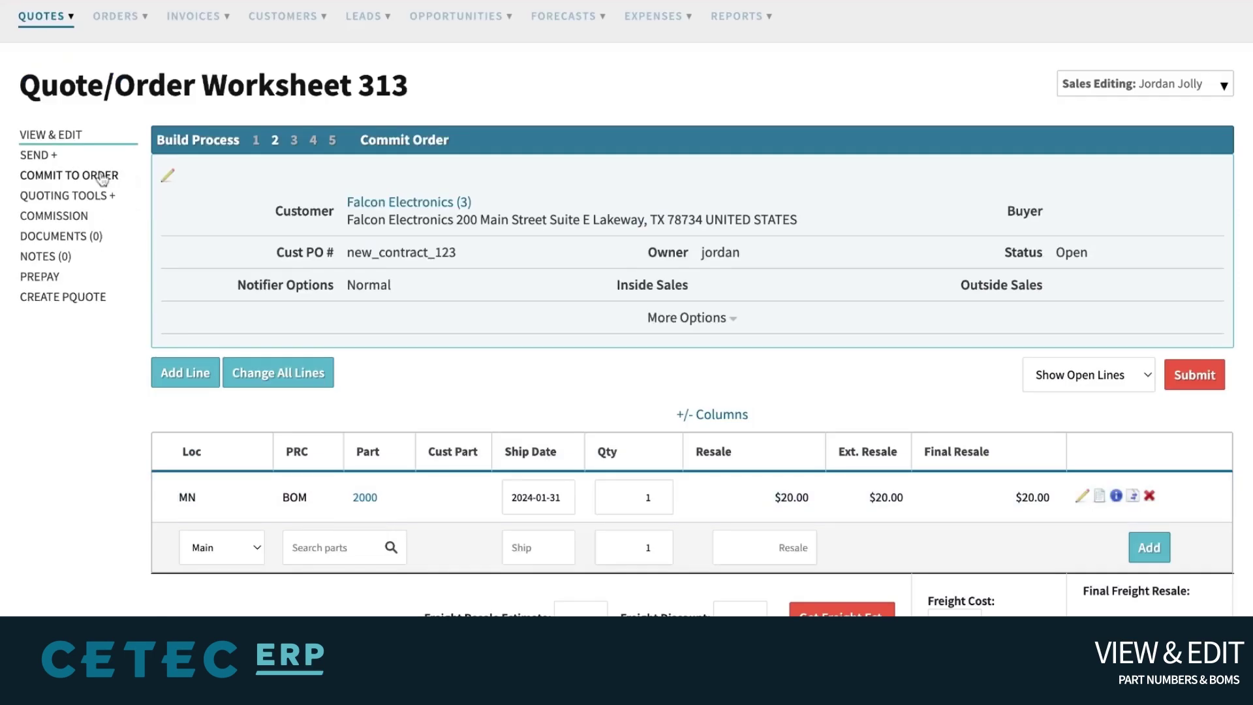
Commit worksheet 313 as Order 313.1 and review its BOM2000 build line
{"action": "left_click", "coordinate": [103, 177]}
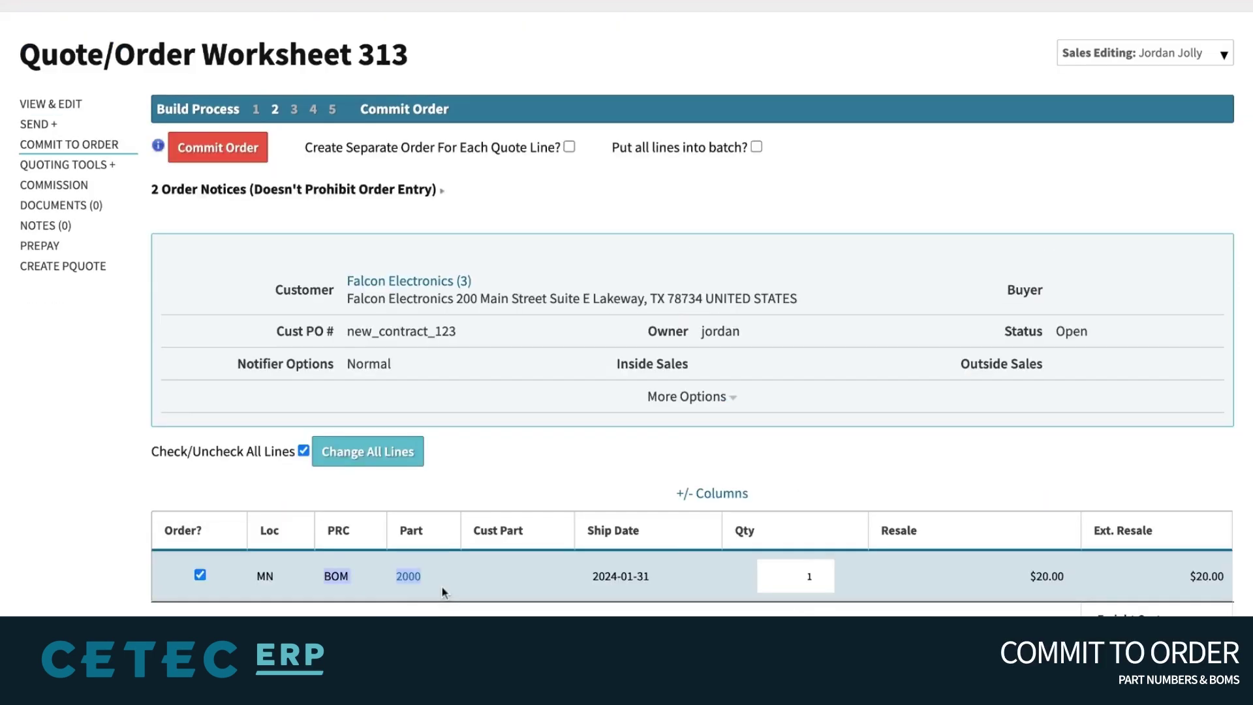
{"action": "left_click", "coordinate": [217, 147]}
{"action": "scroll", "coordinate": [482, 241], "scroll_direction": "down", "scroll_amount": 1}
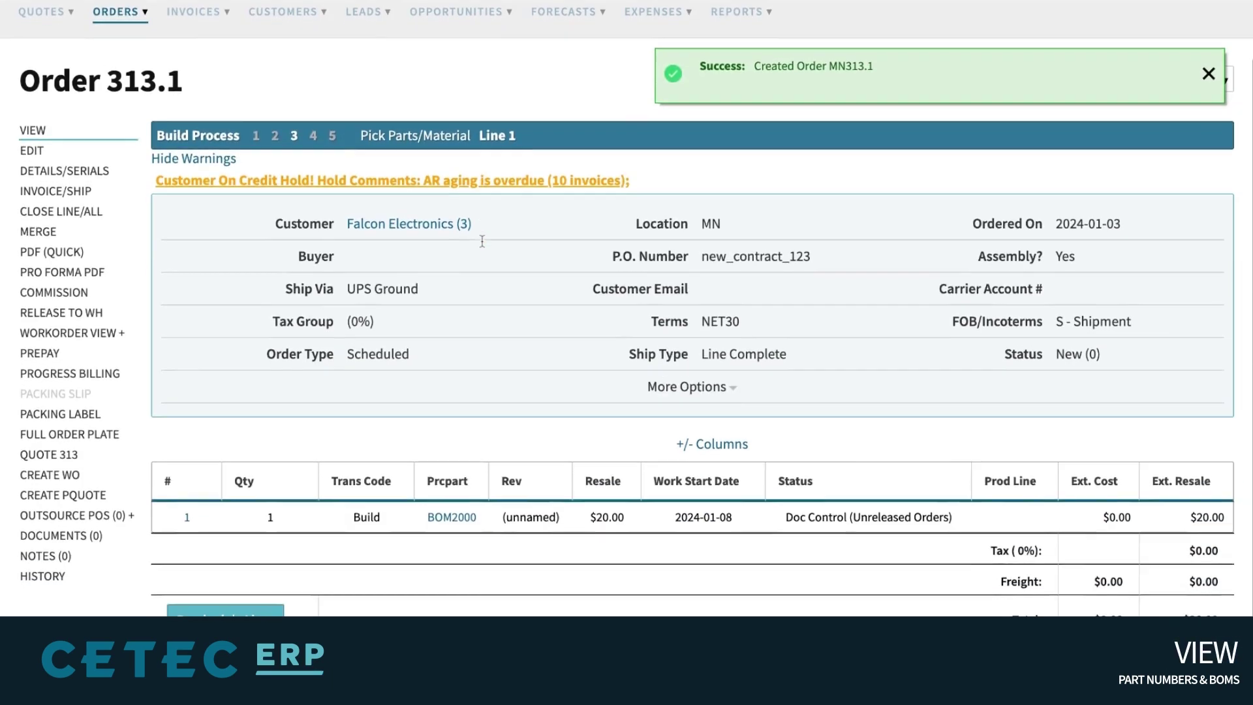
{"action": "scroll", "coordinate": [482, 242], "scroll_direction": "down", "scroll_amount": 1}
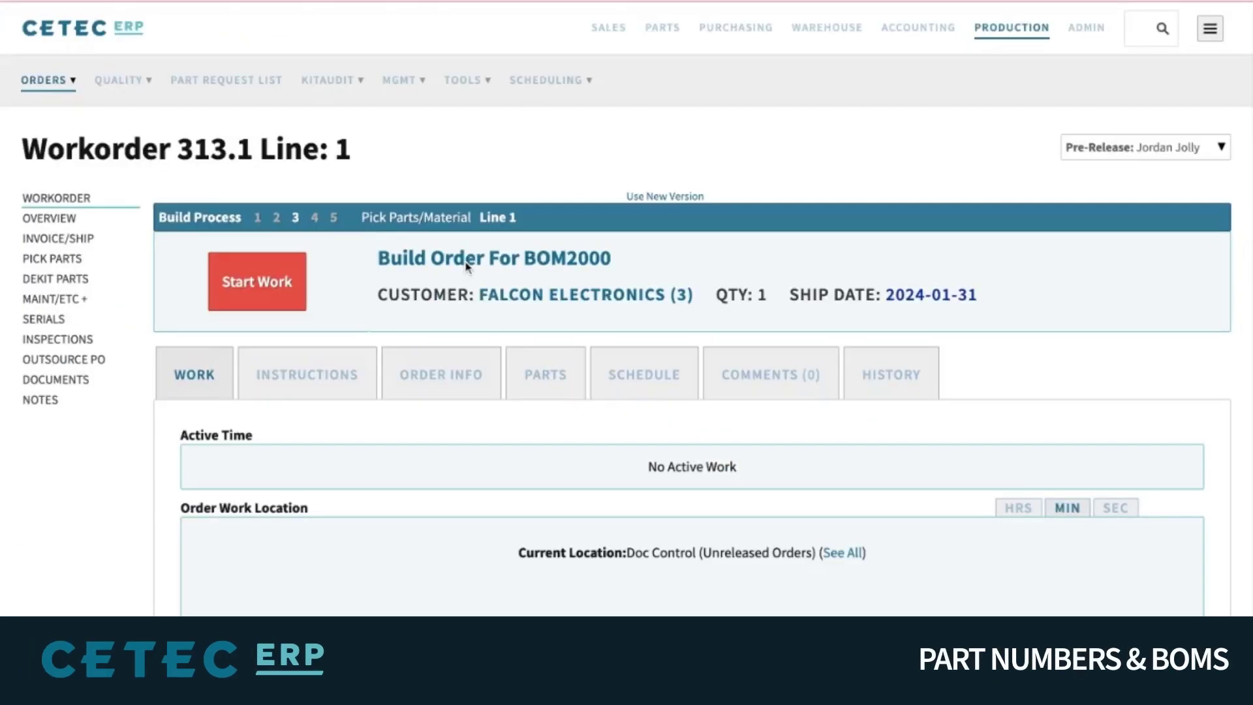
Point out the BOM2000 build order and part picking, then open the workorder's labor plan
{"action": "scroll", "coordinate": [599, 252], "scroll_direction": "down", "scroll_amount": 1}
{"action": "left_click_drag", "start_coordinate": [619, 233], "coordinate": [520, 233]}
{"action": "triple_click", "coordinate": [113, 235]}
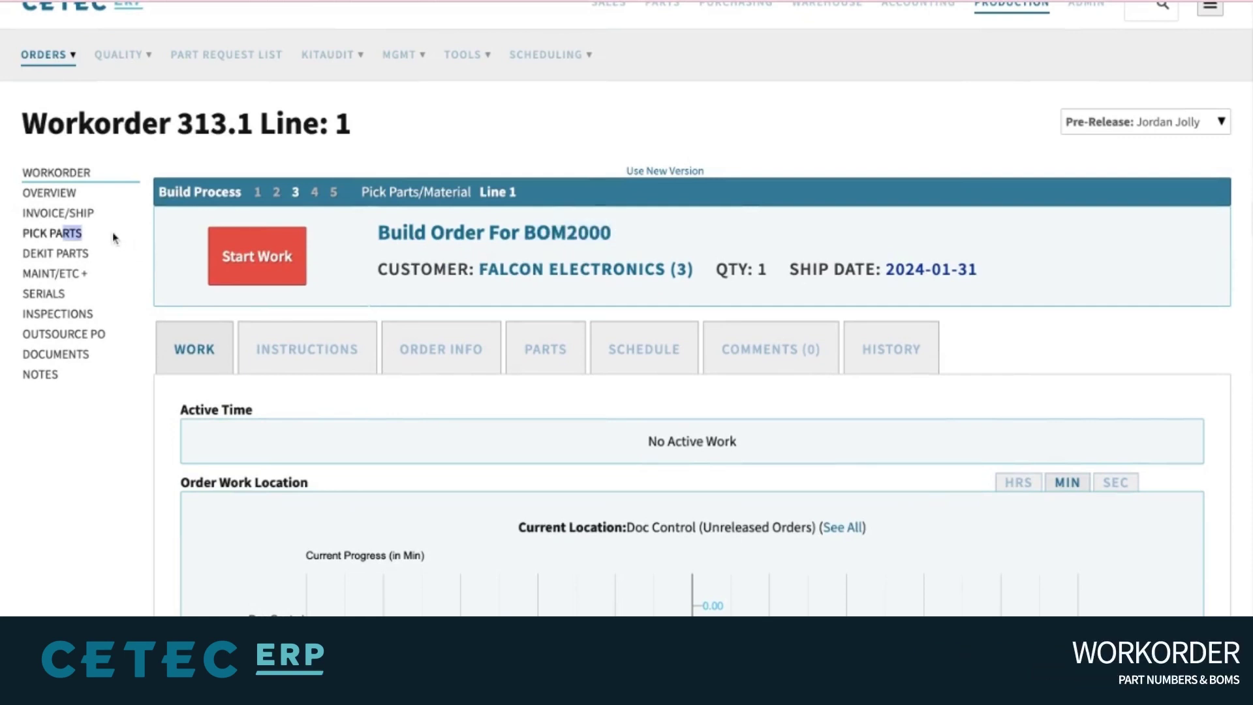
{"action": "left_click", "coordinate": [64, 273]}
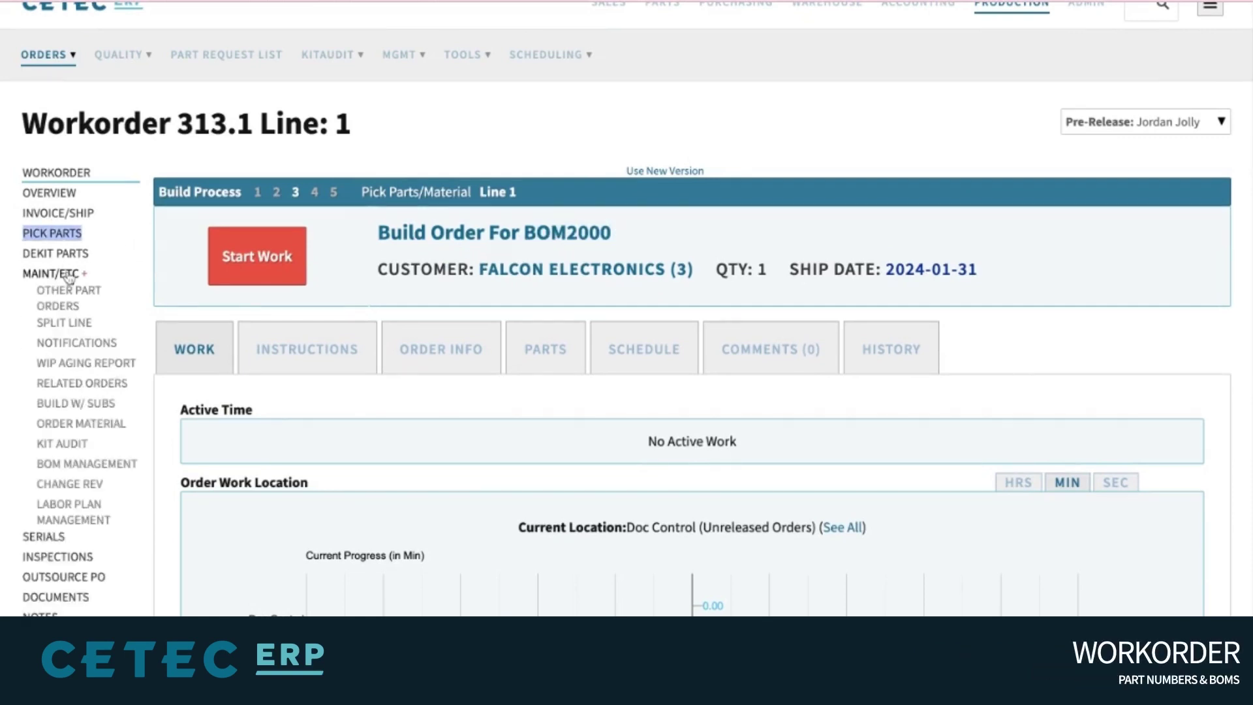
{"action": "triple_click", "coordinate": [119, 525]}
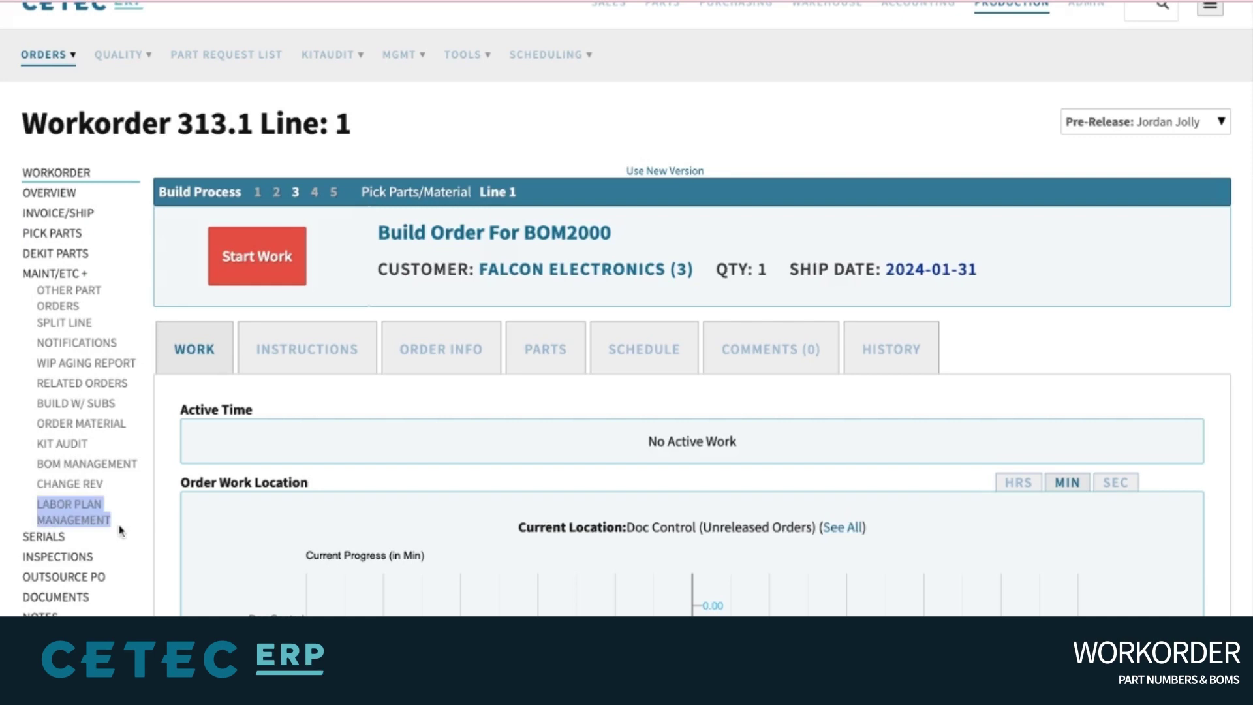
{"action": "left_click", "coordinate": [52, 516]}
Open the order-specific BOM for BOM2000 from the workorder's maintenance options
{"action": "scroll", "coordinate": [431, 400], "scroll_direction": "down", "scroll_amount": 10}
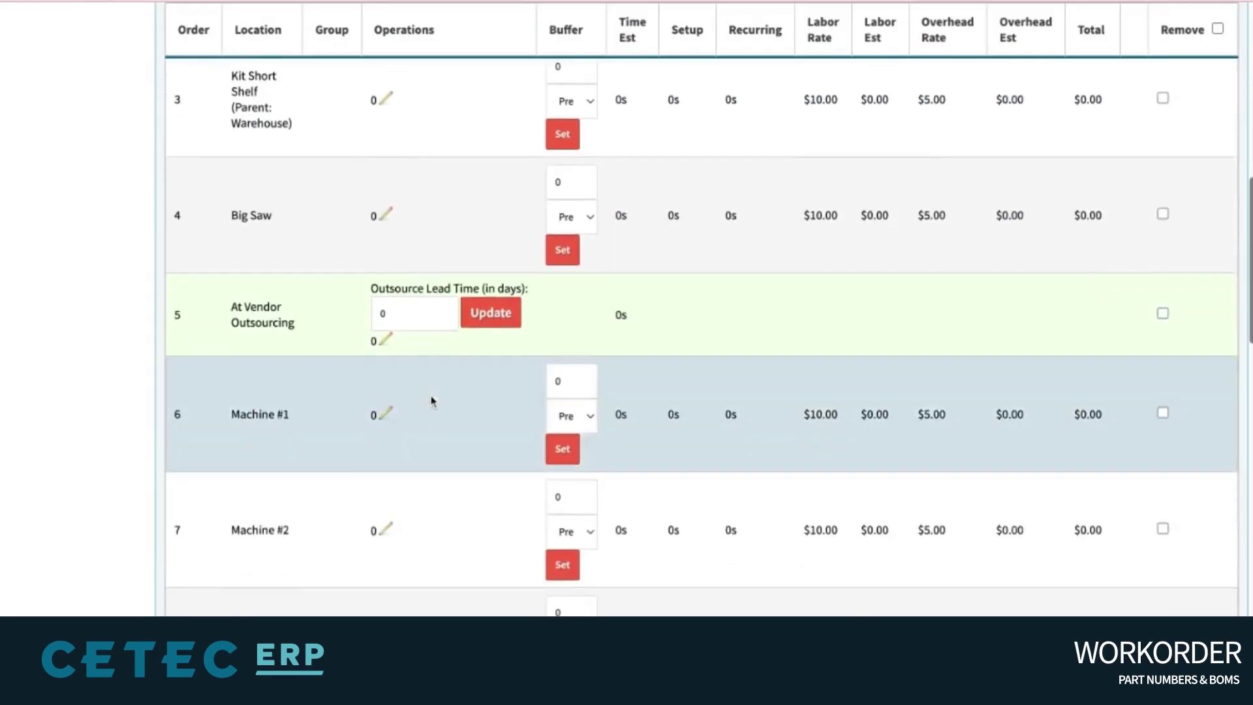
{"action": "scroll", "coordinate": [709, 339], "scroll_direction": "up", "scroll_amount": 10}
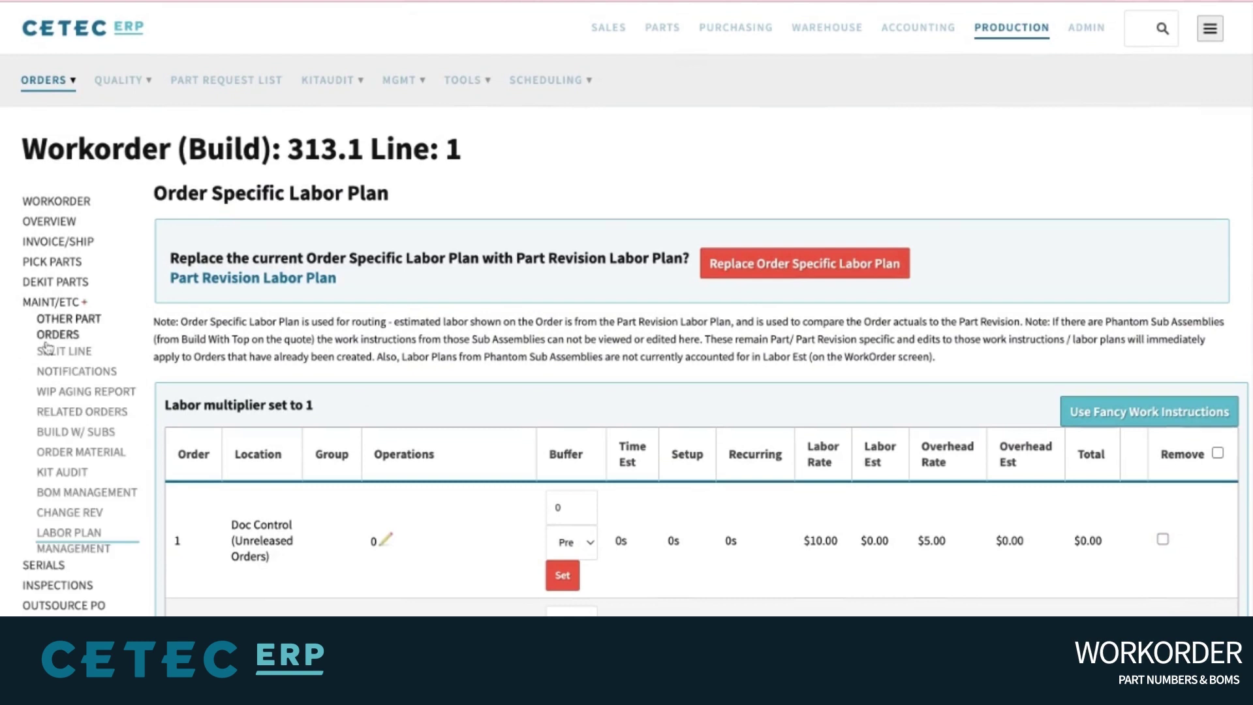
{"action": "left_click", "coordinate": [81, 496]}
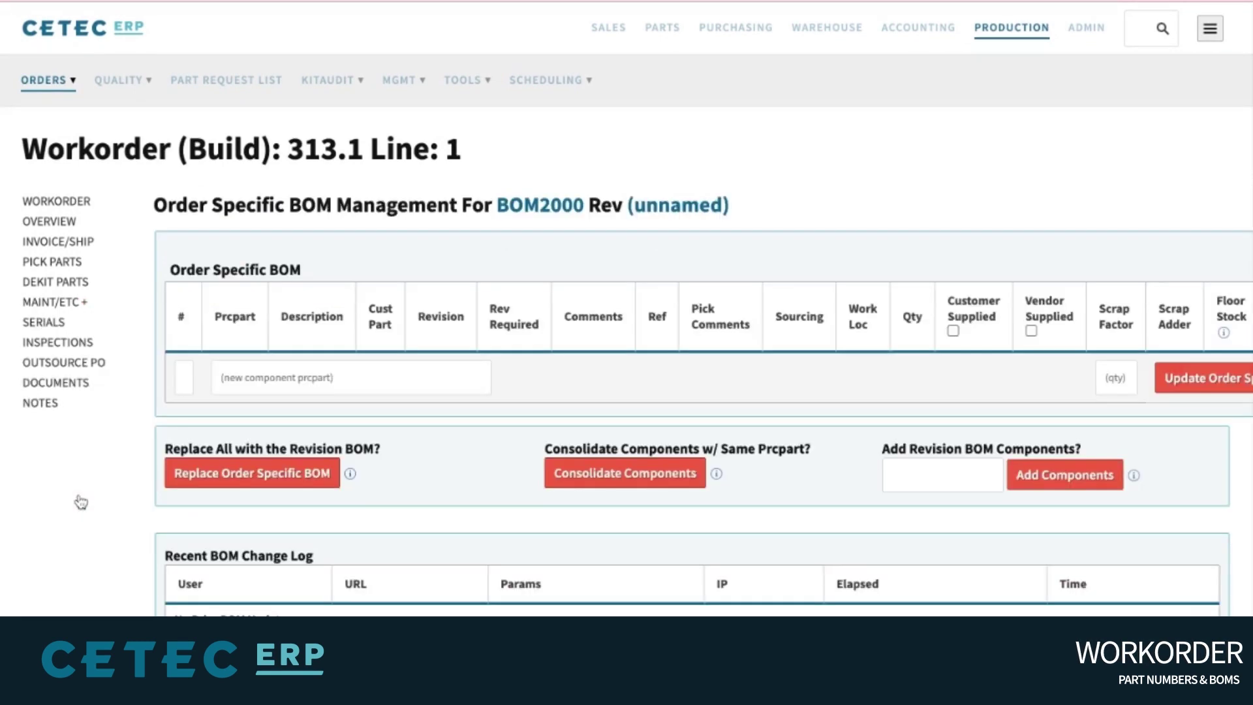
{"action": "left_click_drag", "start_coordinate": [163, 207], "coordinate": [155, 209]}
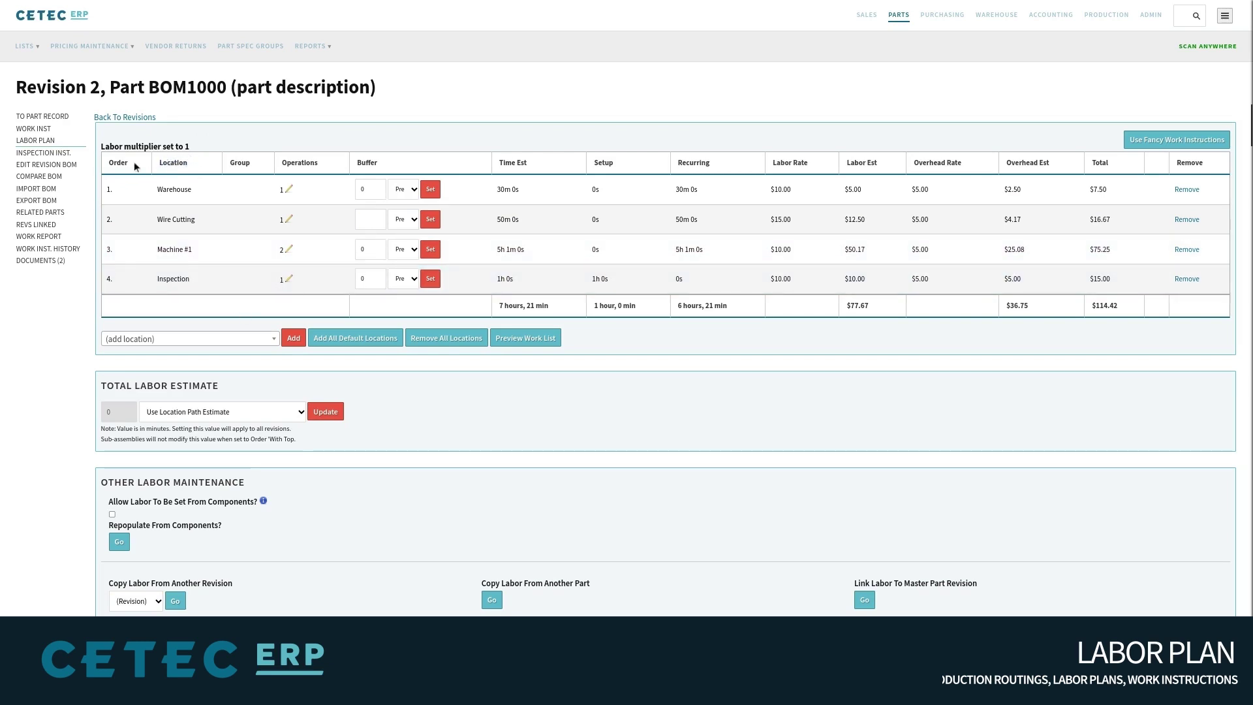
{"action": "left_click_drag", "start_coordinate": [107, 163], "coordinate": [117, 164]}
{"action": "left_click", "coordinate": [131, 163]}
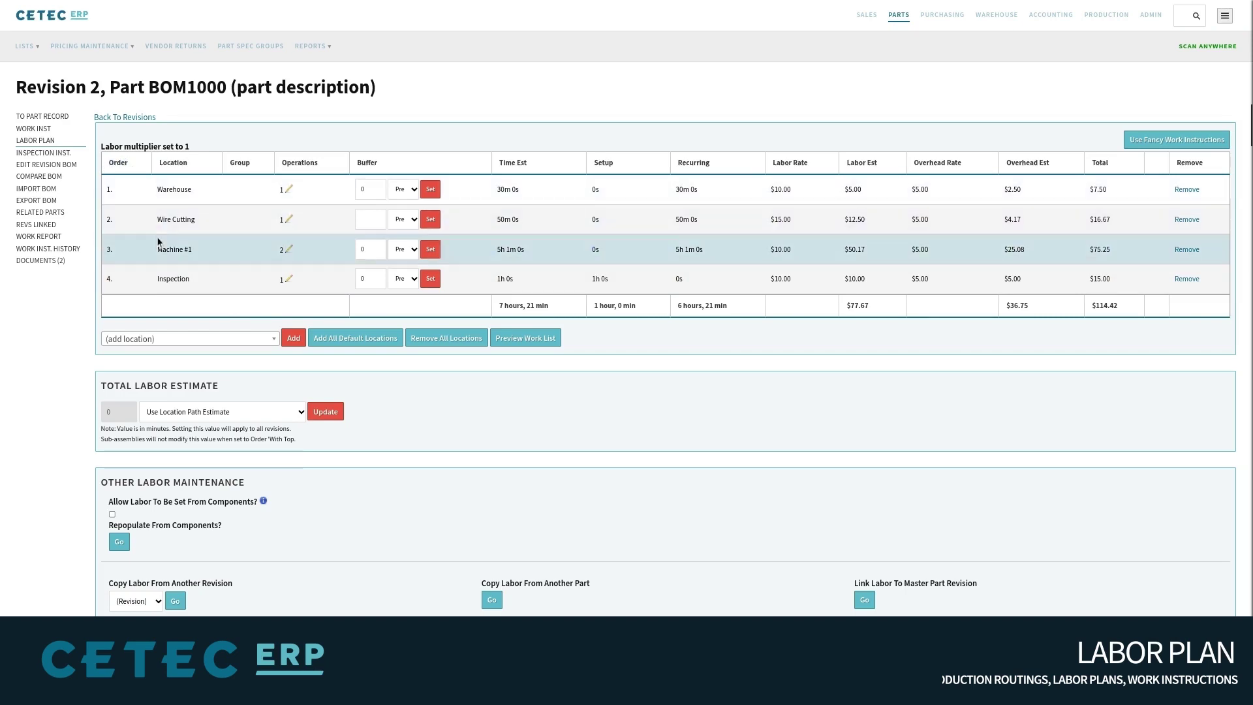
{"action": "left_click", "coordinate": [180, 339]}
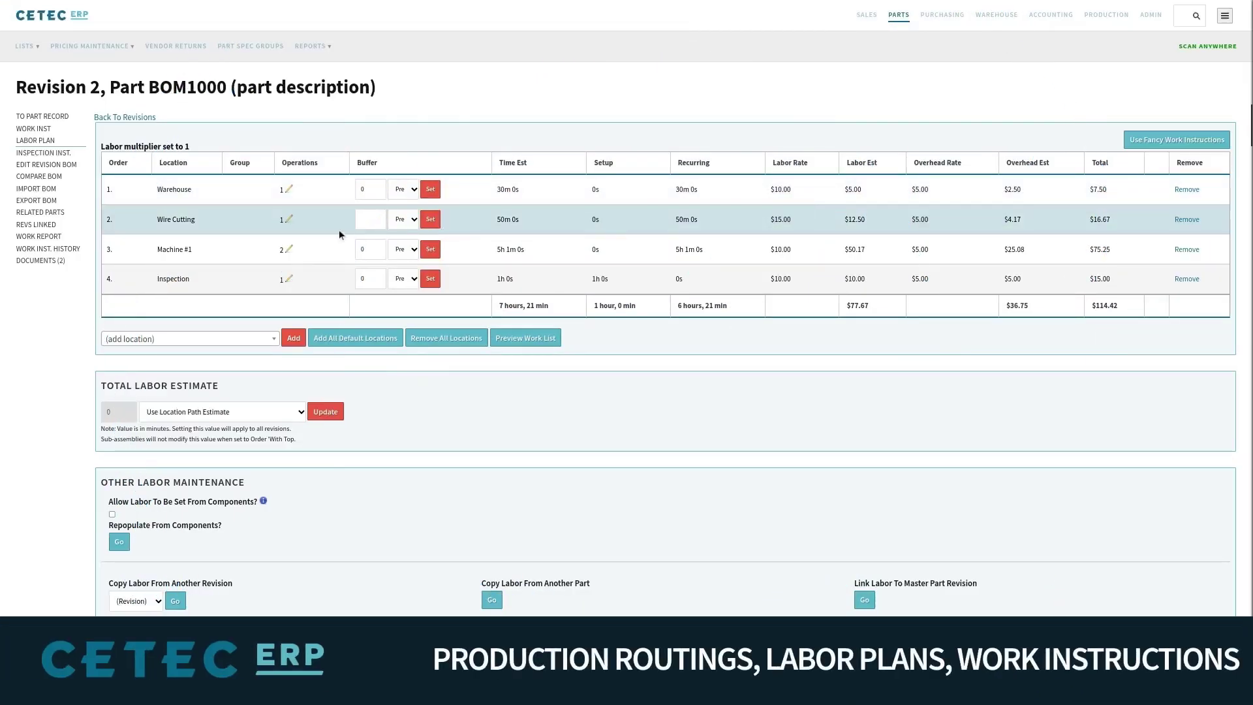
Show the Machine #1 and Wire Cutting operations, leaving Cut Wire's setup at No
{"action": "left_click", "coordinate": [288, 250]}
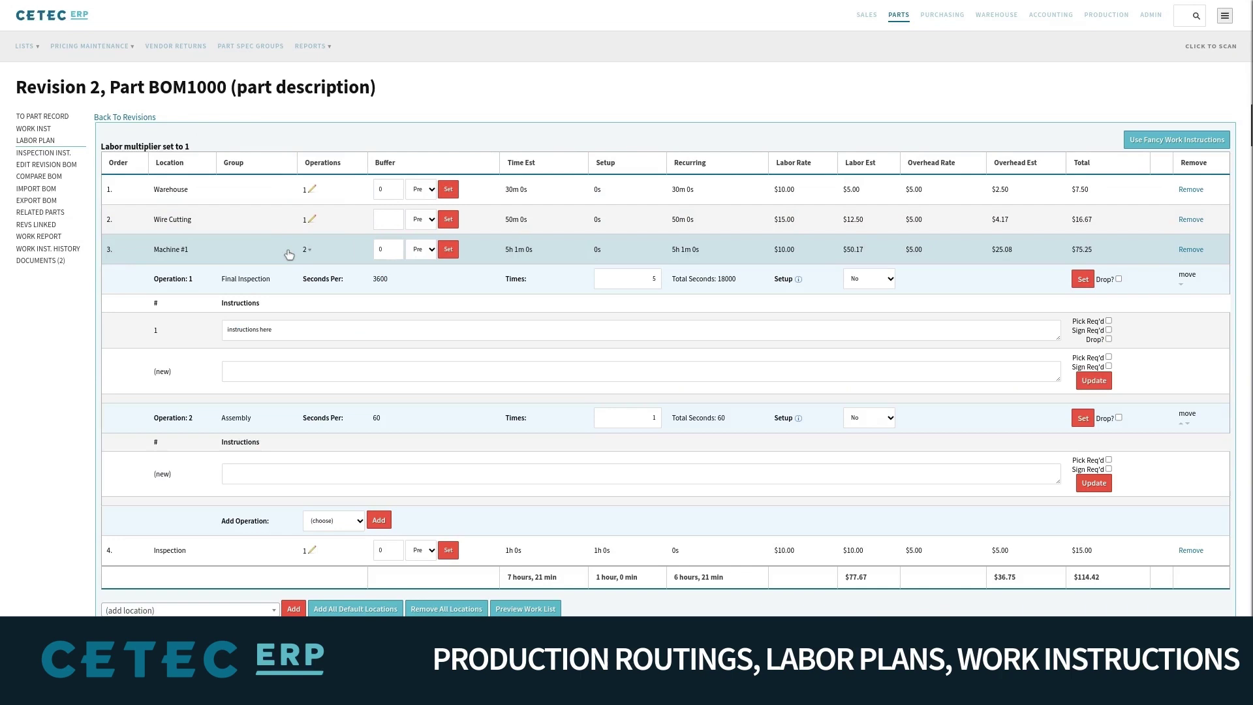
{"action": "left_click", "coordinate": [311, 222]}
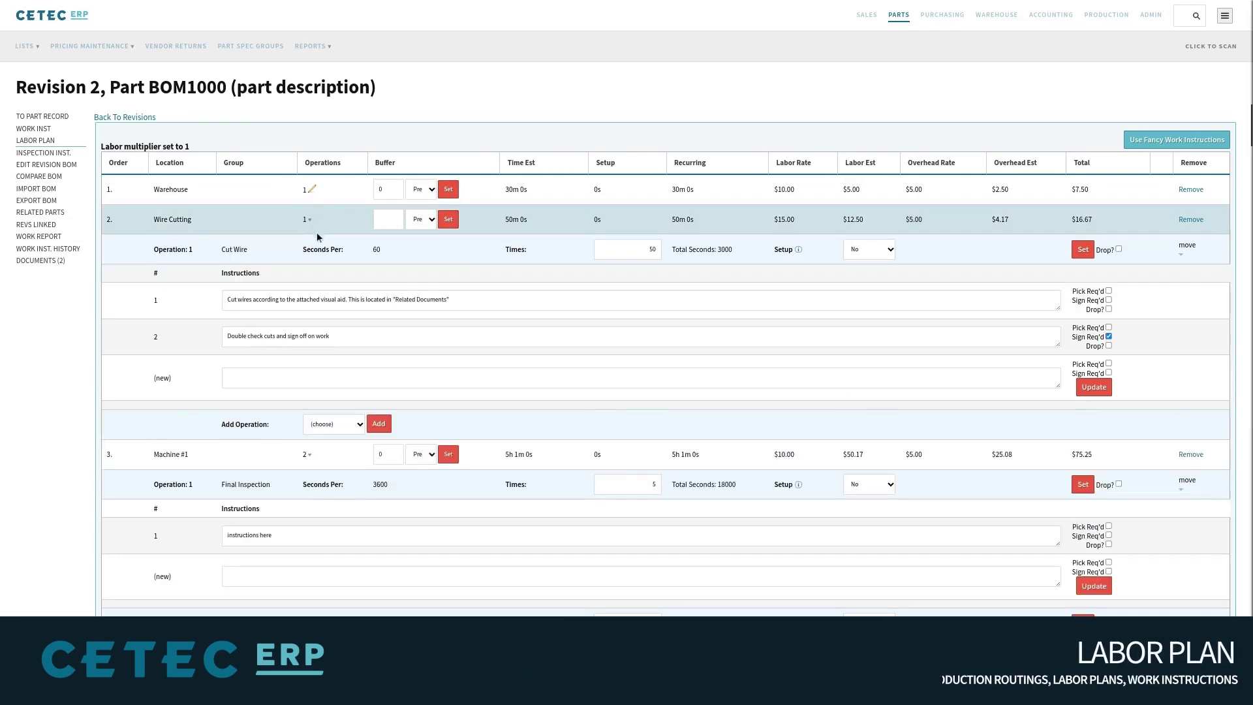
{"action": "left_click", "coordinate": [880, 251]}
{"action": "left_click", "coordinate": [879, 251]}
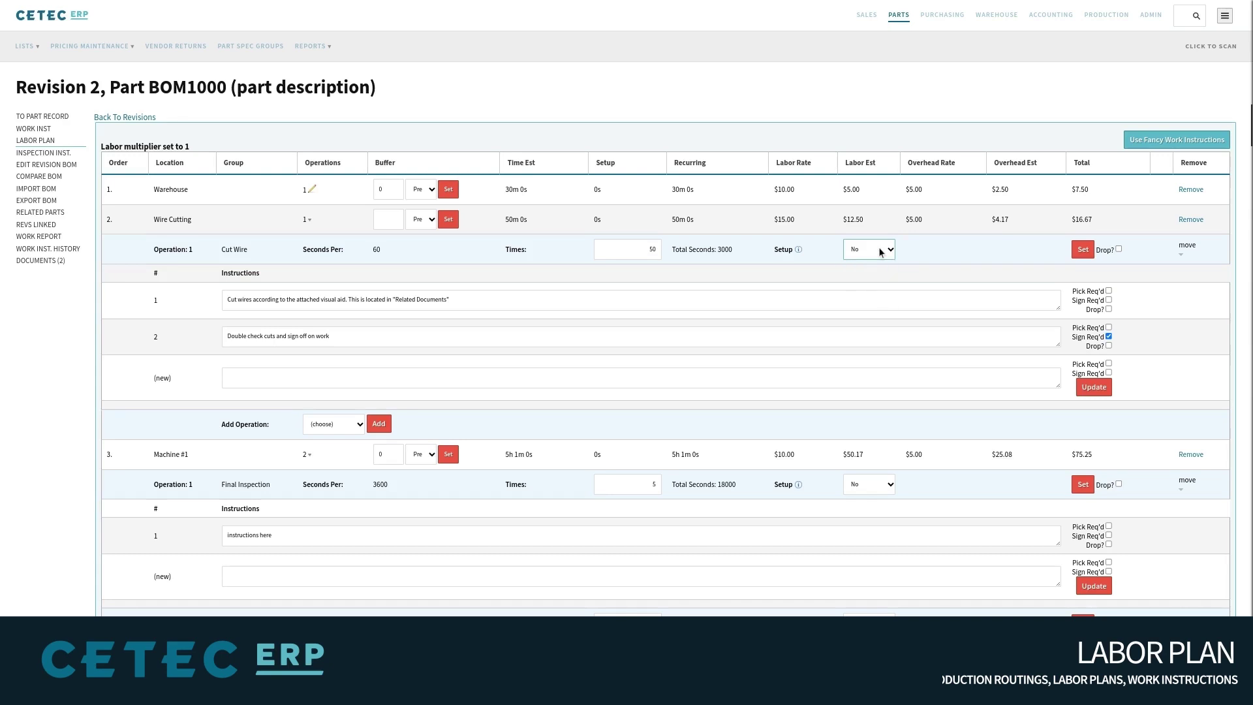
{"action": "scroll", "coordinate": [539, 324], "scroll_direction": "down", "scroll_amount": 1}
{"action": "scroll", "coordinate": [539, 322], "scroll_direction": "down", "scroll_amount": 1}
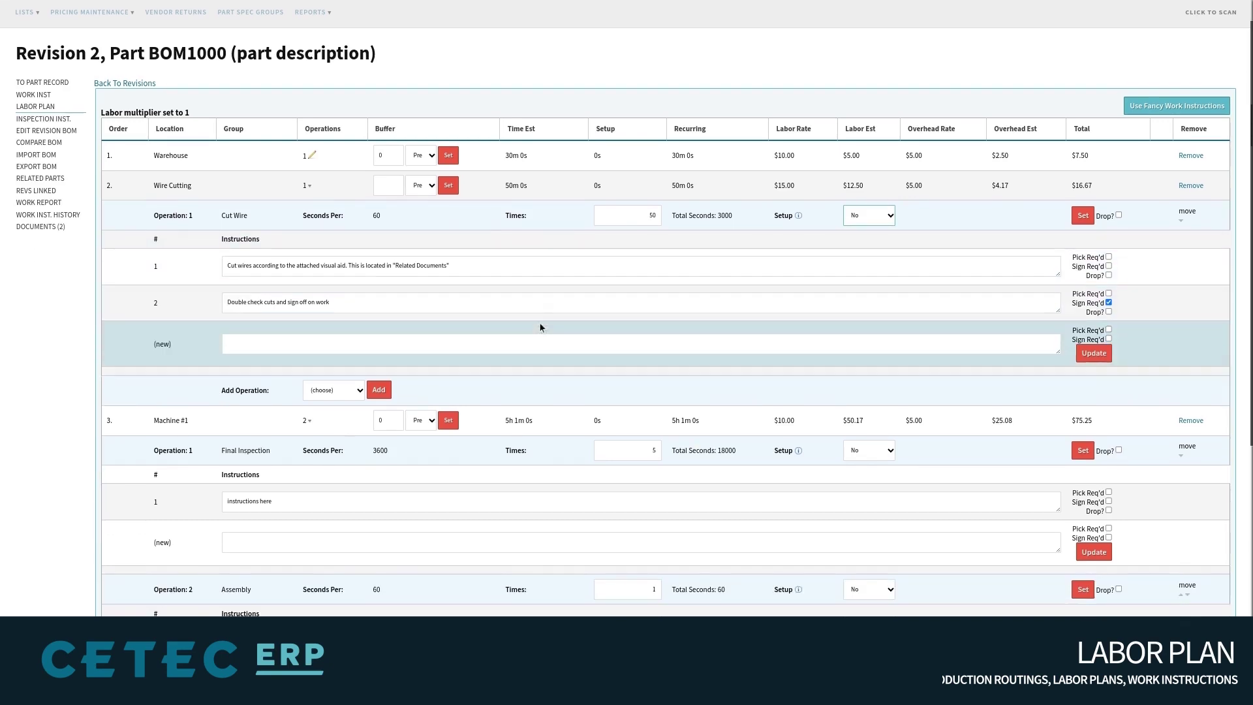
Browse Wire Cutting's addable operations without adding one and point out pick and sign-off requirements
{"action": "left_click", "coordinate": [354, 406]}
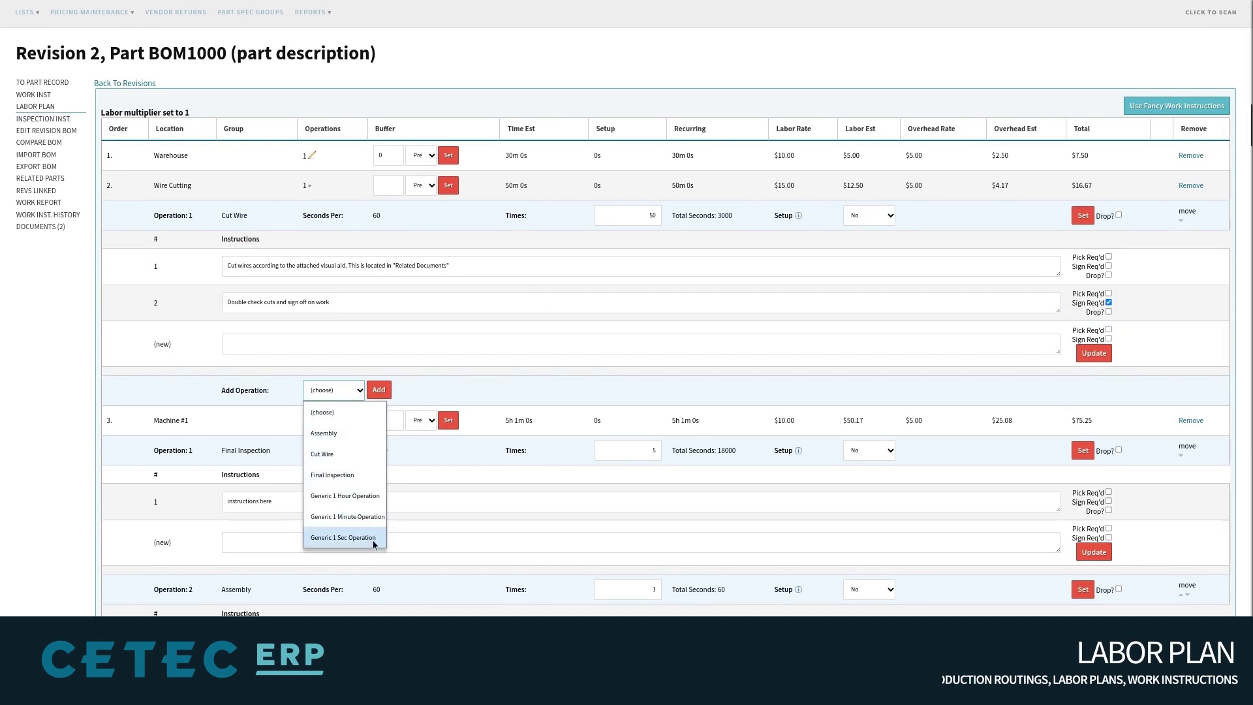
{"action": "left_click", "coordinate": [335, 391]}
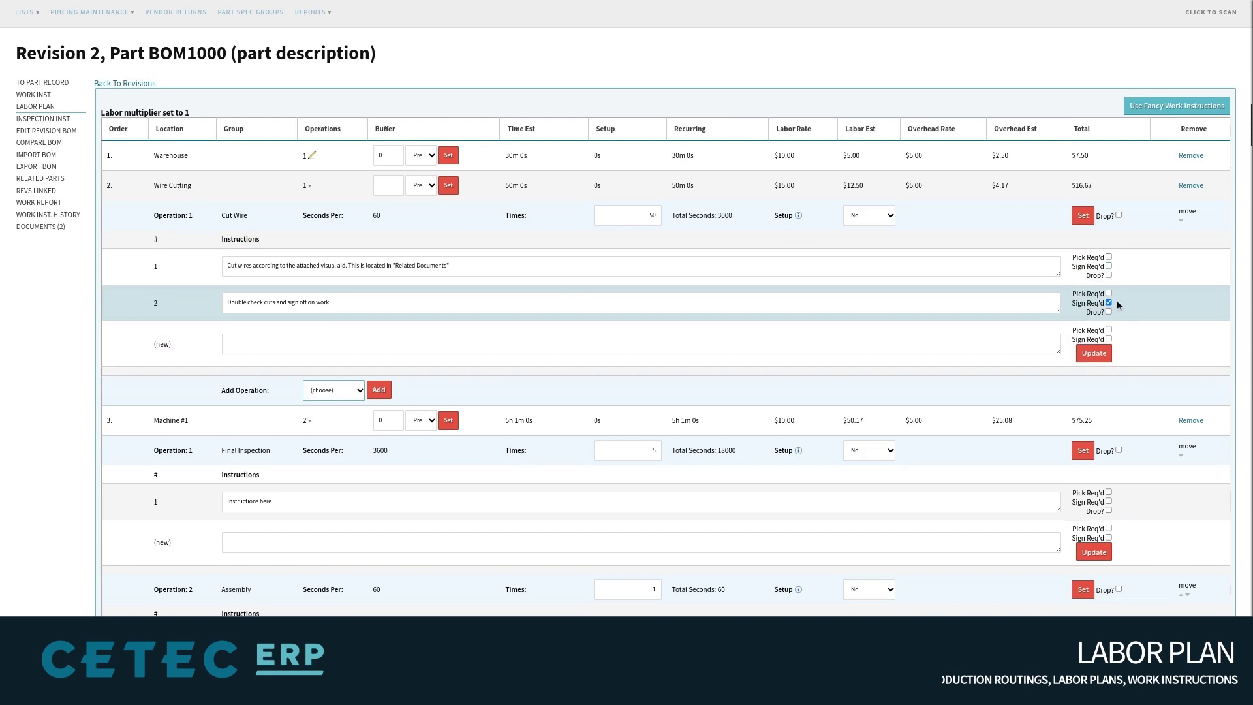
{"action": "left_click_drag", "start_coordinate": [1077, 303], "coordinate": [1089, 298]}
{"action": "left_click", "coordinate": [1133, 304]}
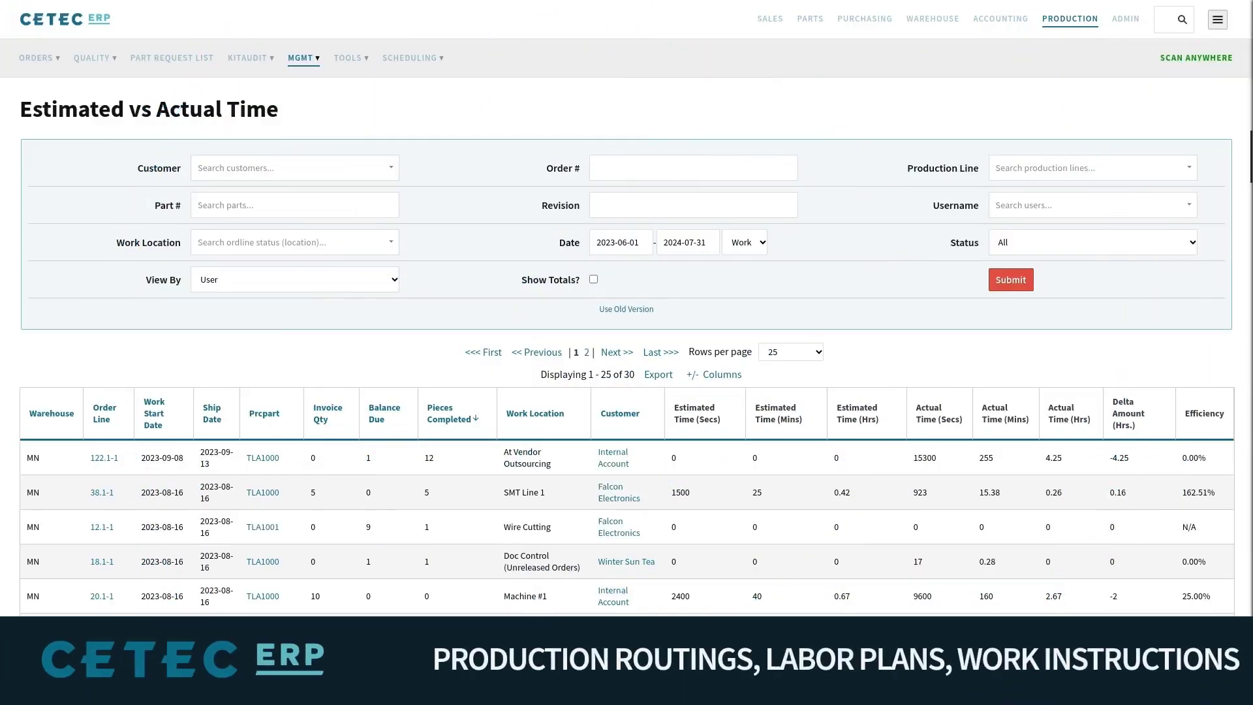
Scroll through the Estimated vs Actual Time report and BOM1000 revision 2's labor plan printout
{"action": "scroll", "coordinate": [627, 306], "scroll_direction": "down", "scroll_amount": 1}
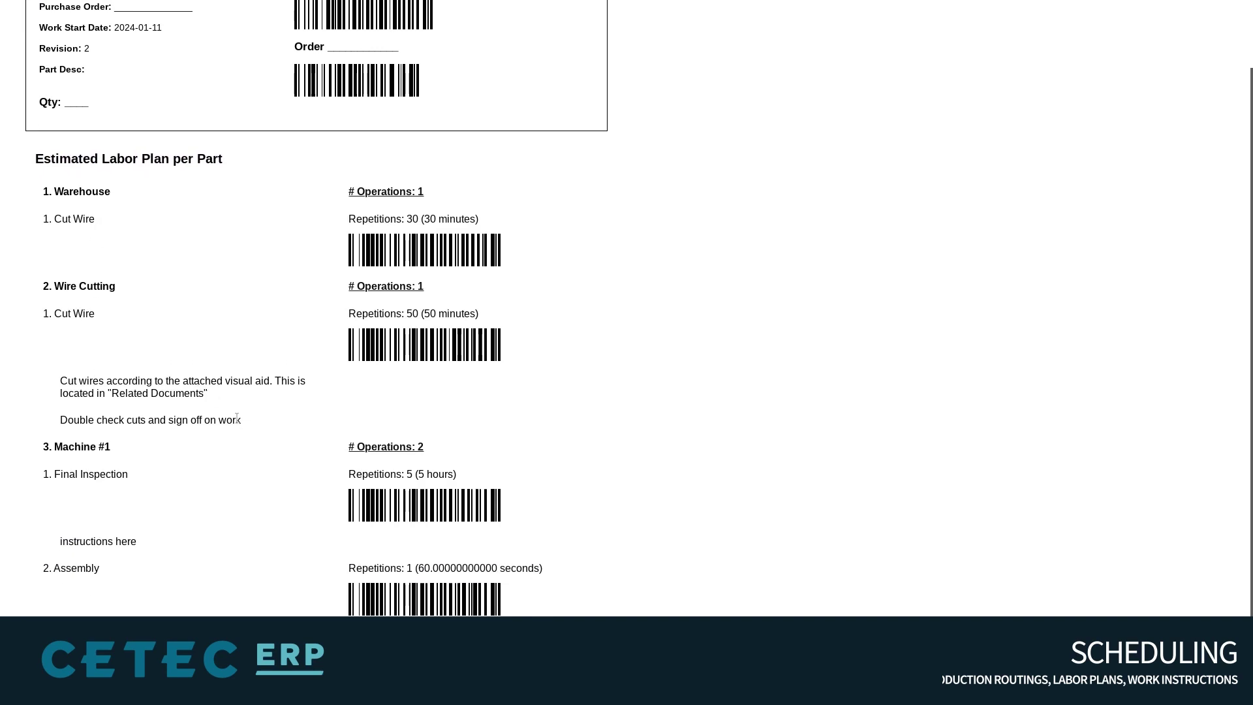
{"action": "scroll", "coordinate": [237, 419], "scroll_direction": "down", "scroll_amount": 1}
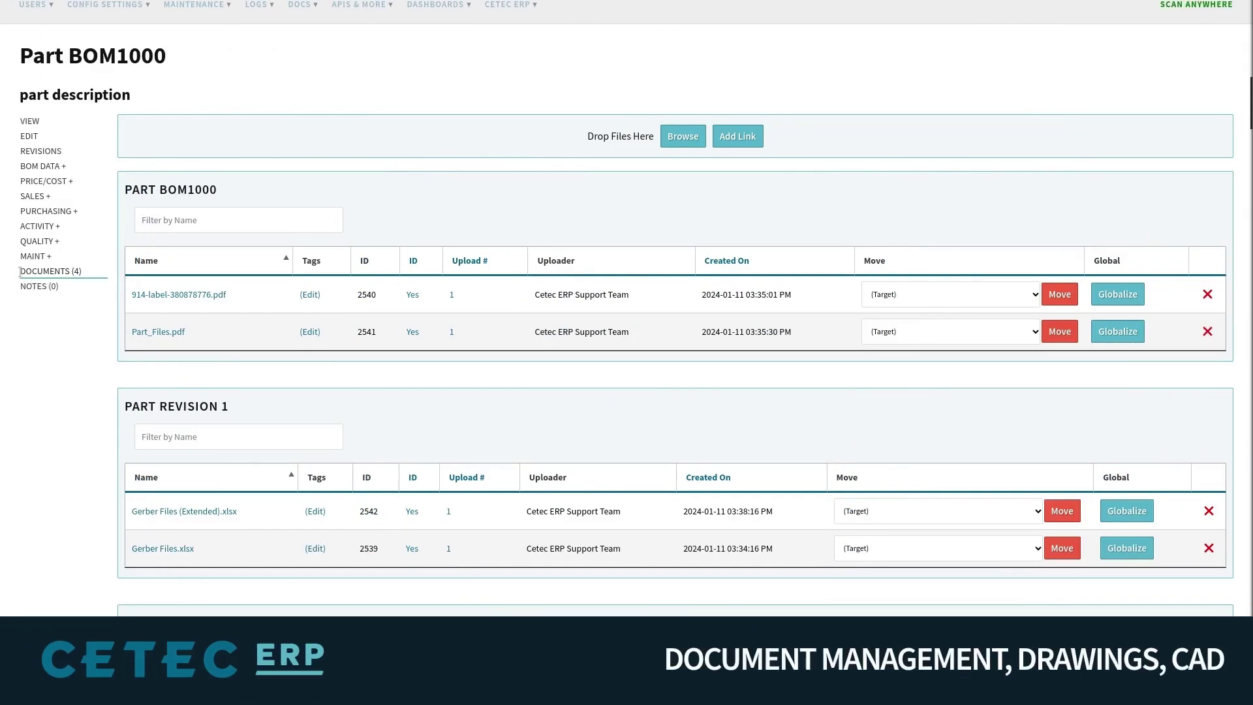
Scroll to BOM1000's Part Revision 2 documents section and highlight its title
{"action": "mouse_move", "coordinate": [20, 271]}
{"action": "left_mouse_down"}
{"action": "mouse_move", "coordinate": [52, 270]}
{"action": "mouse_move", "coordinate": [33, 272]}
{"action": "left_mouse_up"}
{"action": "left_click", "coordinate": [19, 277]}
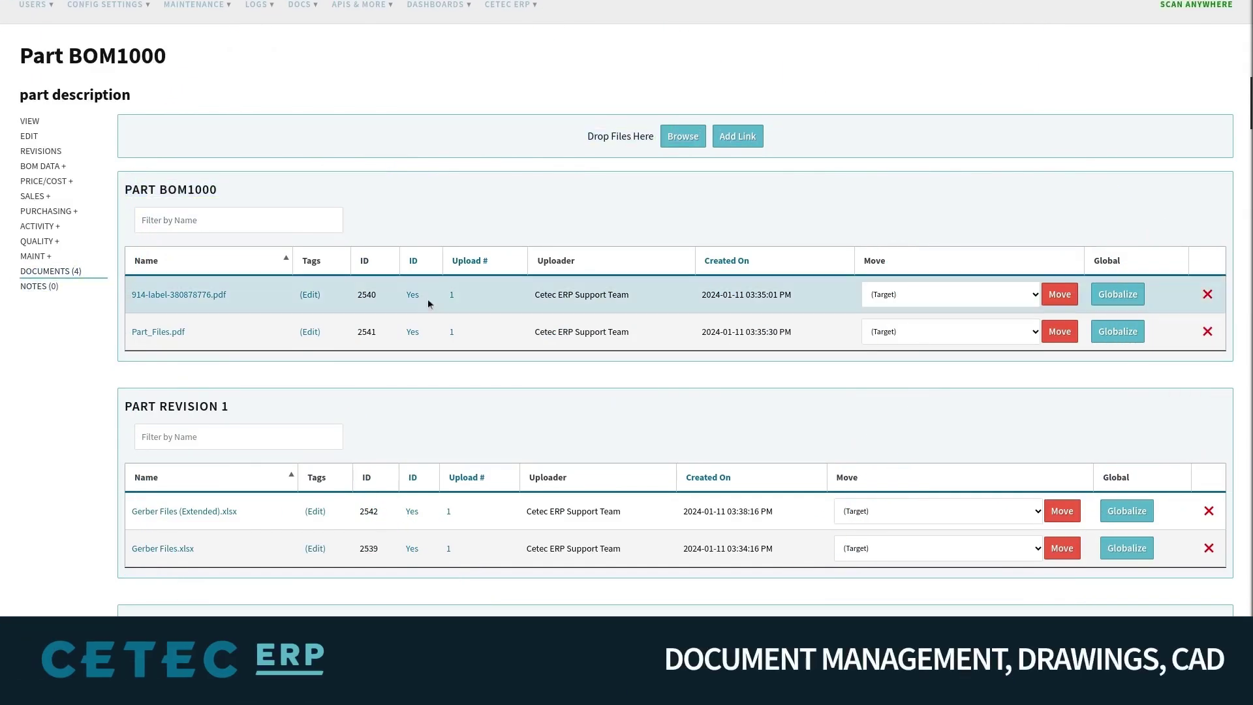
{"action": "scroll", "coordinate": [382, 266], "scroll_direction": "down", "scroll_amount": 2}
{"action": "scroll", "coordinate": [382, 266], "scroll_direction": "down", "scroll_amount": 2}
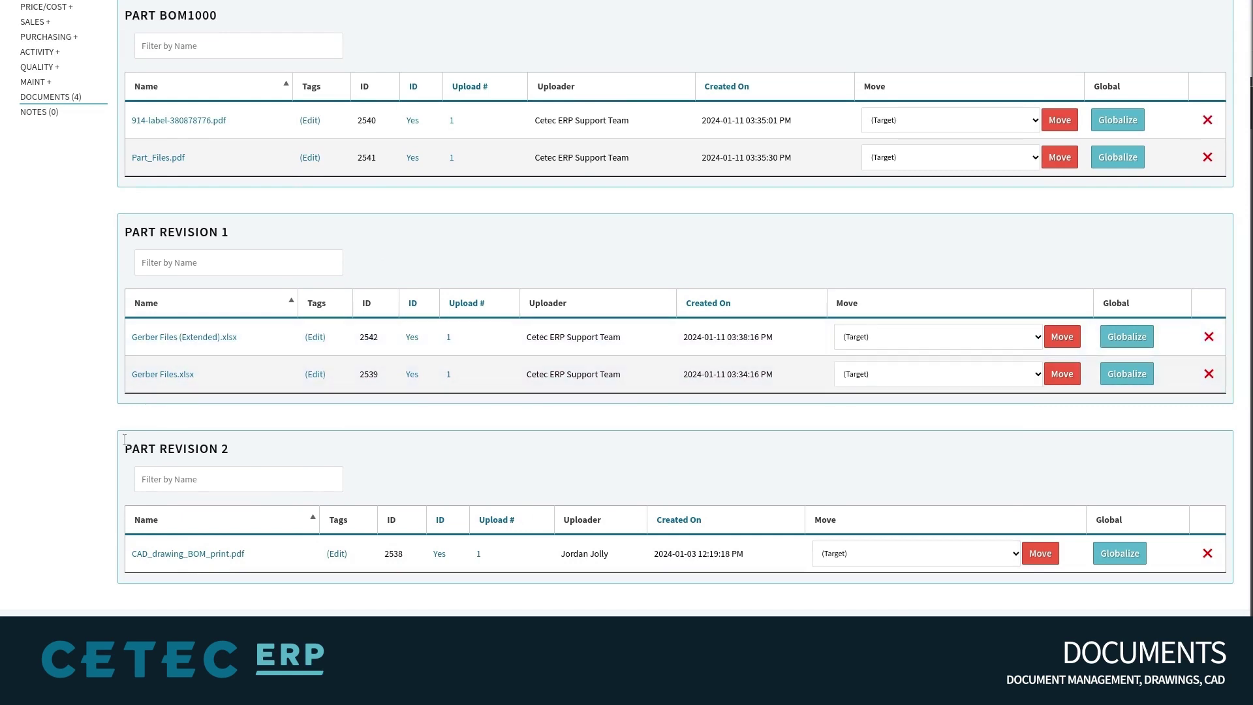
{"action": "left_click_drag", "start_coordinate": [124, 439], "coordinate": [239, 447]}
{"action": "left_click", "coordinate": [233, 230]}
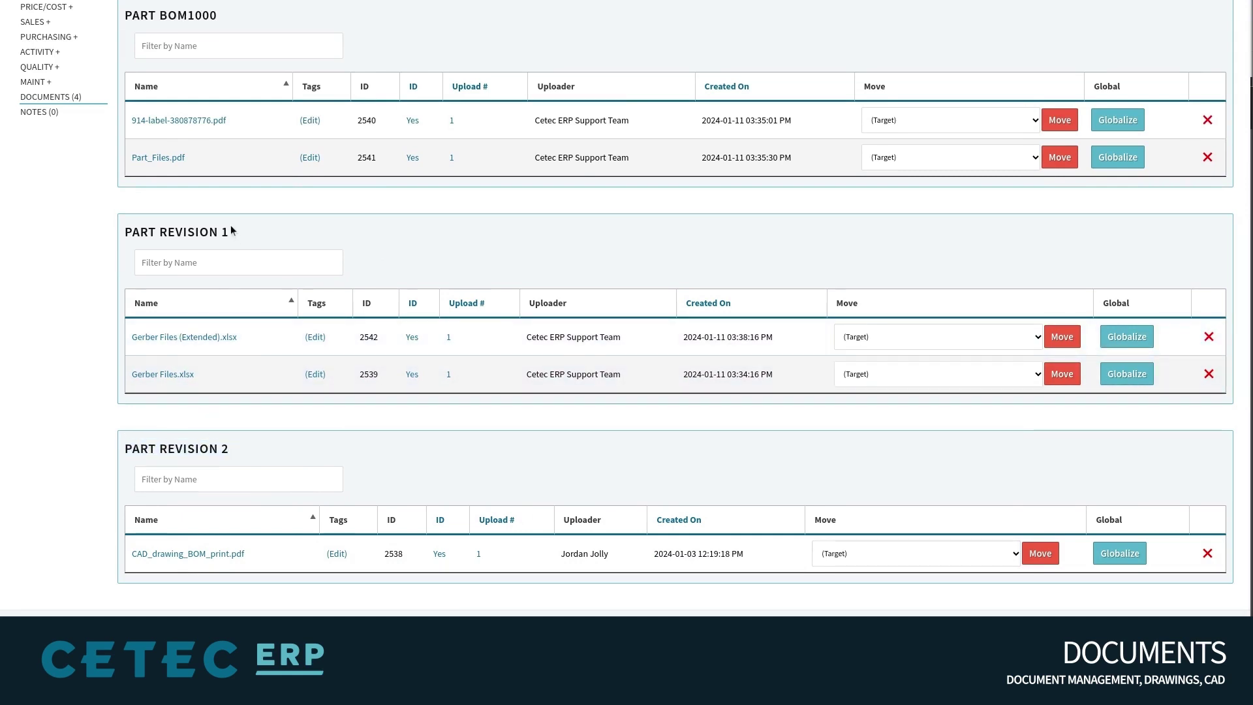
{"action": "left_click_drag", "start_coordinate": [233, 230], "coordinate": [124, 232]}
Highlight the Part BOM1000 documents title and reveal the Add Link URL field
{"action": "scroll", "coordinate": [122, 57], "scroll_direction": "up", "scroll_amount": 1}
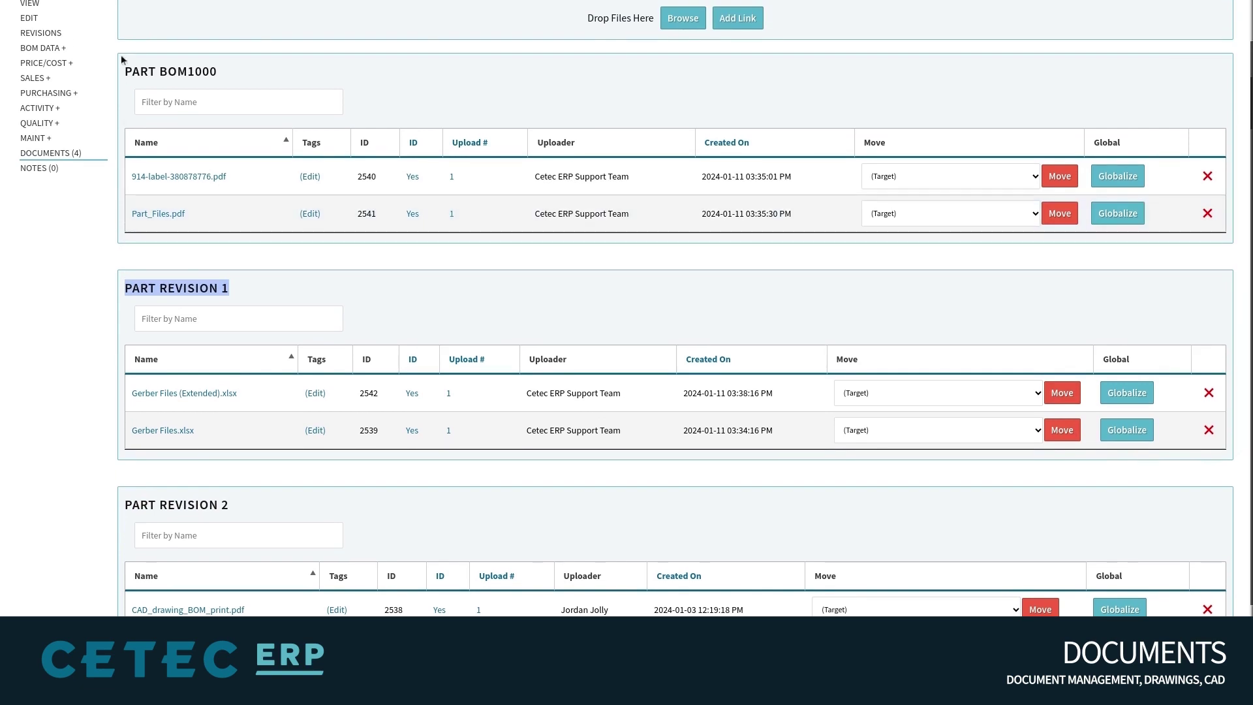
{"action": "left_click_drag", "start_coordinate": [124, 68], "coordinate": [212, 72]}
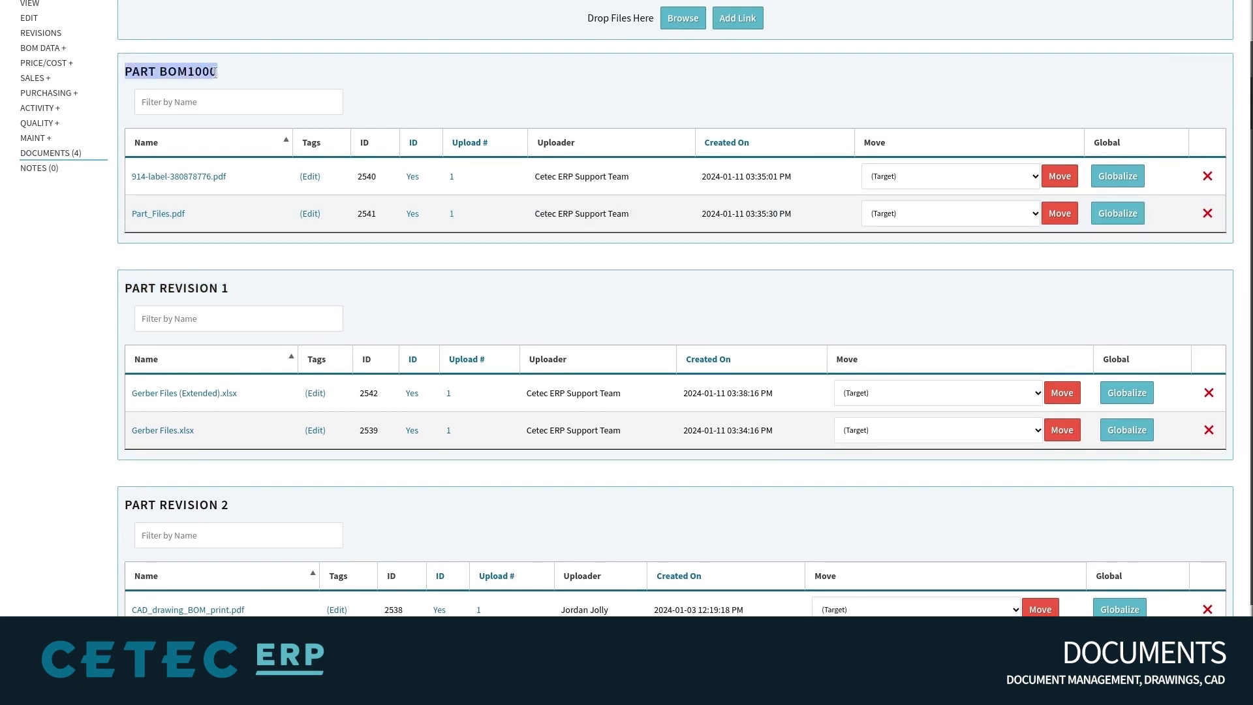
{"action": "left_click", "coordinate": [291, 78]}
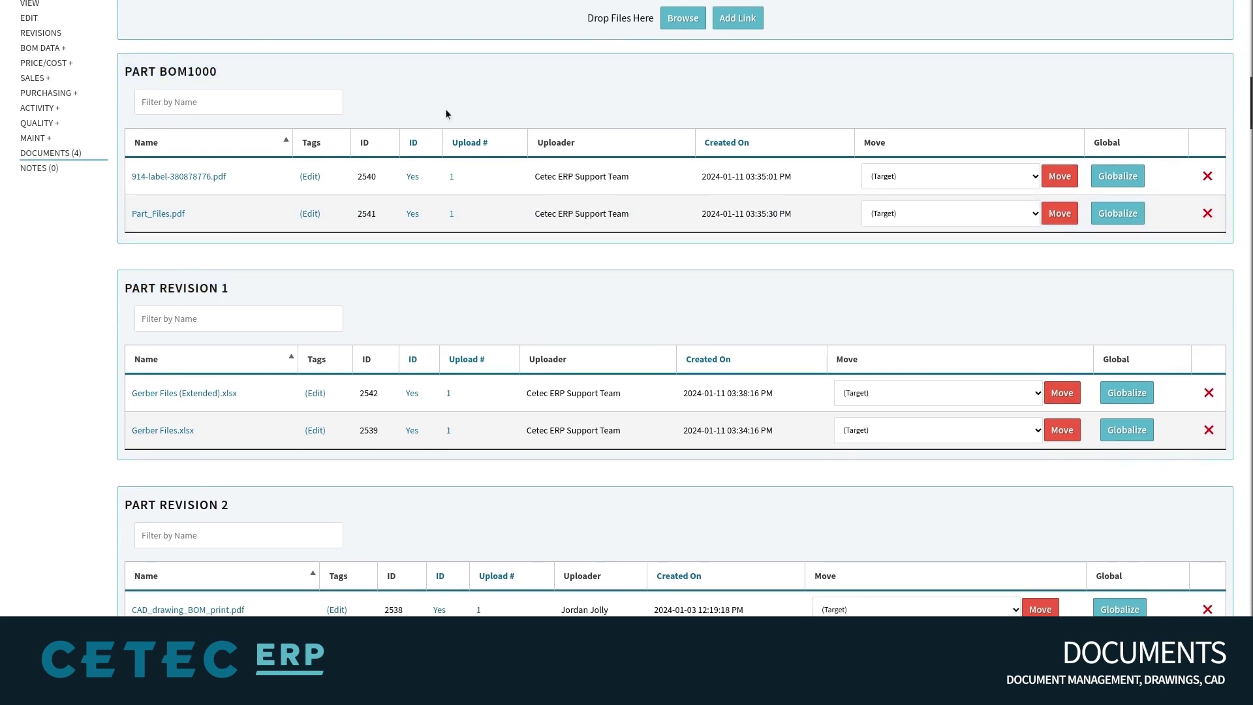
{"action": "scroll", "coordinate": [445, 110], "scroll_direction": "down", "scroll_amount": 1}
{"action": "scroll", "coordinate": [446, 114], "scroll_direction": "up", "scroll_amount": 3}
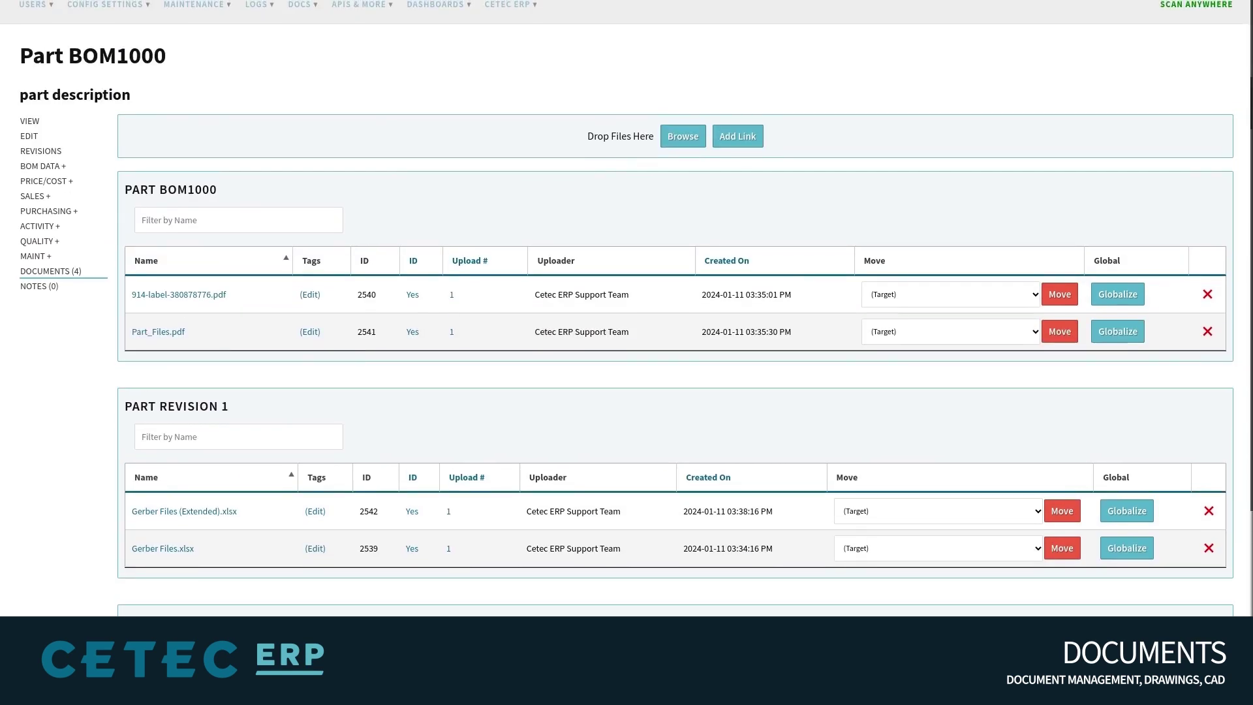
{"action": "left_click", "coordinate": [751, 139]}
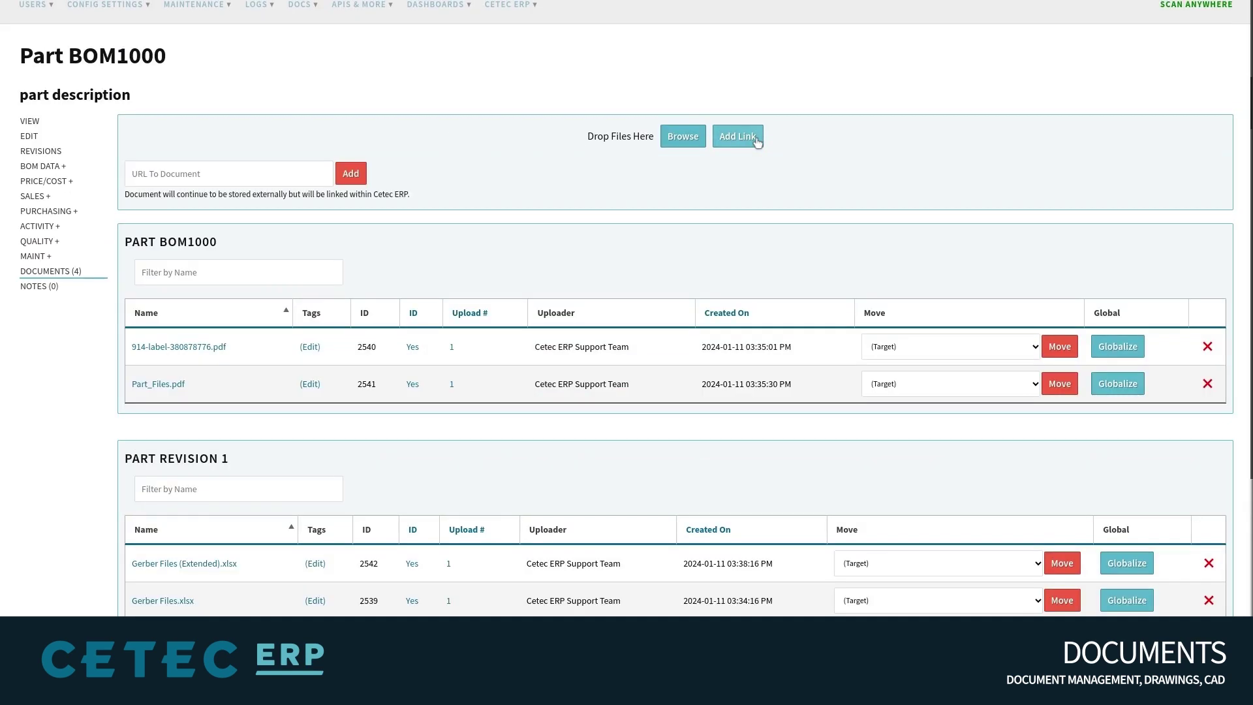
{"action": "left_click", "coordinate": [229, 173]}
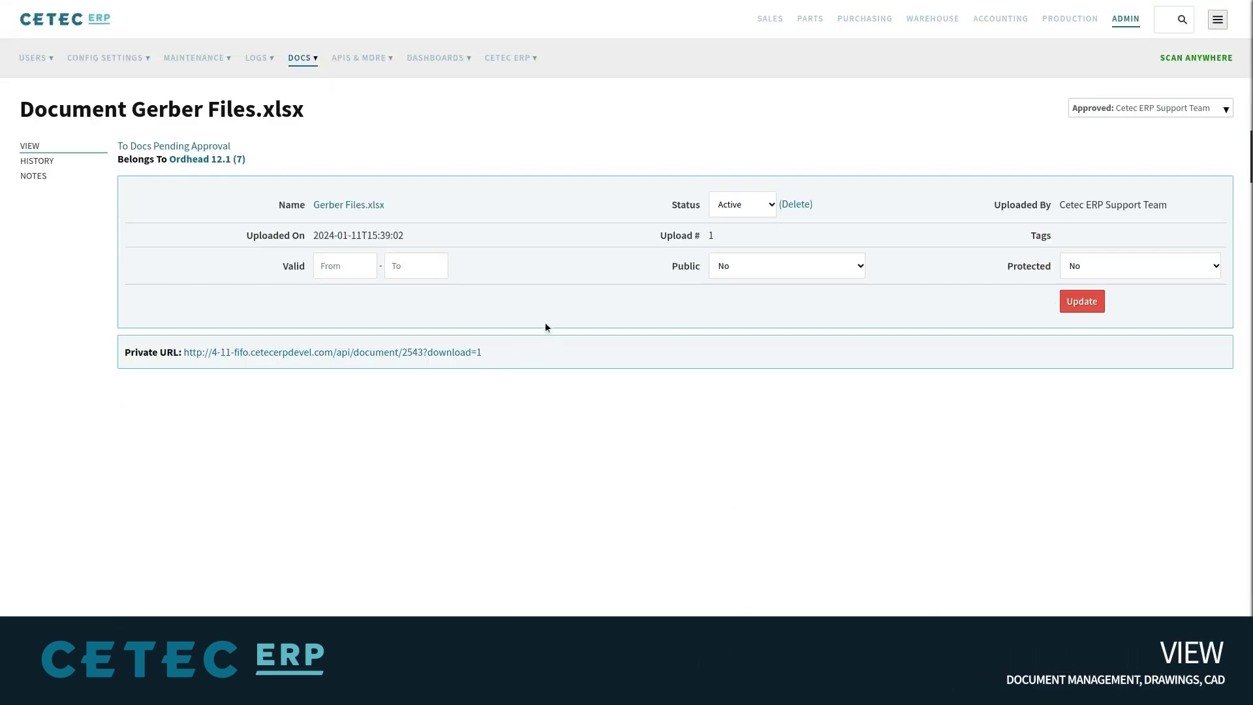
Make Gerber Files.xlsx valid 2024-01-01 to 2024-12-31, public and protected, and save
{"action": "left_click", "coordinate": [342, 268]}
{"action": "left_click", "coordinate": [353, 333]}
{"action": "left_click", "coordinate": [431, 268]}
{"action": "left_click", "coordinate": [491, 294]}
{"action": "left_click", "coordinate": [527, 402]}
{"action": "left_click", "coordinate": [451, 410]}
{"action": "left_click", "coordinate": [842, 264]}
{"action": "left_click", "coordinate": [802, 310]}
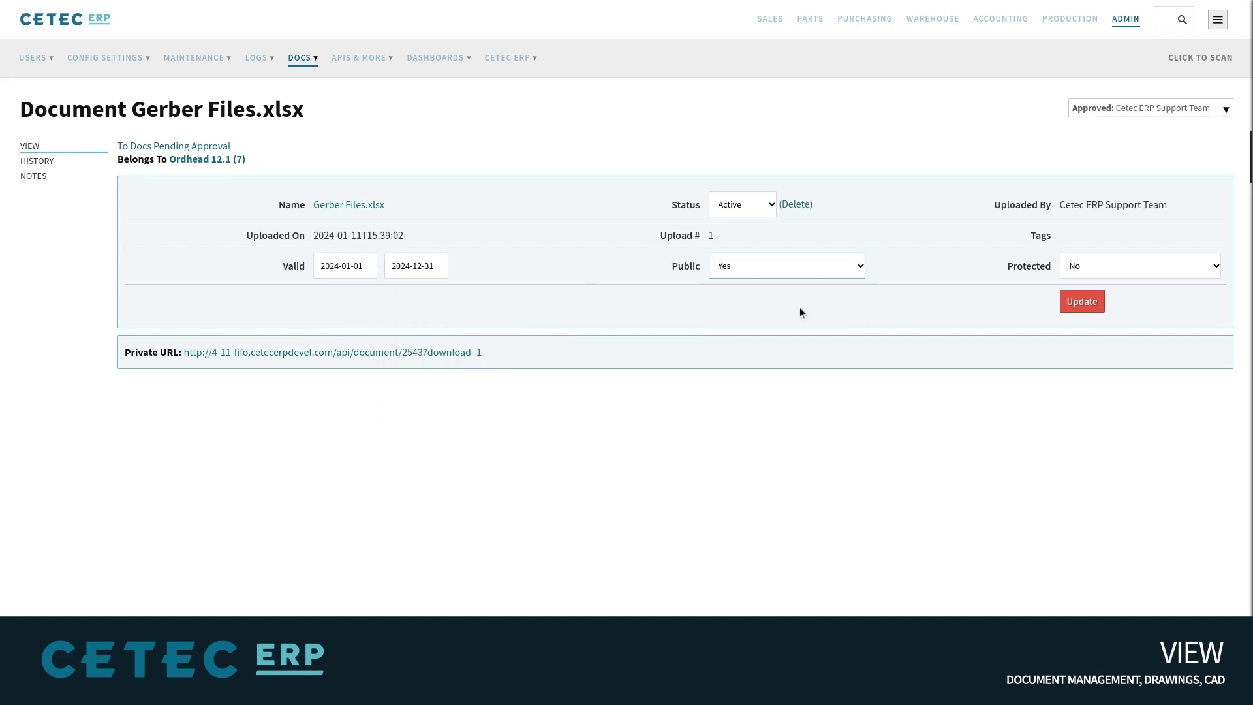
{"action": "left_click", "coordinate": [1079, 265]}
{"action": "left_click", "coordinate": [1079, 312]}
{"action": "left_click", "coordinate": [1073, 313]}
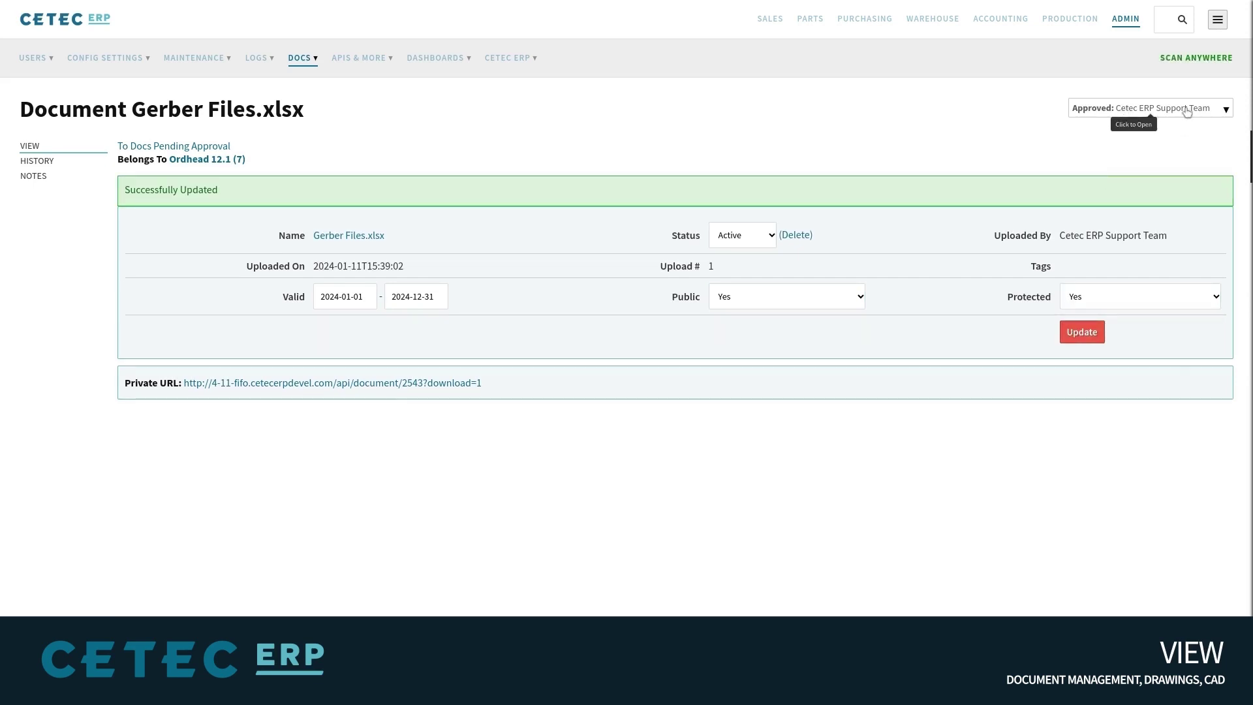
Reassign the document keeping it approved, then save it as not public
{"action": "left_click", "coordinate": [1125, 118]}
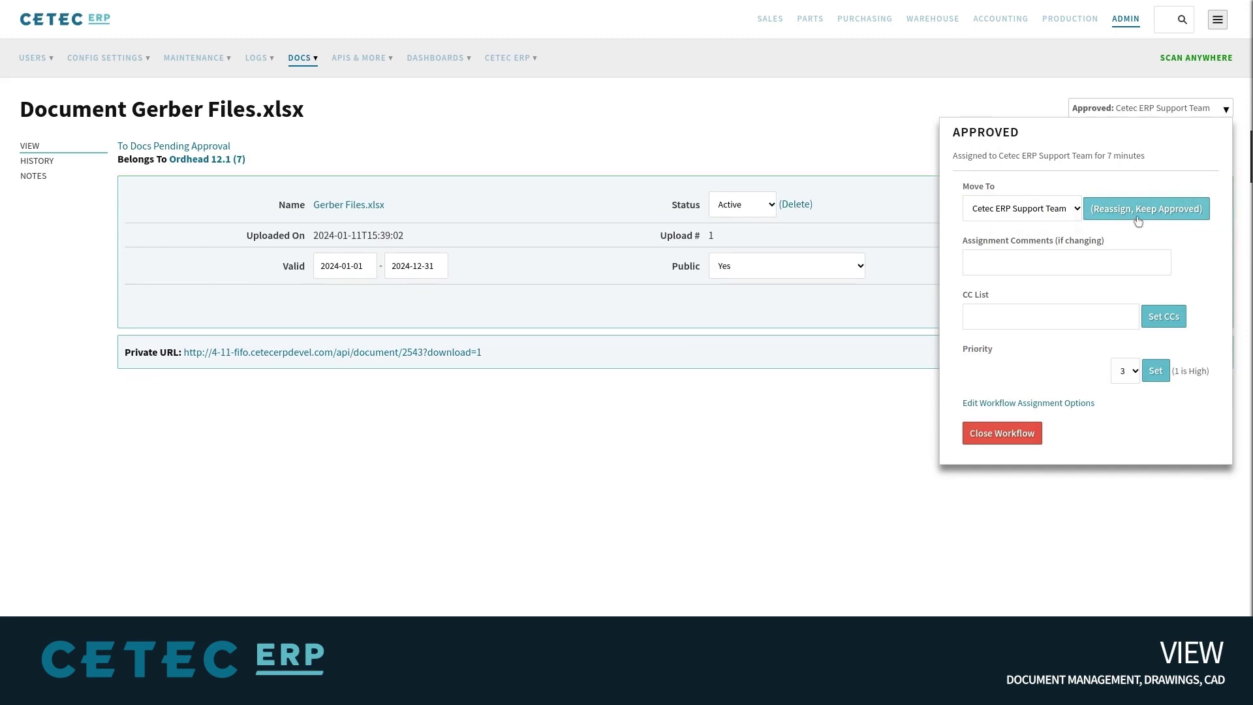
{"action": "left_click", "coordinate": [1139, 209]}
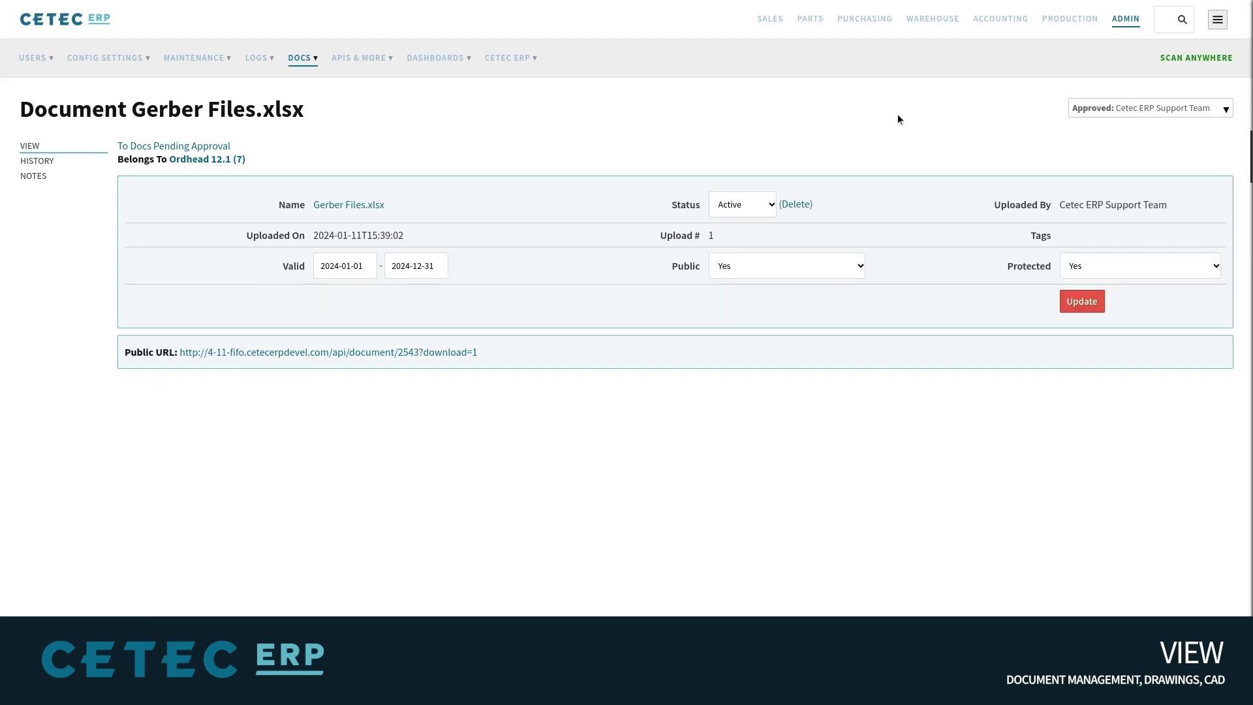
{"action": "left_click", "coordinate": [737, 272]}
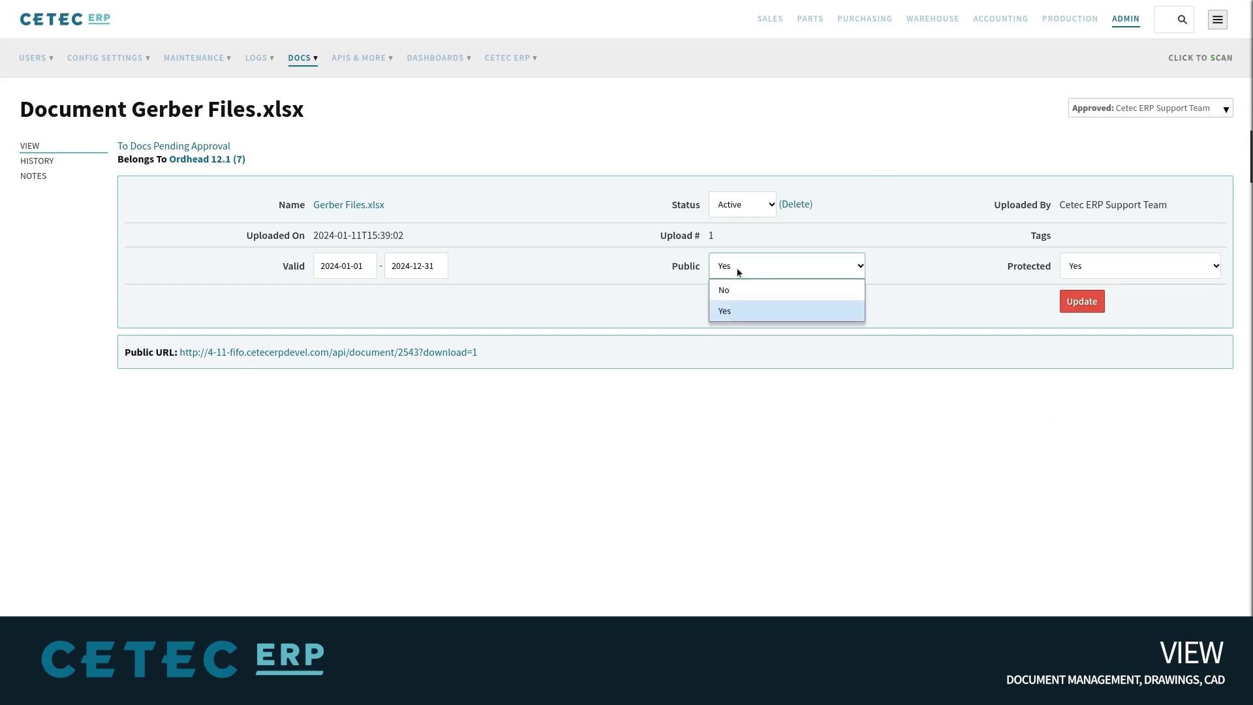
{"action": "key", "text": "Escape"}
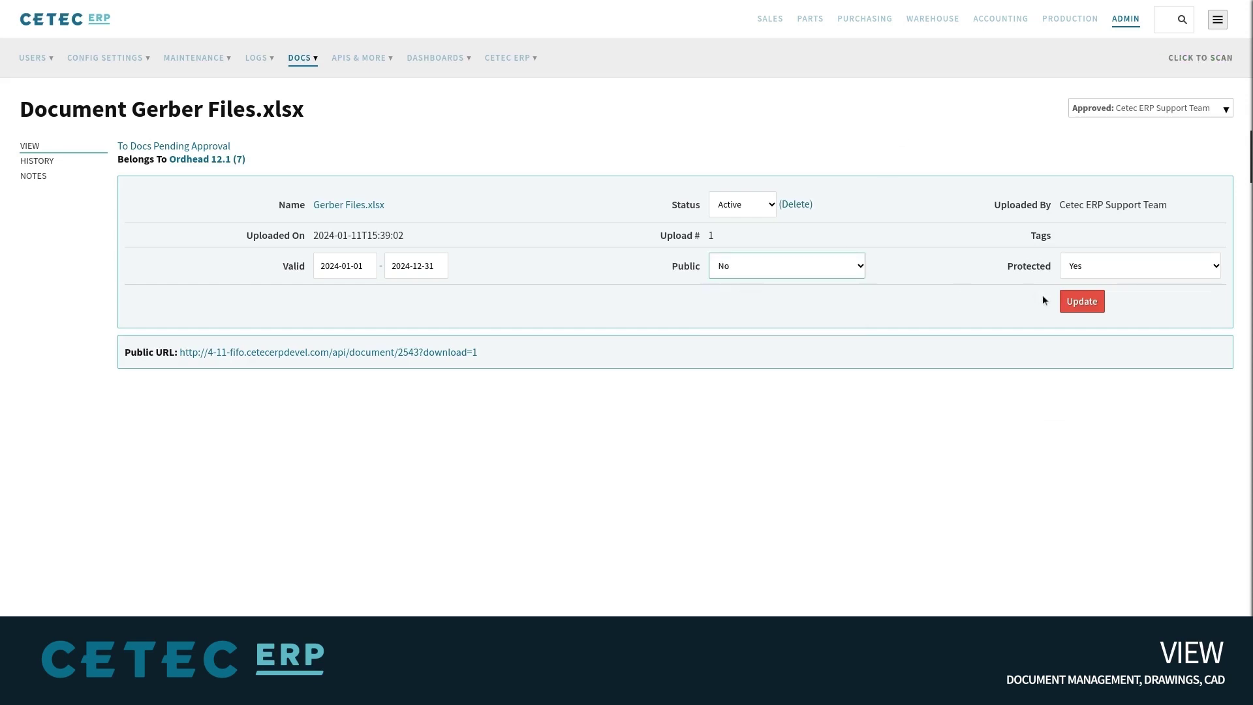
{"action": "left_click", "coordinate": [1076, 300]}
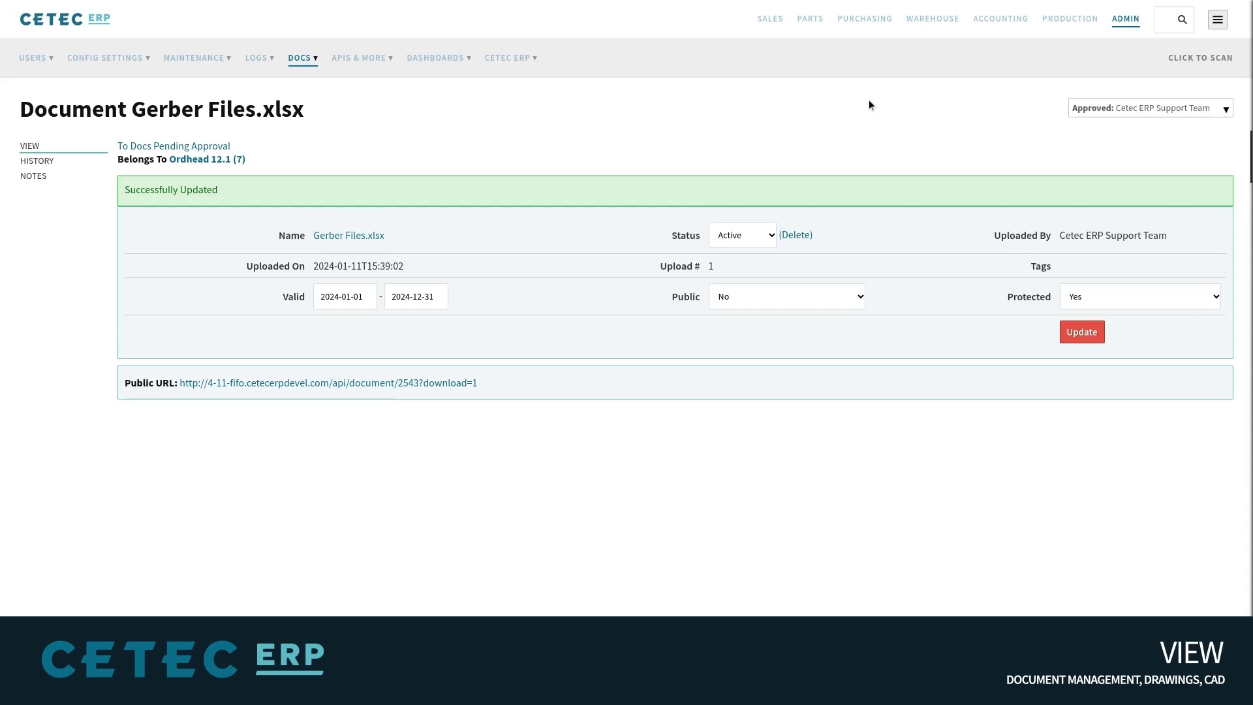
{"action": "key", "text": "F11"}
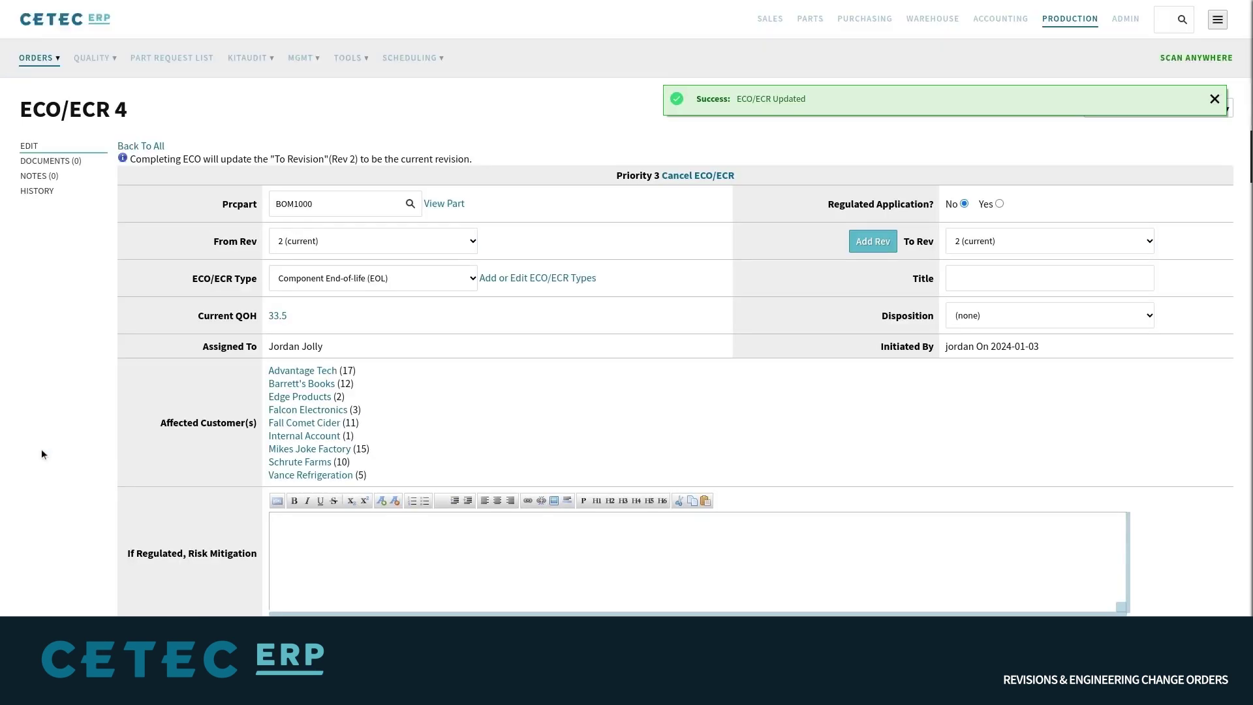
Highlight the ECO/ECR 4 heading and dismiss the ECO/ECR updated notice
{"action": "left_click_drag", "start_coordinate": [137, 115], "coordinate": [17, 119]}
{"action": "left_click", "coordinate": [260, 99]}
{"action": "scroll", "coordinate": [688, 245], "scroll_direction": "down", "scroll_amount": 2}
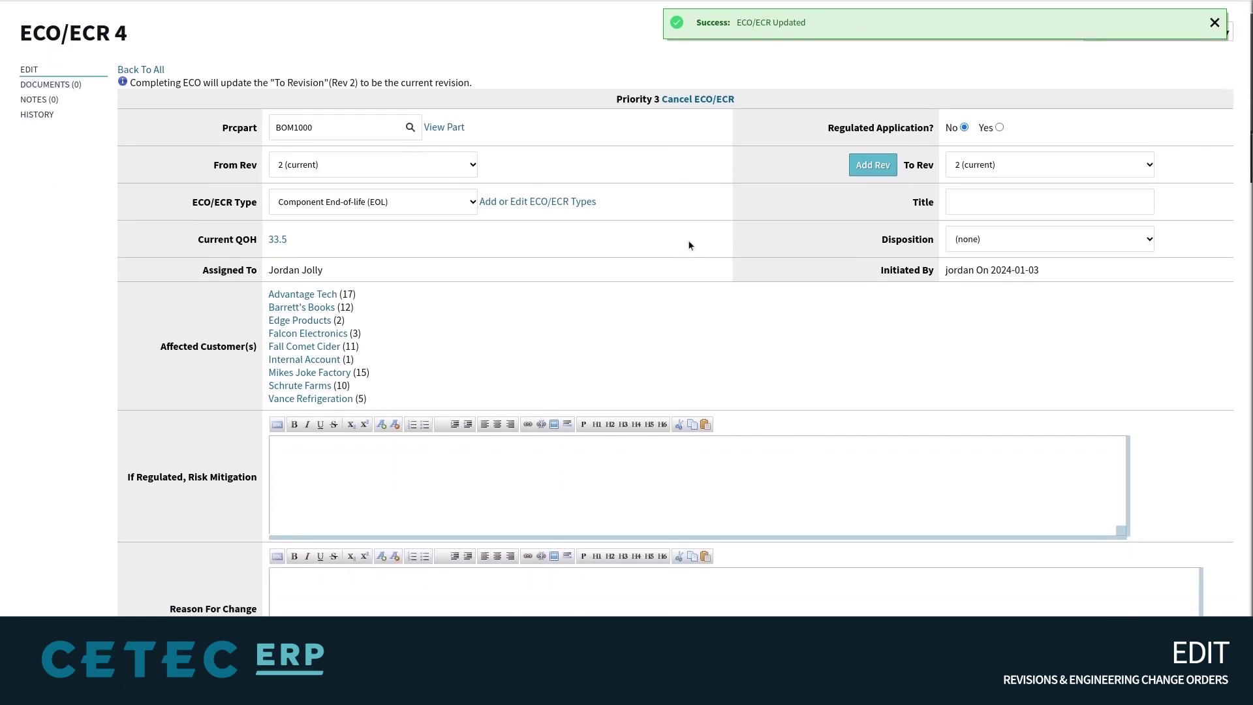
{"action": "scroll", "coordinate": [1208, 105], "scroll_direction": "up", "scroll_amount": 2}
{"action": "left_click", "coordinate": [1211, 102]}
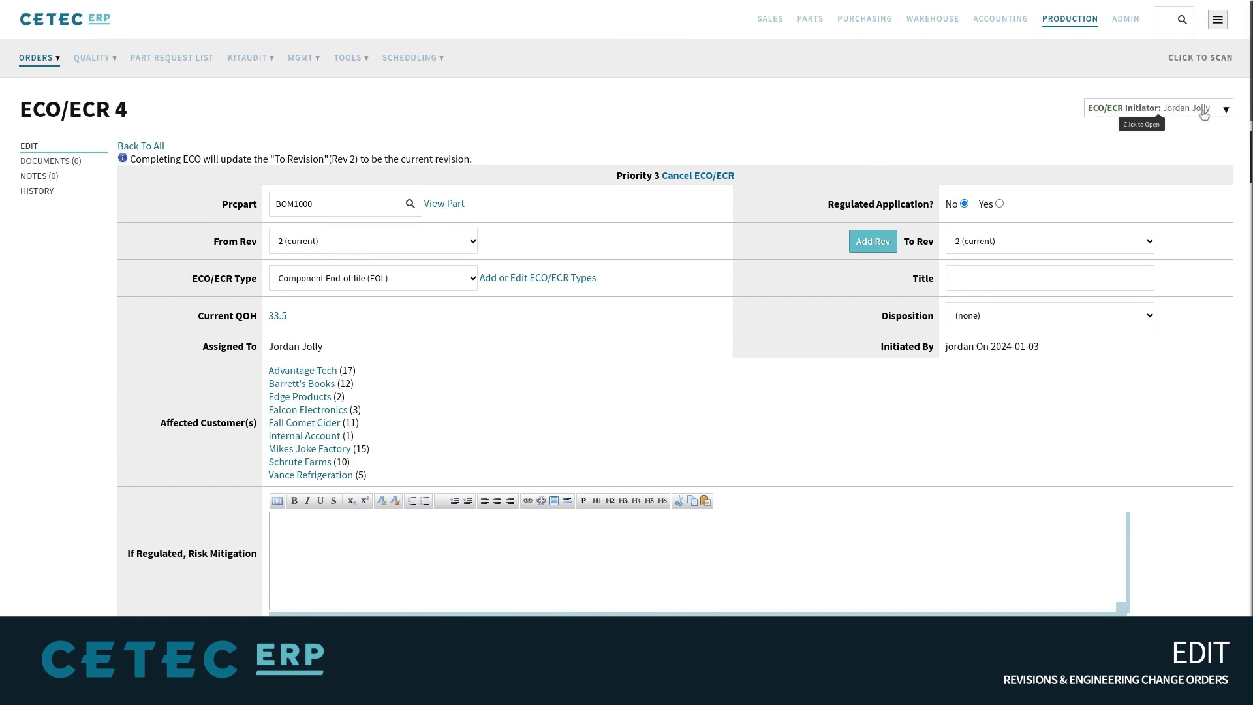
Check the initiator workflow's application engineering handoff users without changes, then scroll down
{"action": "left_click", "coordinate": [1207, 109]}
{"action": "left_click", "coordinate": [1036, 230]}
{"action": "left_click", "coordinate": [1035, 230]}
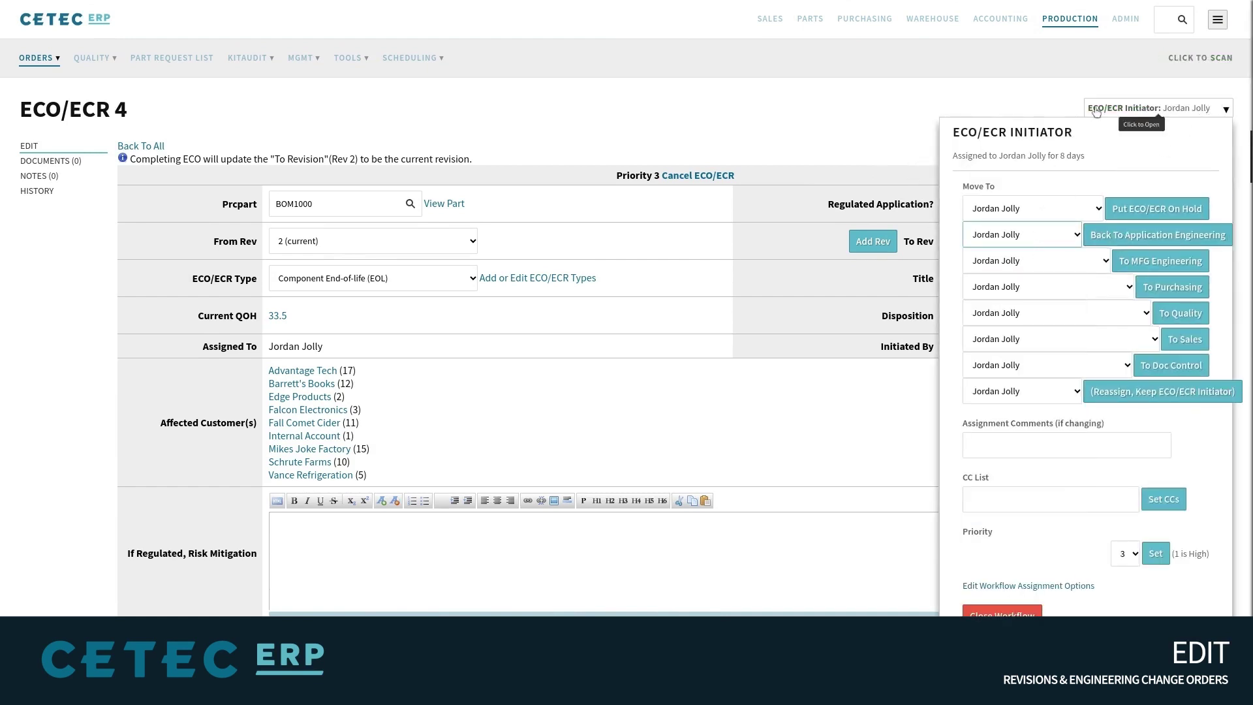
{"action": "left_click", "coordinate": [1129, 109]}
{"action": "scroll", "coordinate": [1020, 166], "scroll_direction": "down", "scroll_amount": 4}
{"action": "scroll", "coordinate": [964, 271], "scroll_direction": "down", "scroll_amount": 9}
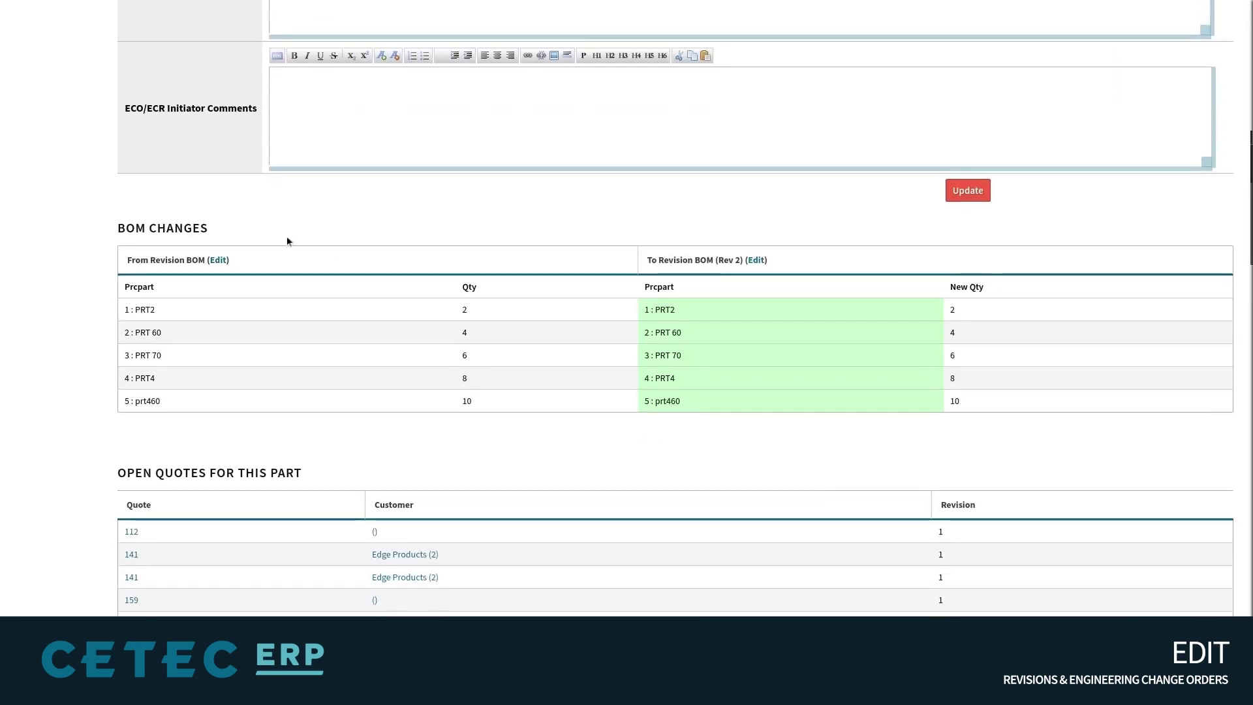
Point out the BOM Changes, Open Quotes and Open Orders For This Part sections
{"action": "left_click_drag", "start_coordinate": [211, 229], "coordinate": [111, 228]}
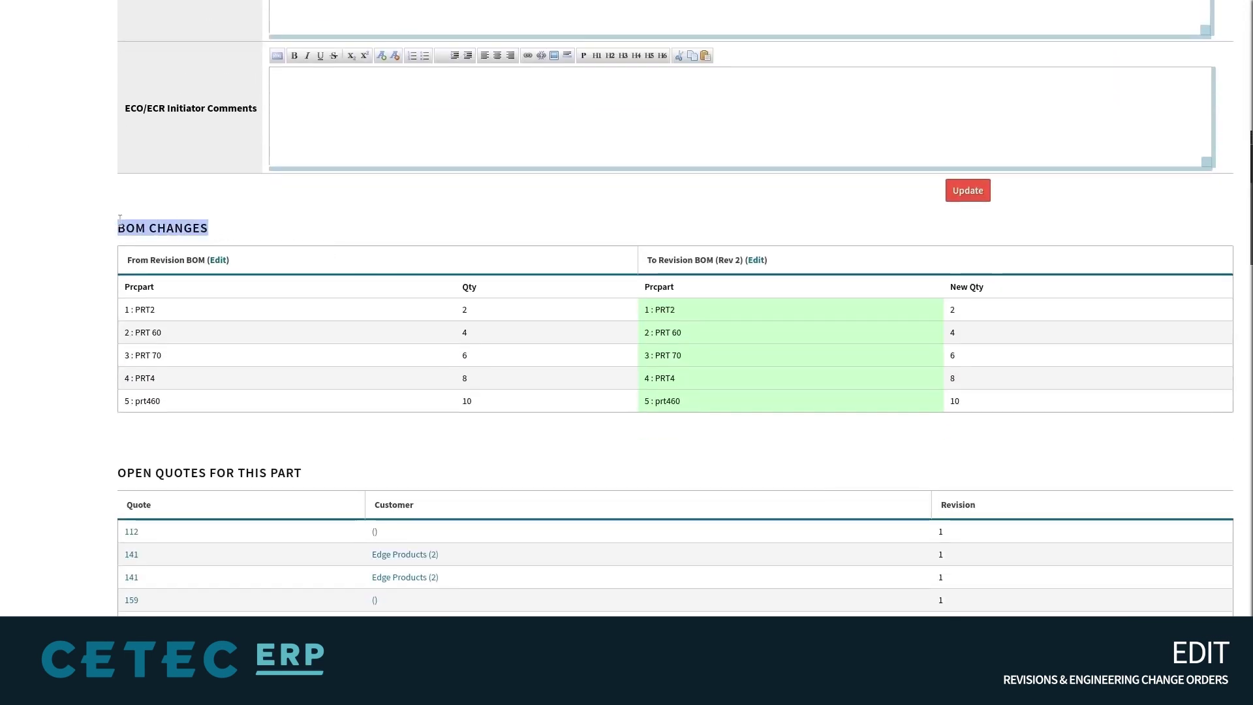
{"action": "left_click", "coordinate": [111, 434]}
{"action": "scroll", "coordinate": [111, 433], "scroll_direction": "down", "scroll_amount": 4}
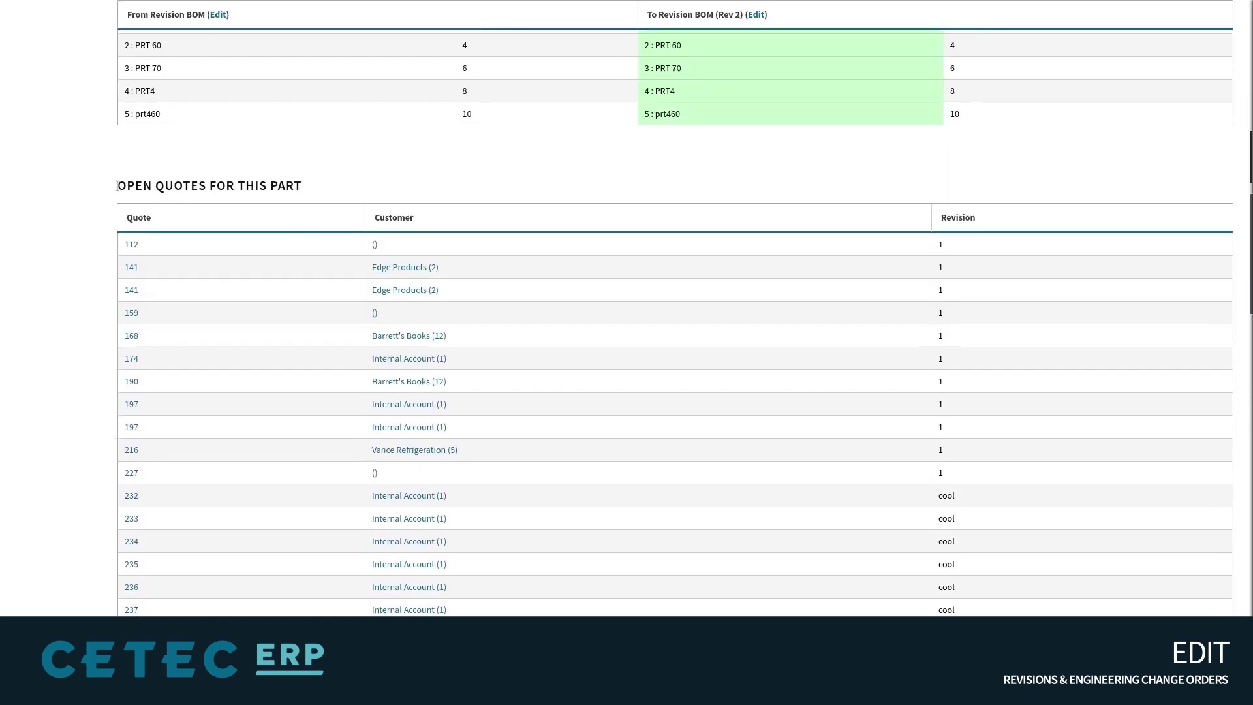
{"action": "left_click_drag", "start_coordinate": [116, 186], "coordinate": [293, 189]}
{"action": "left_click", "coordinate": [308, 189]}
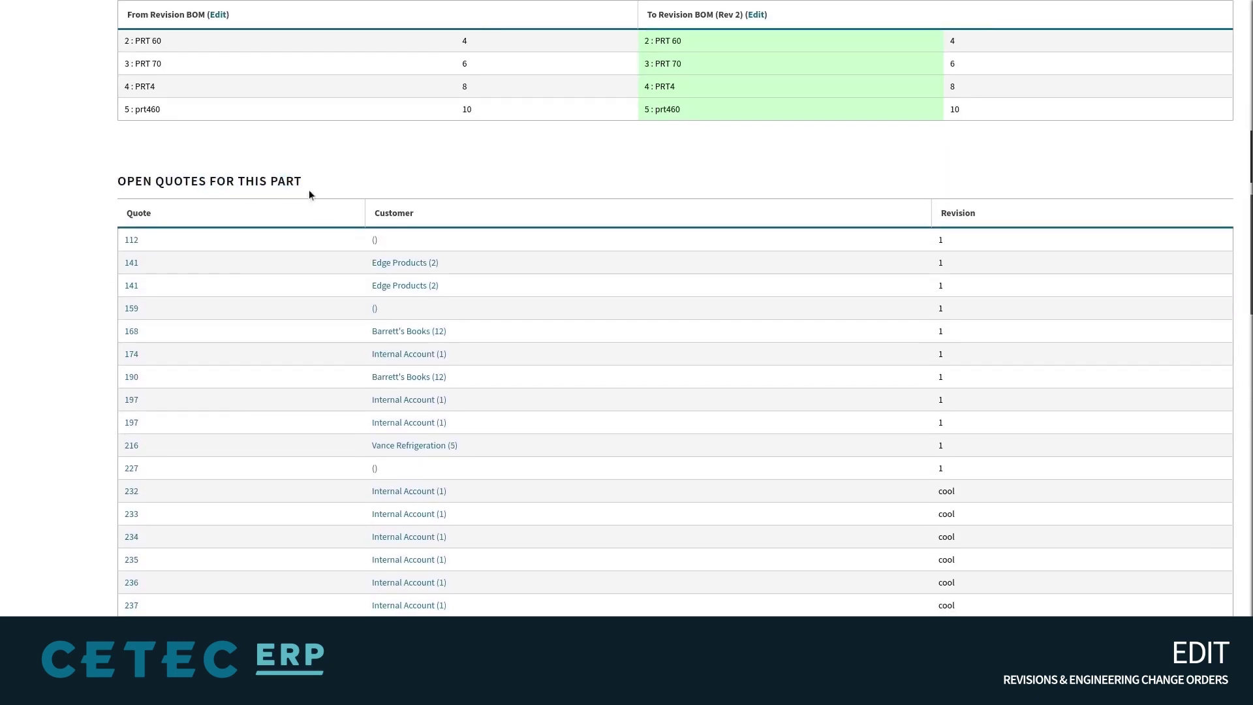
{"action": "scroll", "coordinate": [308, 189], "scroll_direction": "down", "scroll_amount": 1}
{"action": "scroll", "coordinate": [308, 189], "scroll_direction": "down", "scroll_amount": 9}
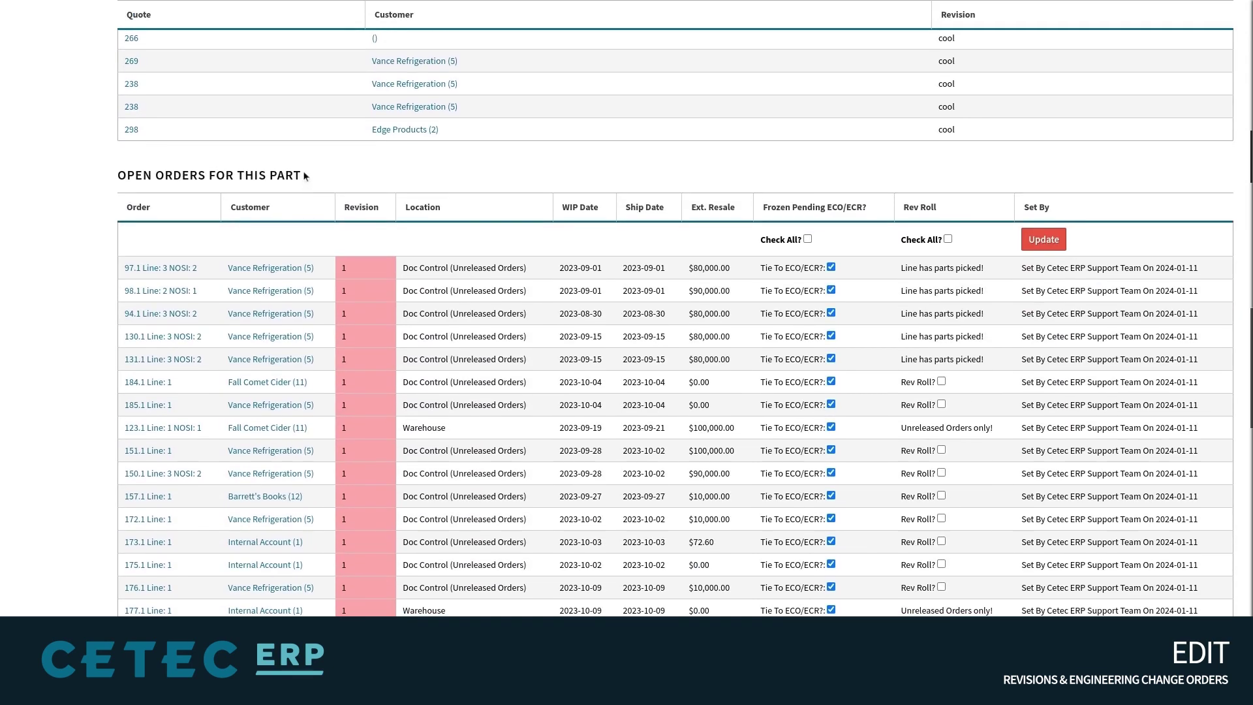
{"action": "left_click_drag", "start_coordinate": [305, 177], "coordinate": [115, 159]}
Toggle Check All to untie and re-tie all open orders to the ECO/ECR
{"action": "scroll", "coordinate": [99, 224], "scroll_direction": "down", "scroll_amount": 3}
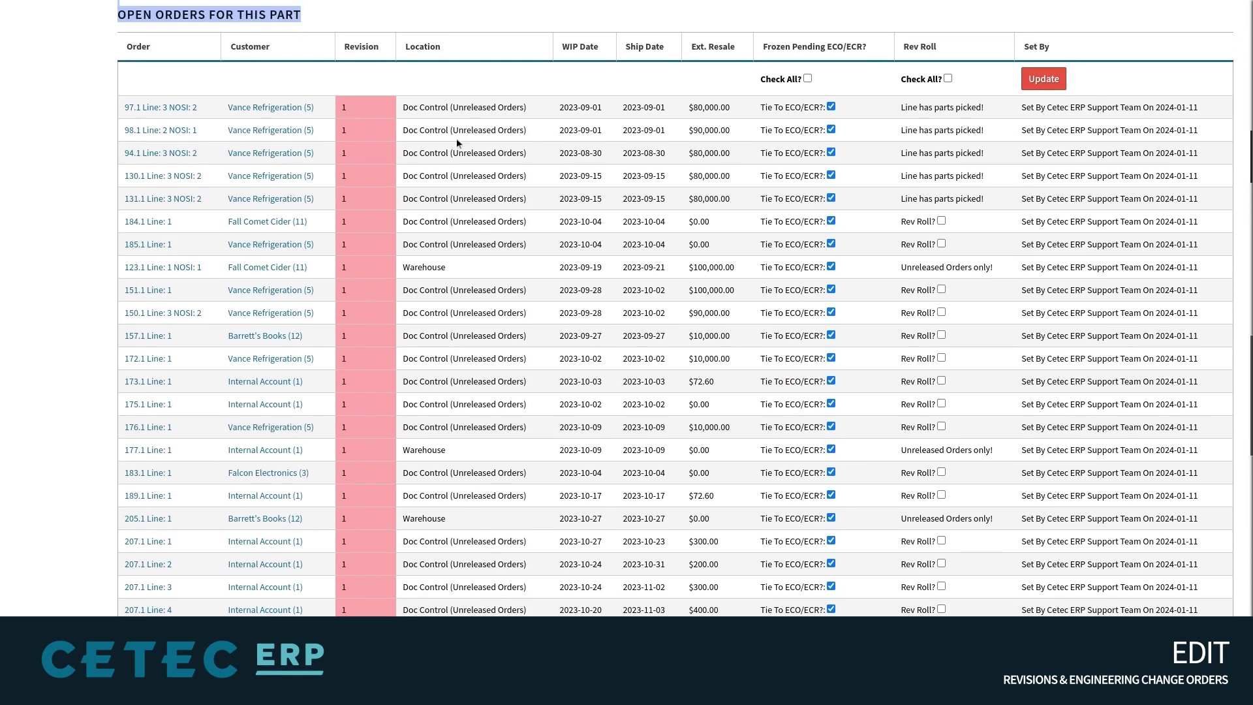
{"action": "left_click", "coordinate": [808, 78]}
{"action": "left_click", "coordinate": [808, 78]}
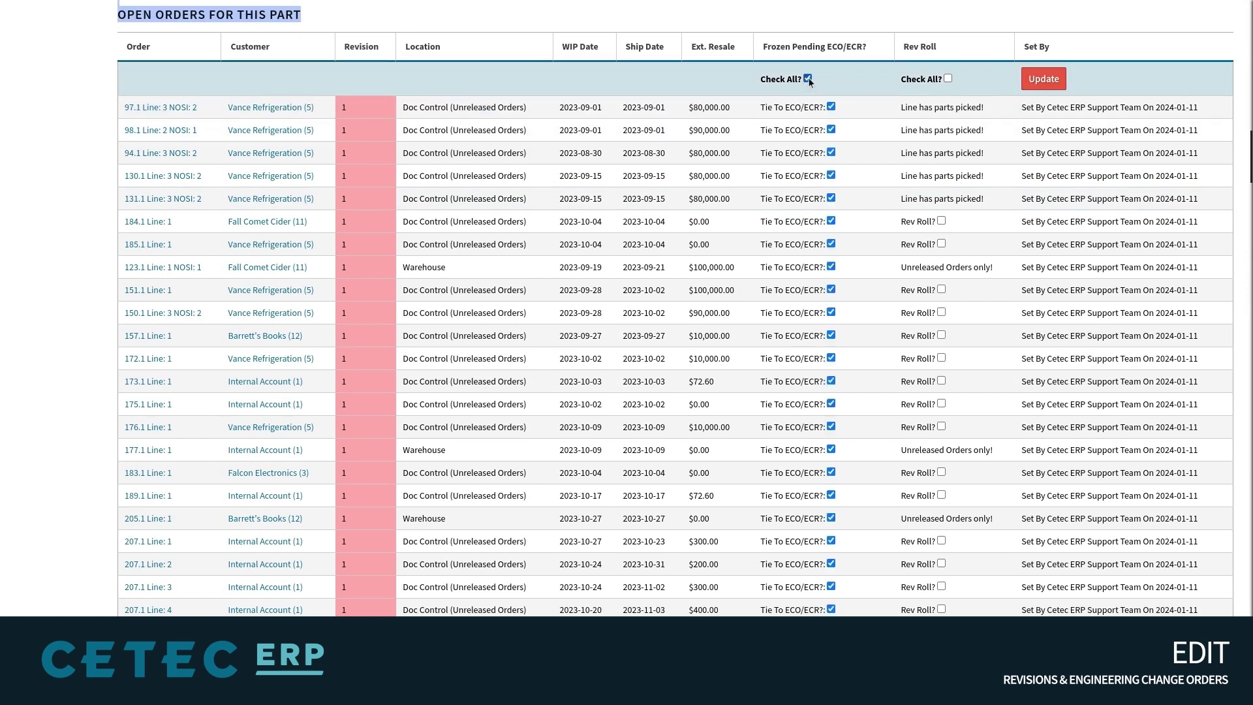
{"action": "left_click", "coordinate": [1069, 80]}
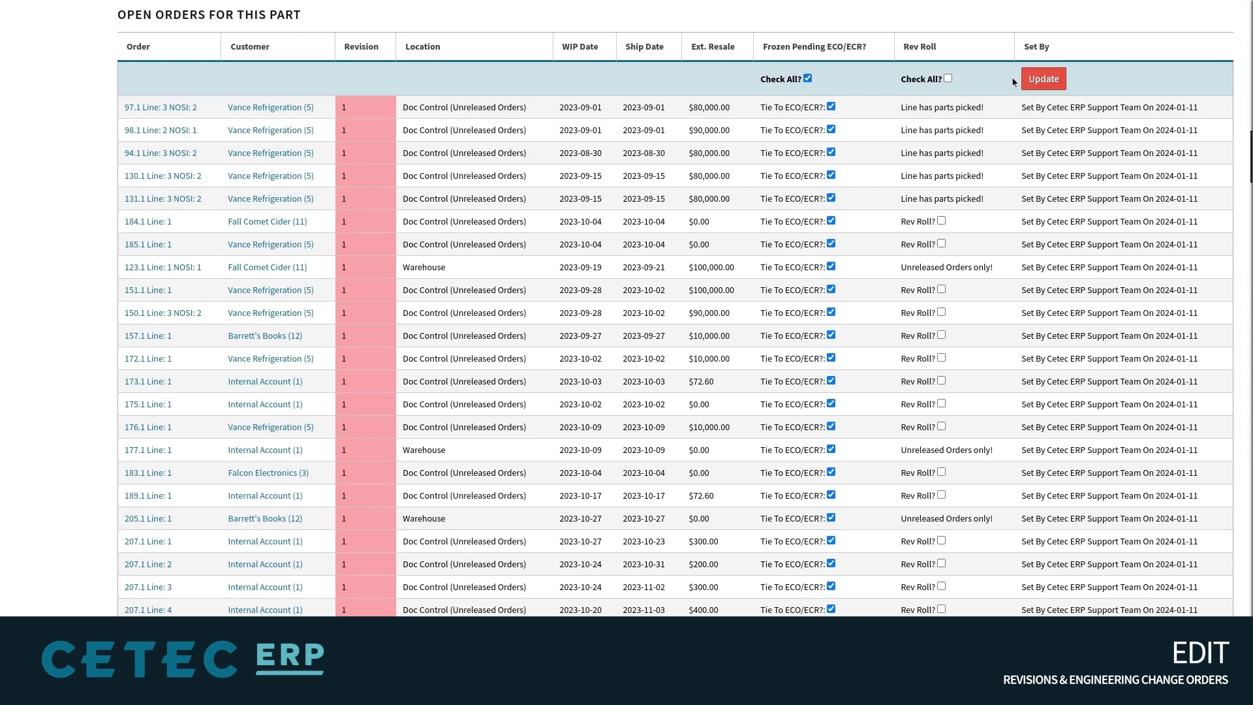
Mark BOM Changes and Labor Minutes as required tasks and assign a Labor Minutes owner
{"action": "scroll", "coordinate": [1012, 76], "scroll_direction": "down", "scroll_amount": 1}
{"action": "scroll", "coordinate": [1012, 76], "scroll_direction": "down", "scroll_amount": 12}
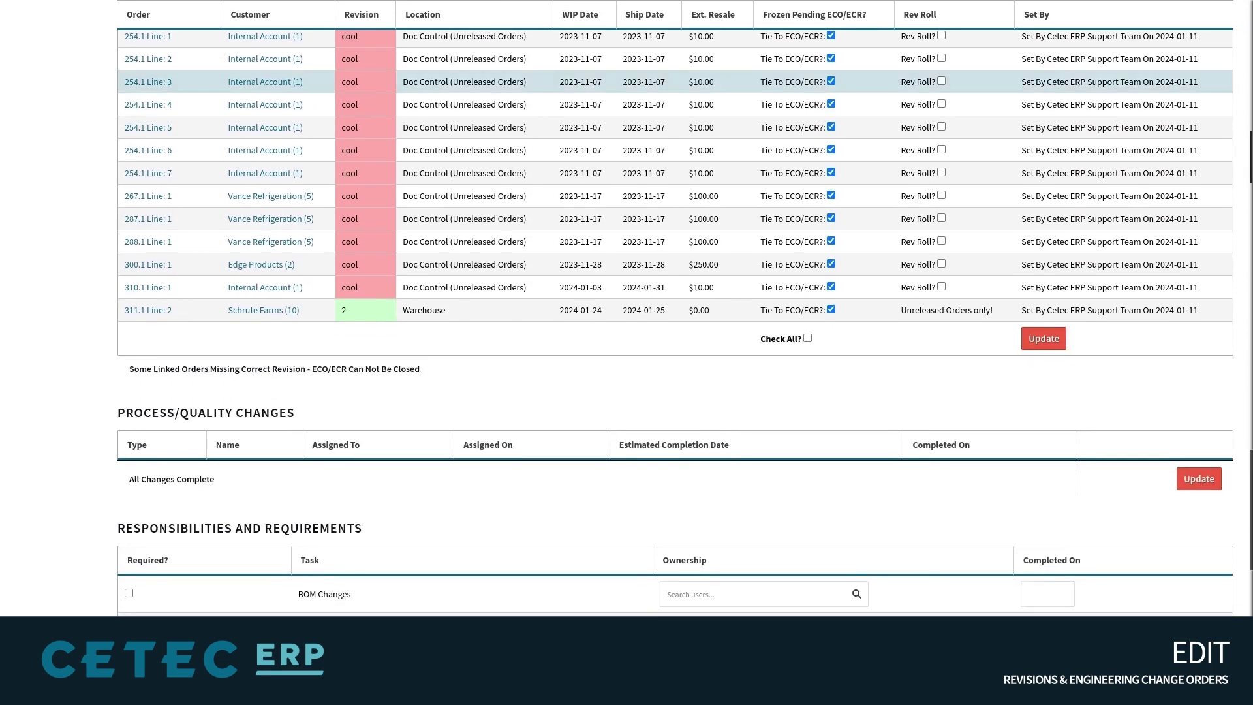
{"action": "scroll", "coordinate": [530, 255], "scroll_direction": "down", "scroll_amount": 4}
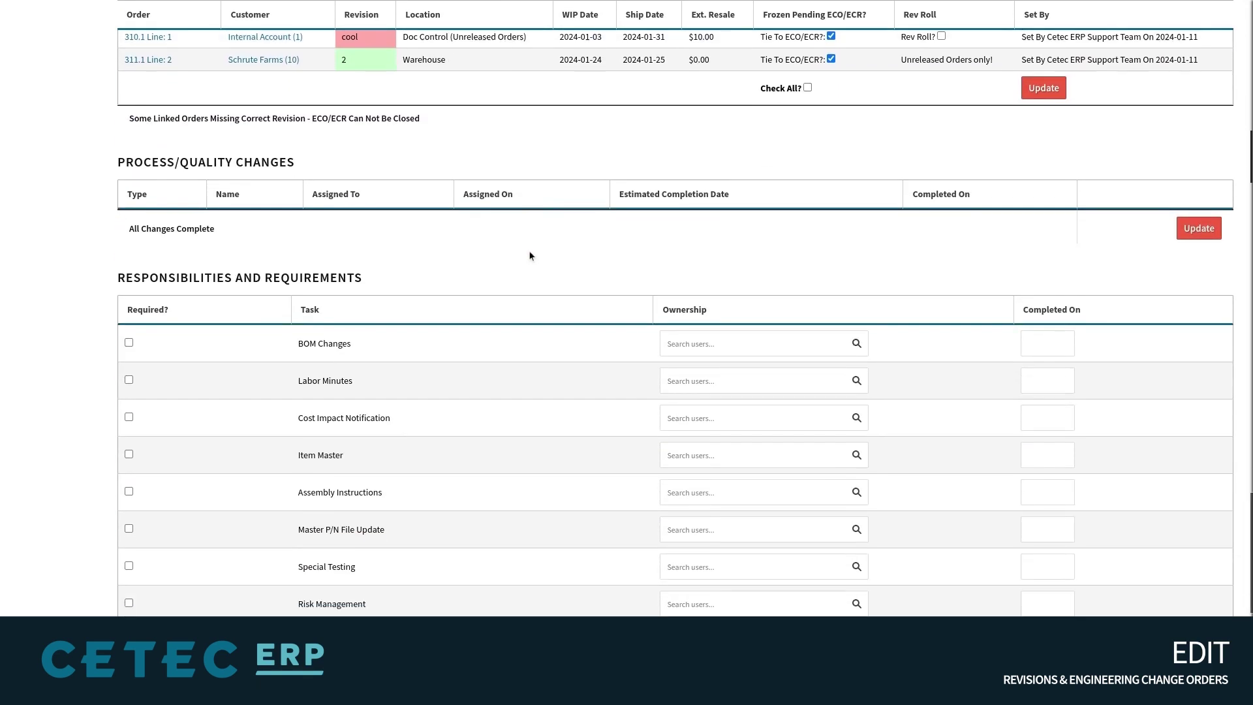
{"action": "scroll", "coordinate": [530, 256], "scroll_direction": "down", "scroll_amount": 1}
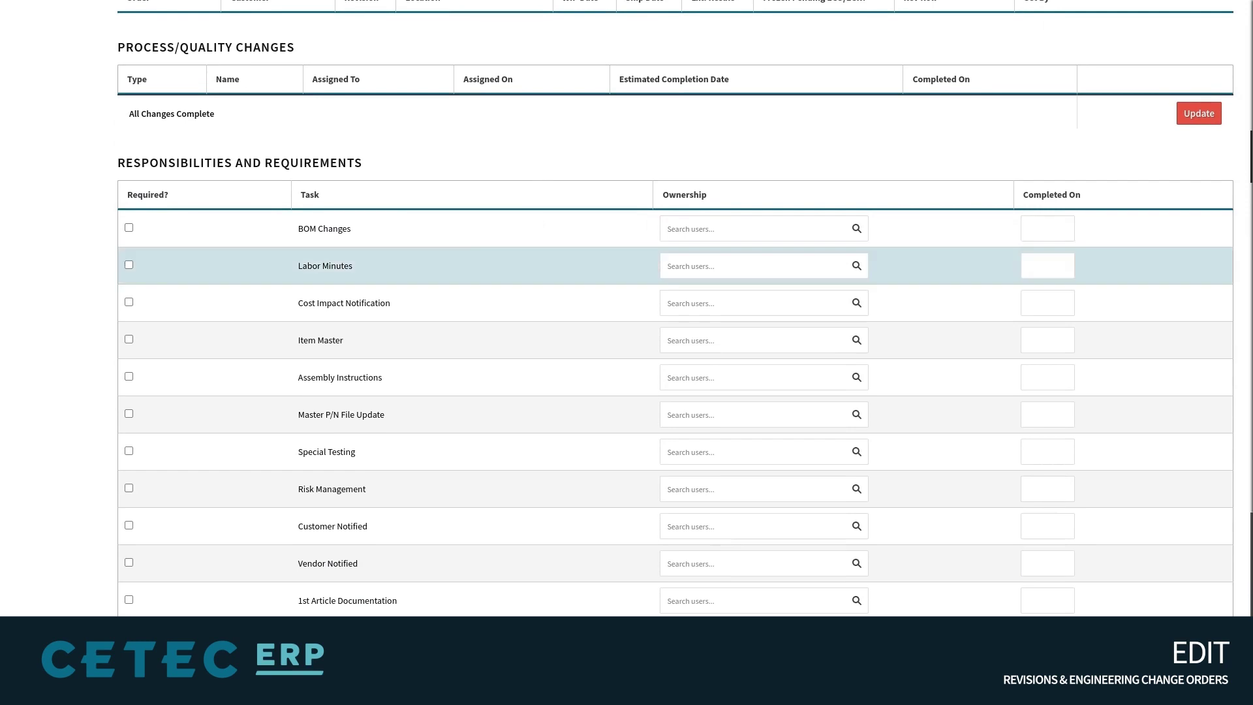
{"action": "left_click", "coordinate": [128, 229]}
{"action": "left_click", "coordinate": [129, 264]}
{"action": "left_click", "coordinate": [724, 264]}
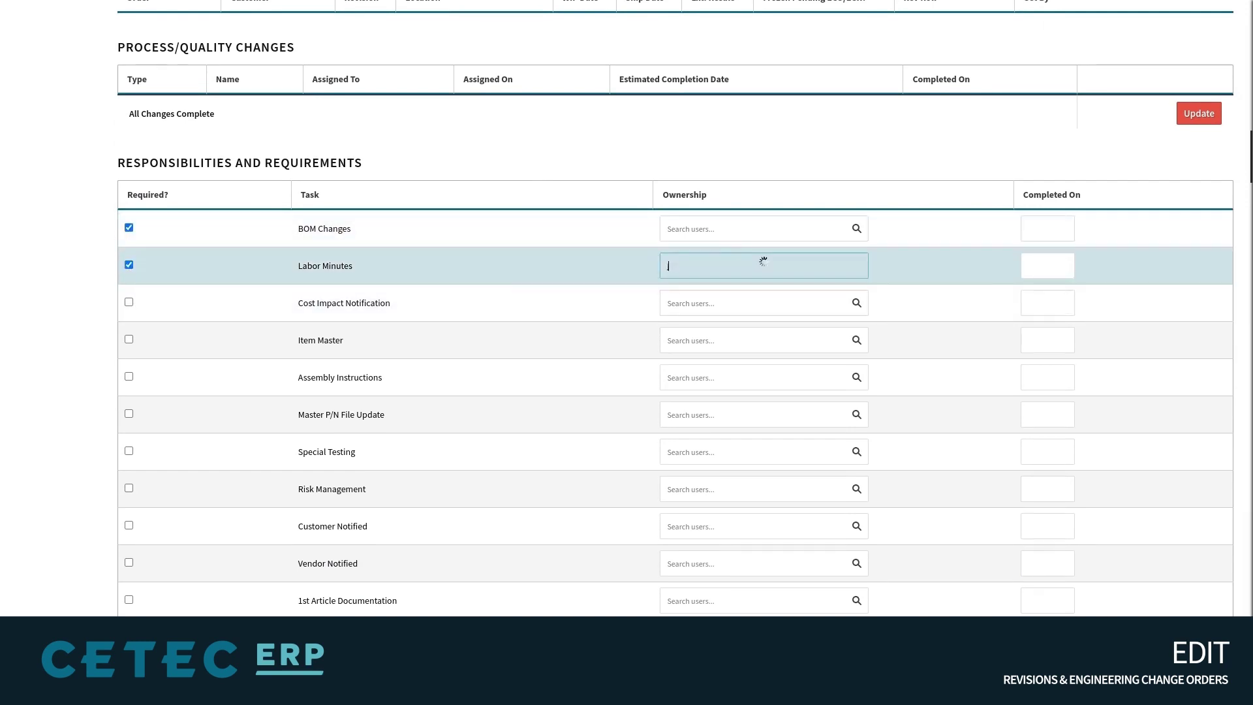
{"action": "left_click", "coordinate": [717, 303]}
{"action": "scroll", "coordinate": [536, 346], "scroll_direction": "down", "scroll_amount": 4}
{"action": "scroll", "coordinate": [537, 346], "scroll_direction": "down", "scroll_amount": 3}
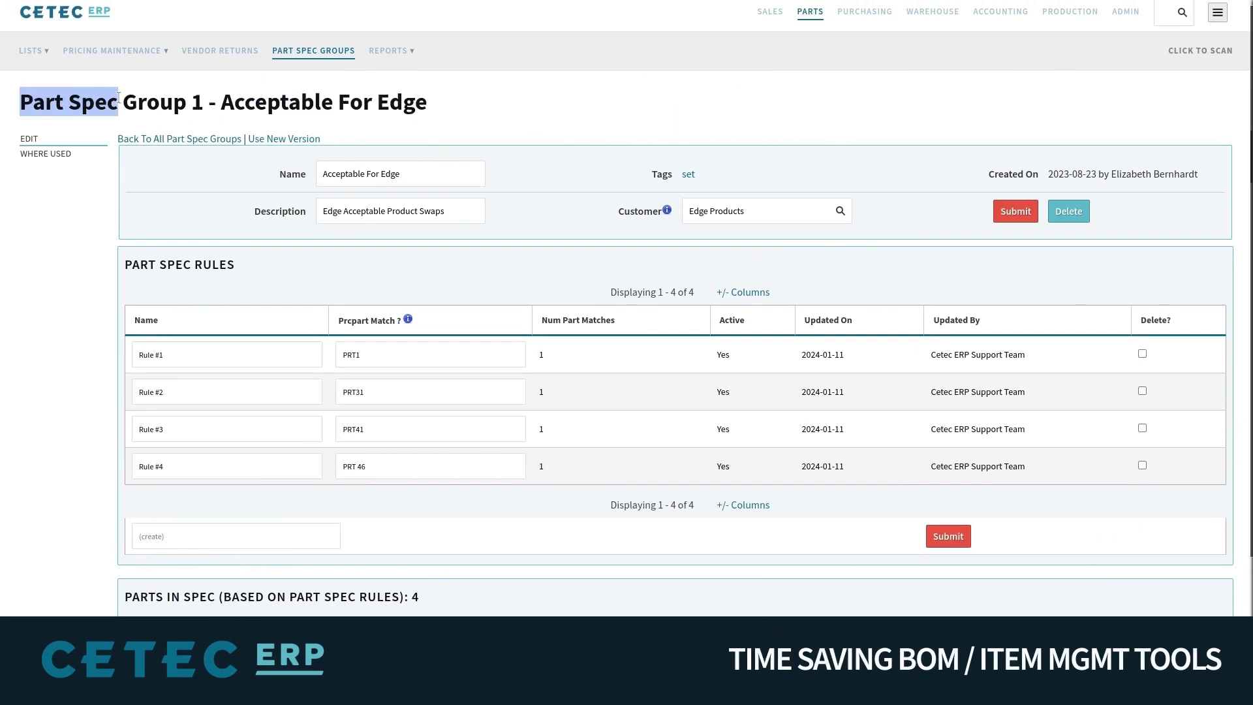
Return to the full list of existing part spec groups
{"action": "left_click_drag", "start_coordinate": [116, 102], "coordinate": [210, 102]}
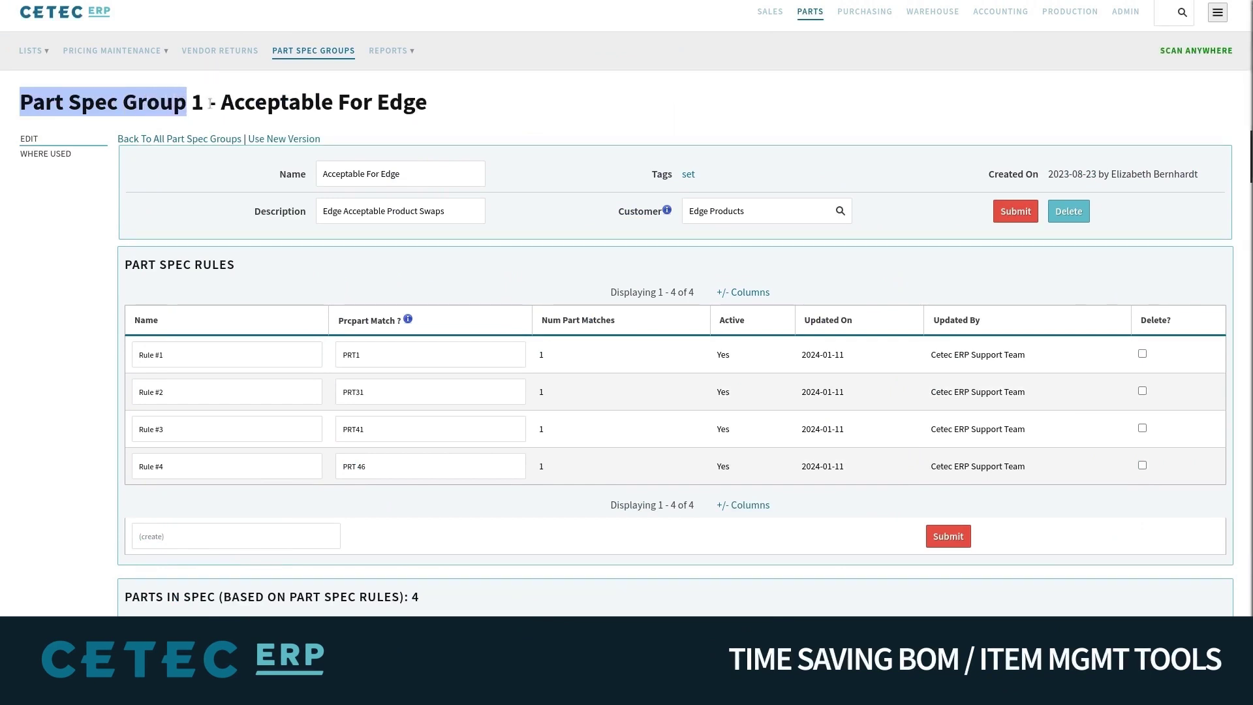
{"action": "left_click", "coordinate": [199, 139]}
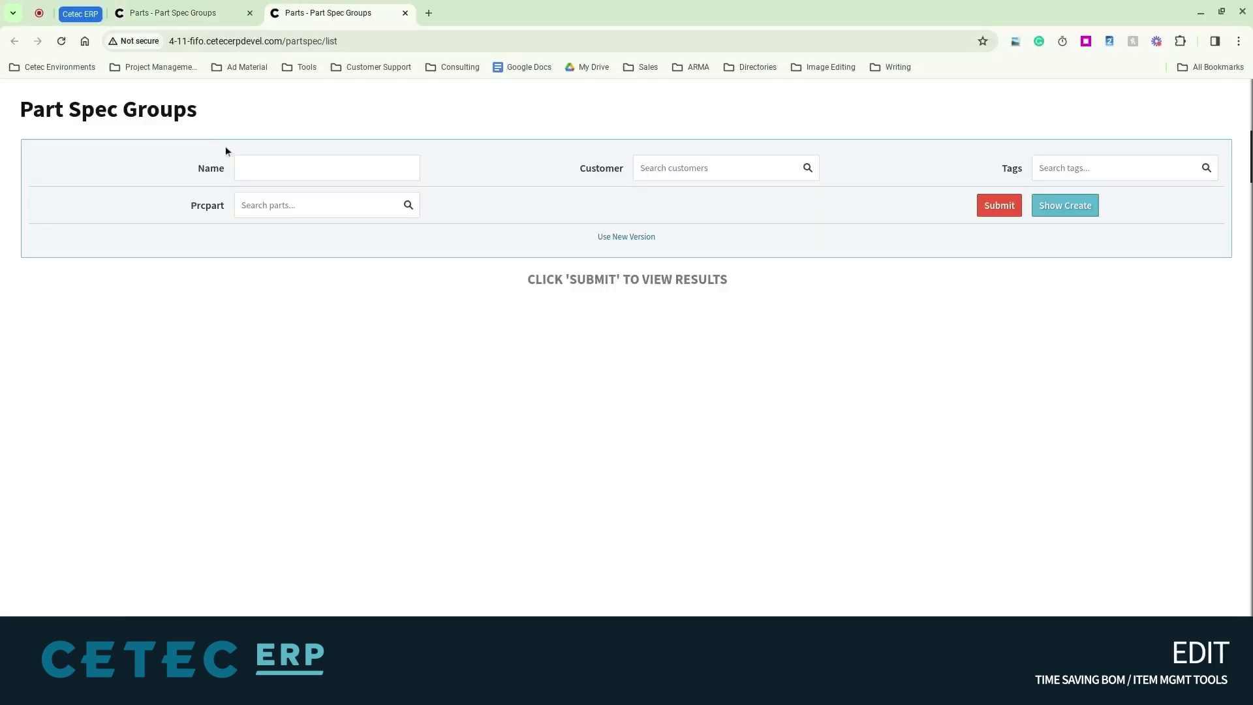
{"action": "left_click", "coordinate": [986, 206]}
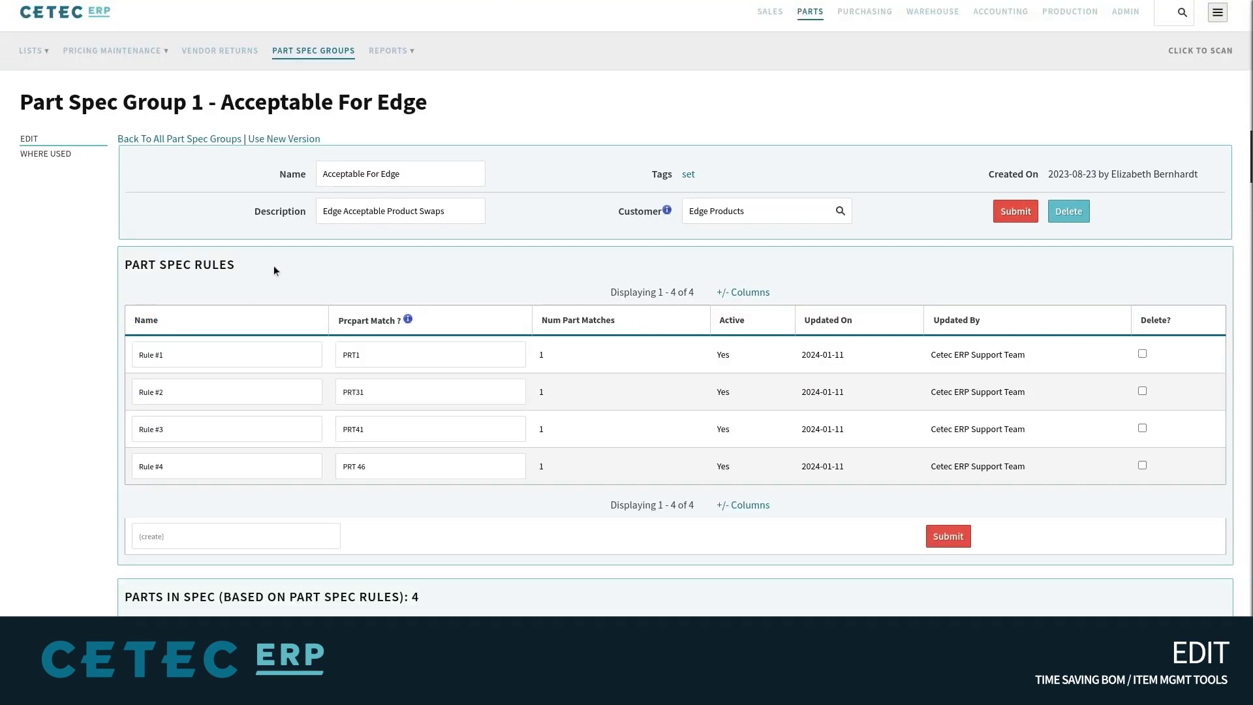
Review the four part spec rules in the Acceptable For Edge group
{"action": "scroll", "coordinate": [274, 266], "scroll_direction": "down", "scroll_amount": 1}
{"action": "left_click_drag", "start_coordinate": [237, 206], "coordinate": [125, 206]}
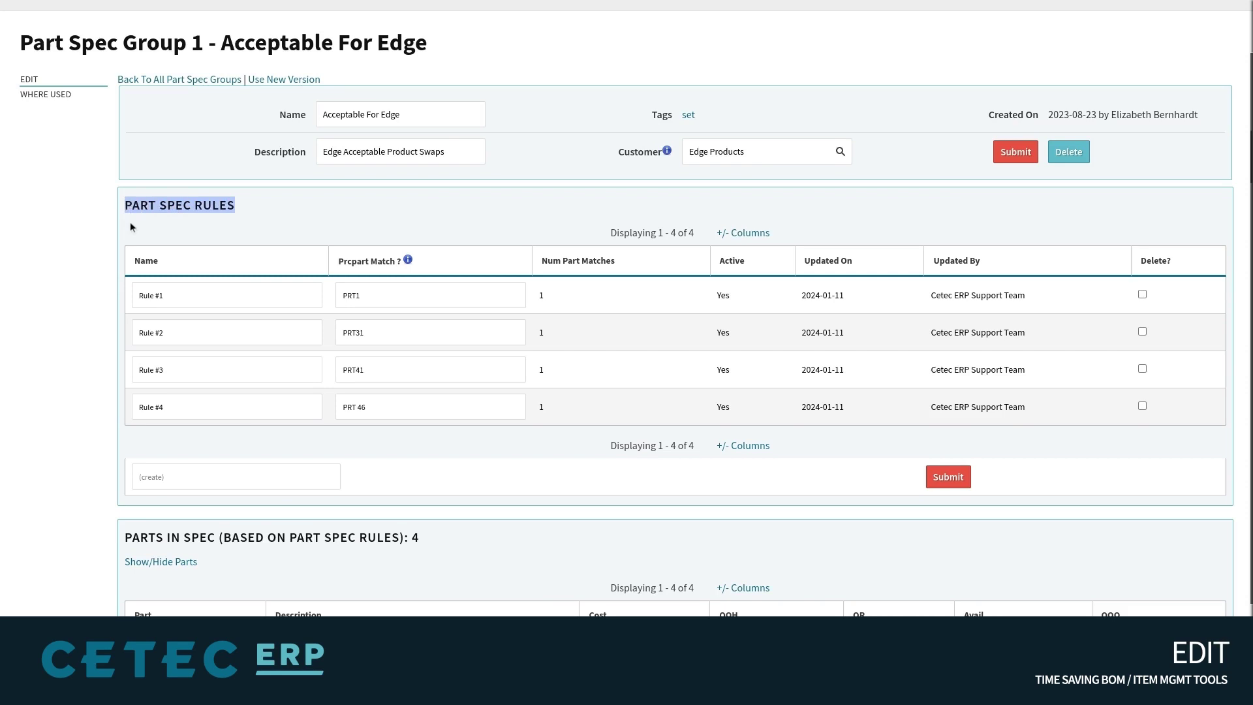
{"action": "left_click", "coordinate": [130, 227]}
{"action": "scroll", "coordinate": [130, 227], "scroll_direction": "down", "scroll_amount": 1}
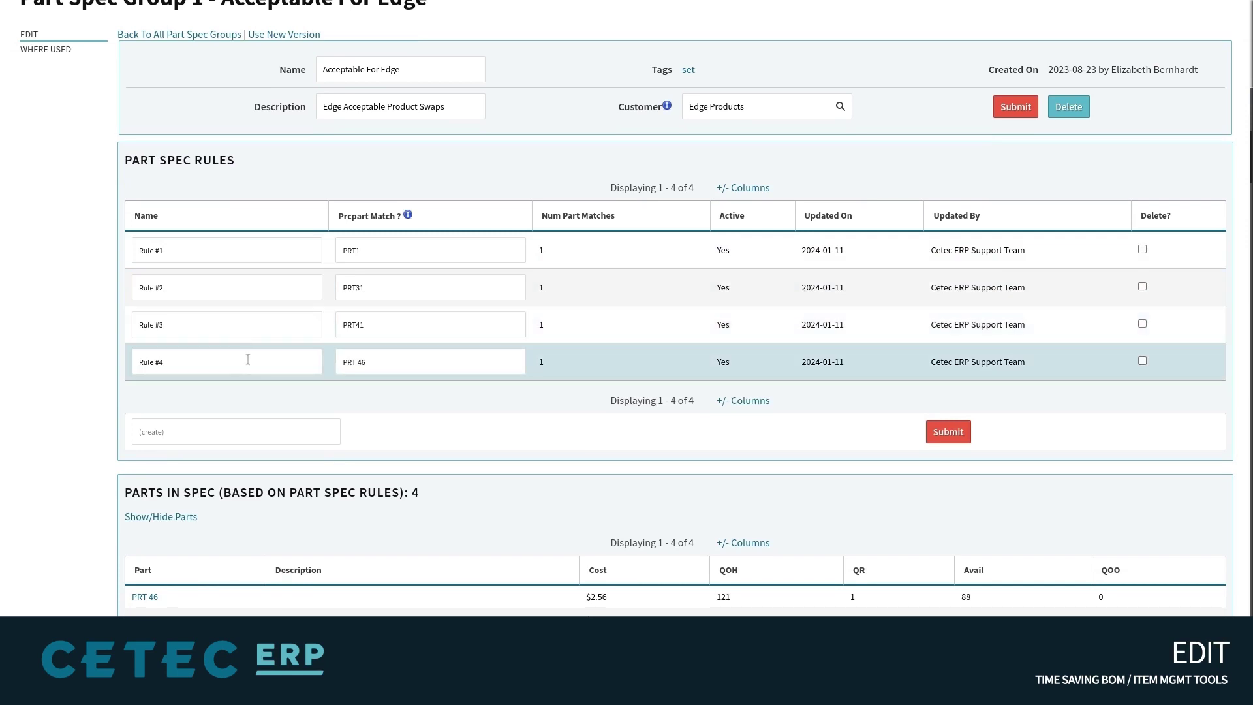
{"action": "scroll", "coordinate": [244, 401], "scroll_direction": "down", "scroll_amount": 2}
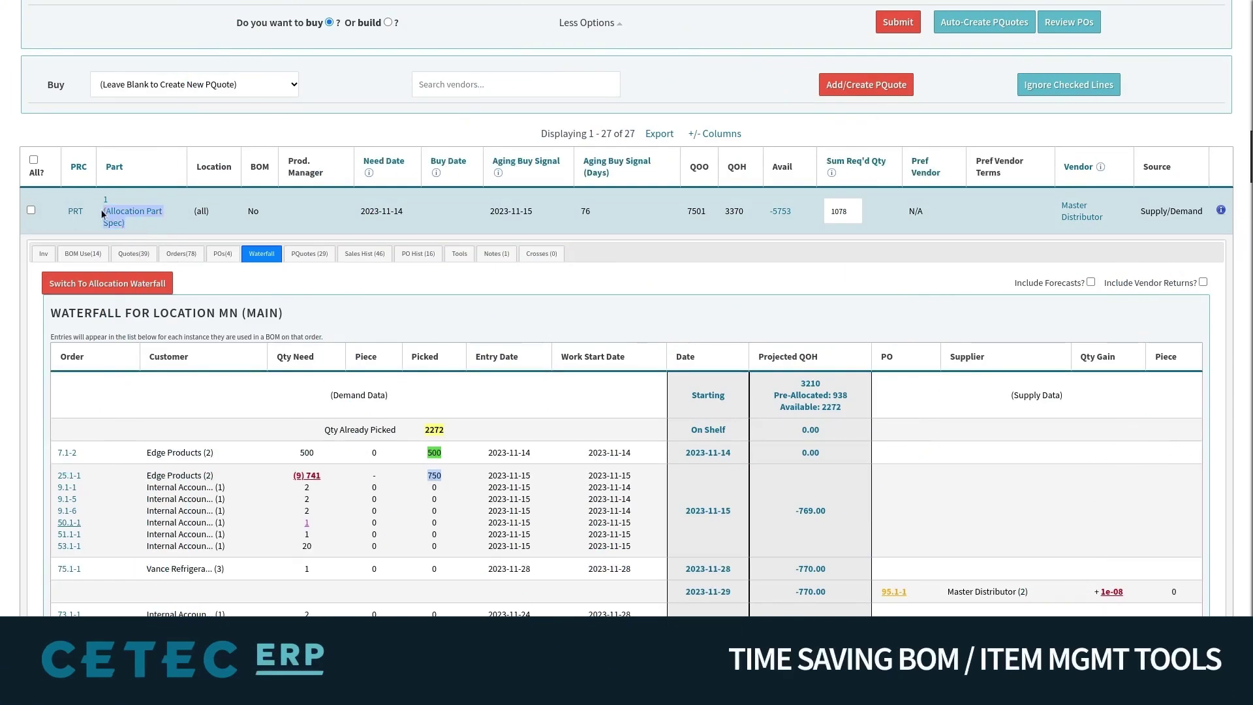
Open part spec group 1 linked to PRT1 on work order 304.1's BOM
{"action": "mouse_move", "coordinate": [113, 217]}
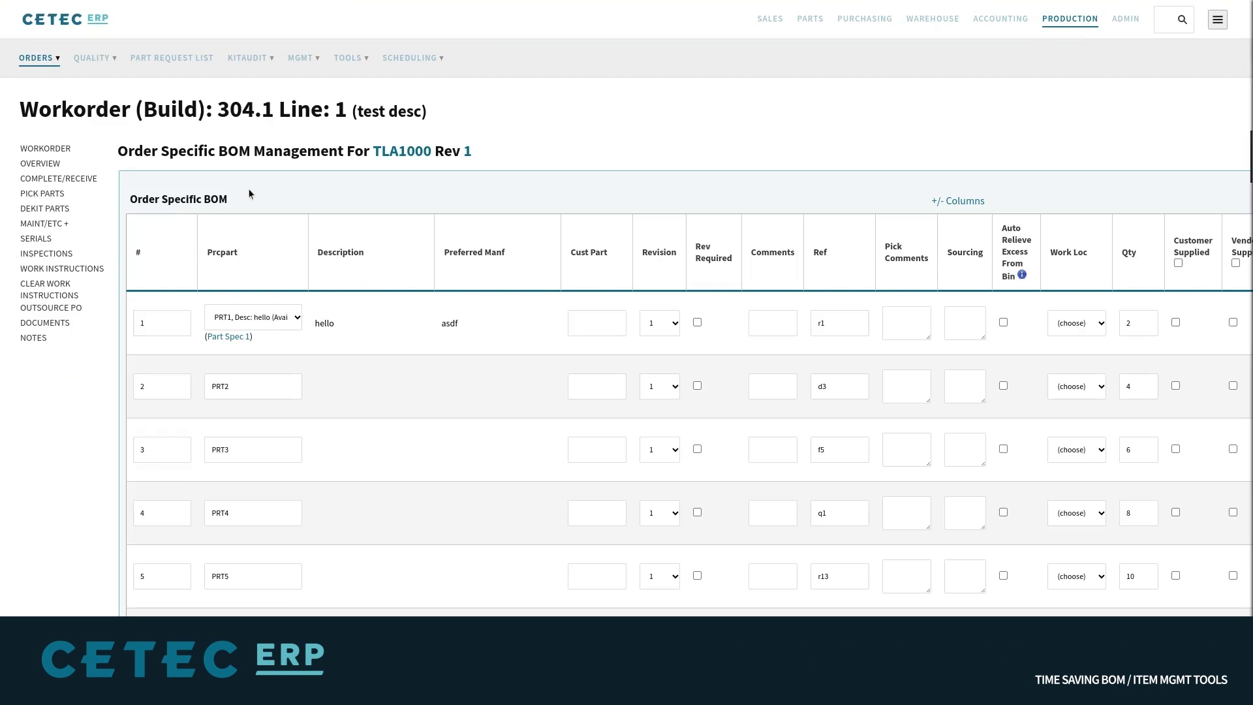
{"action": "left_click_drag", "start_coordinate": [259, 338], "coordinate": [203, 338]}
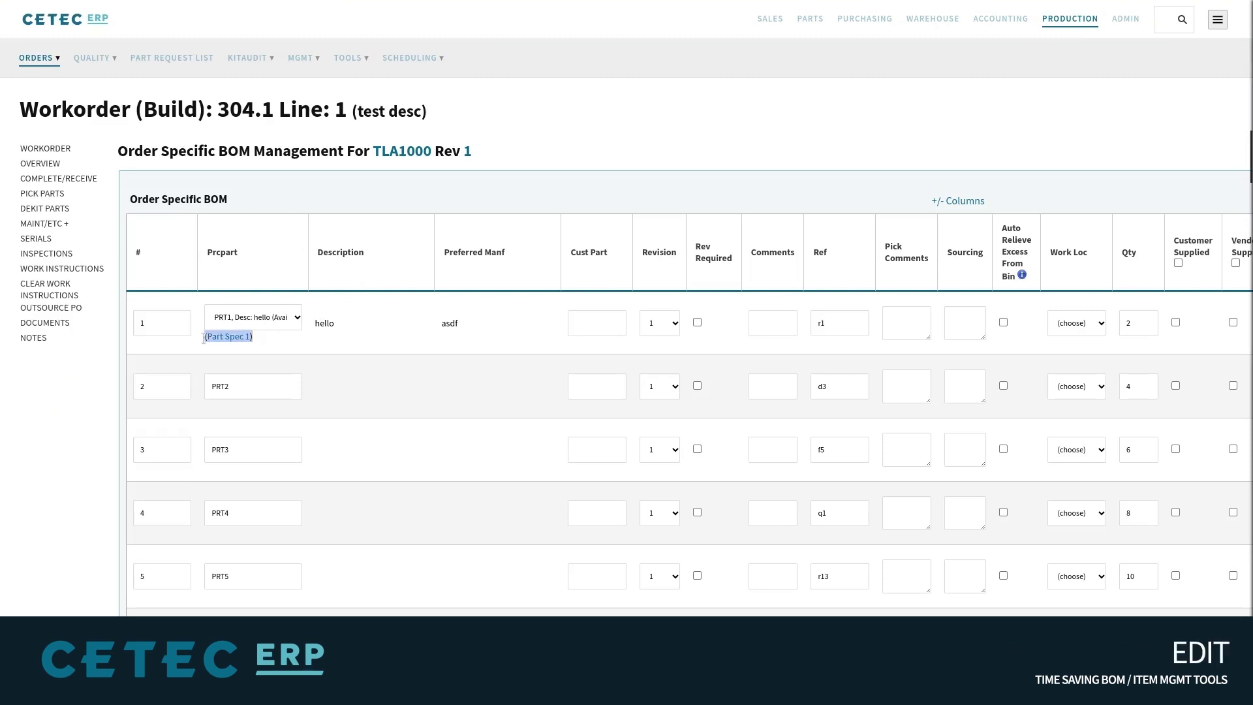
{"action": "left_click", "coordinate": [251, 337]}
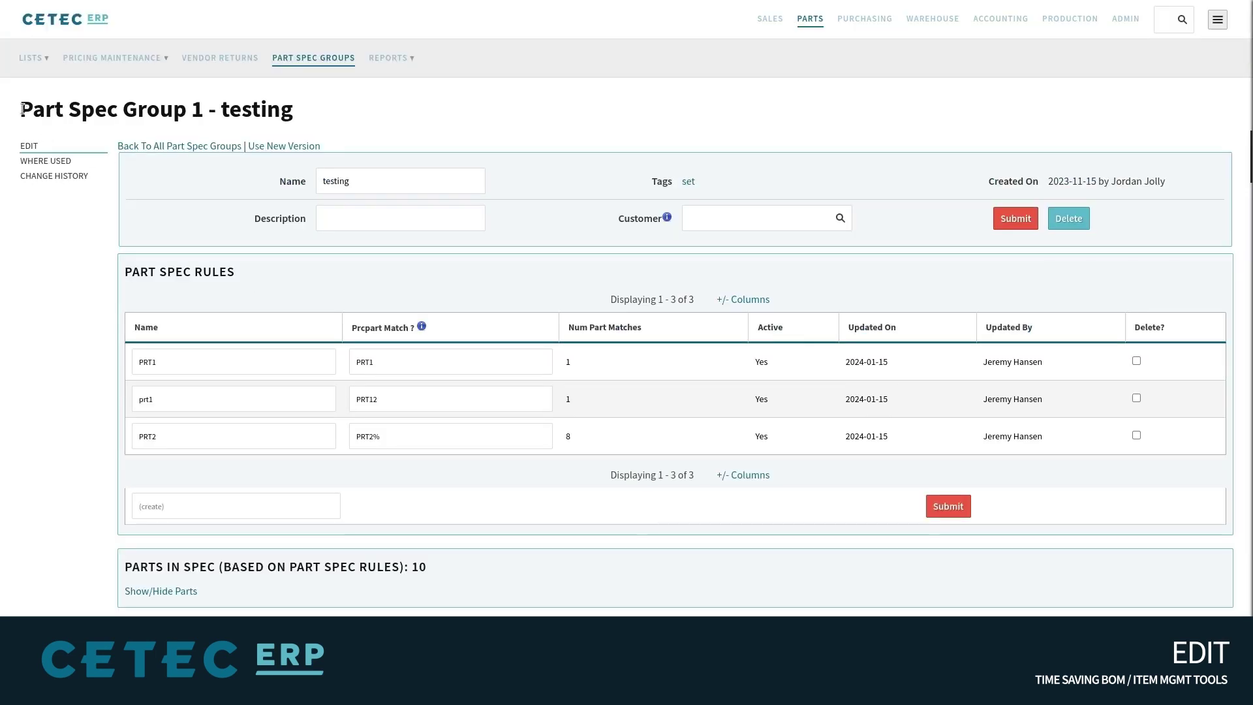
Review the testing group's title and rule names, including the prt1 rule
{"action": "left_click_drag", "start_coordinate": [22, 108], "coordinate": [205, 106]}
{"action": "left_click", "coordinate": [222, 132]}
{"action": "left_click_drag", "start_coordinate": [178, 359], "coordinate": [137, 361]}
{"action": "left_click_drag", "start_coordinate": [169, 399], "coordinate": [134, 437]}
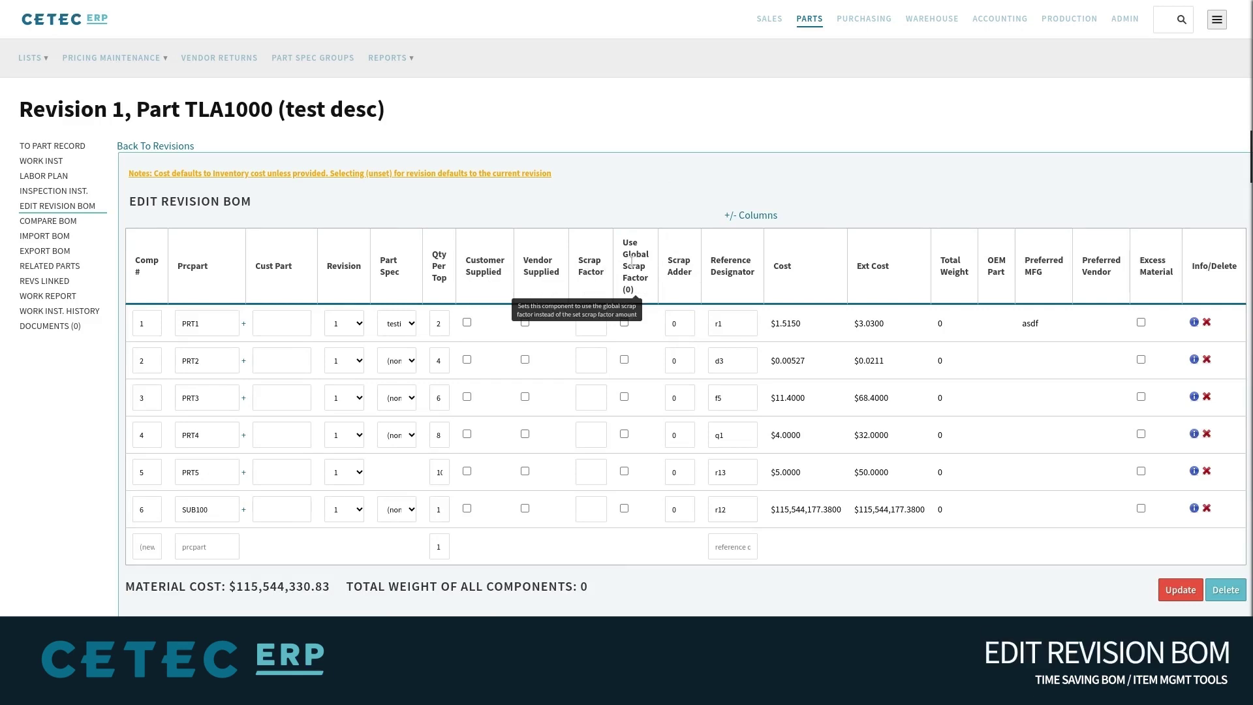
Enter scrap factors 5%, 10% and 3% for PRT1, PRT2 and PRT3
{"action": "left_click", "coordinate": [591, 321]}
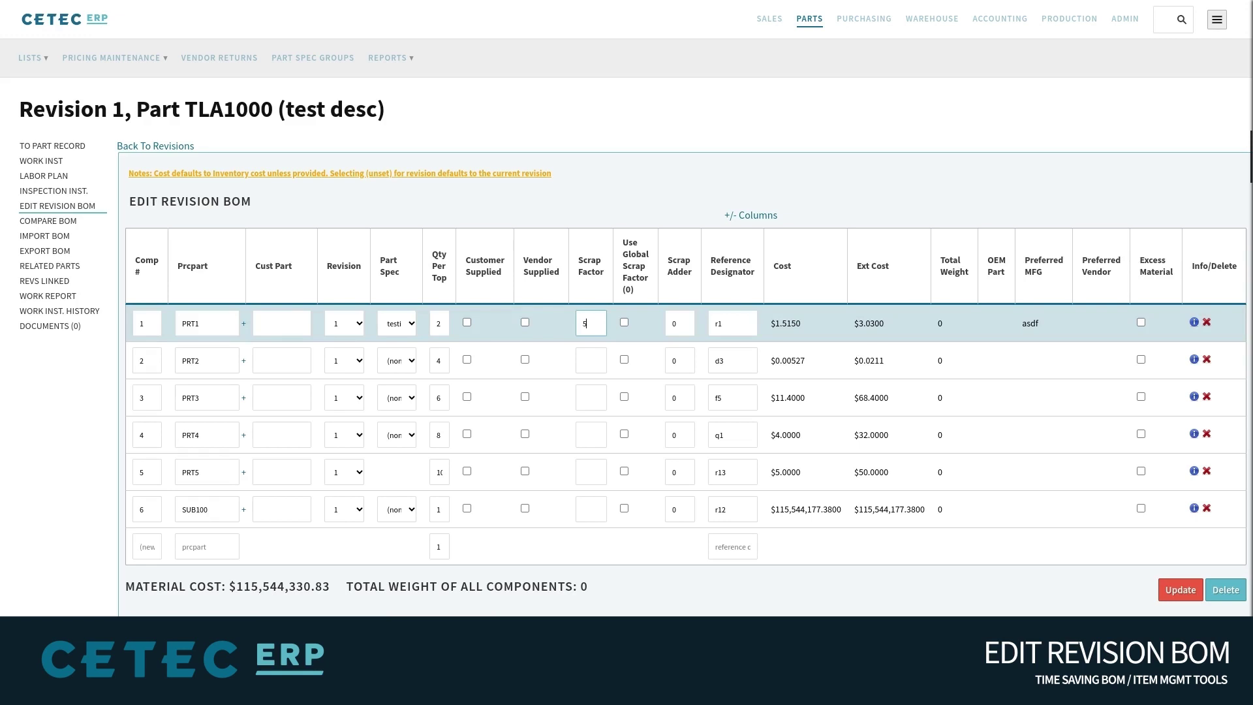
{"action": "left_click", "coordinate": [593, 358]}
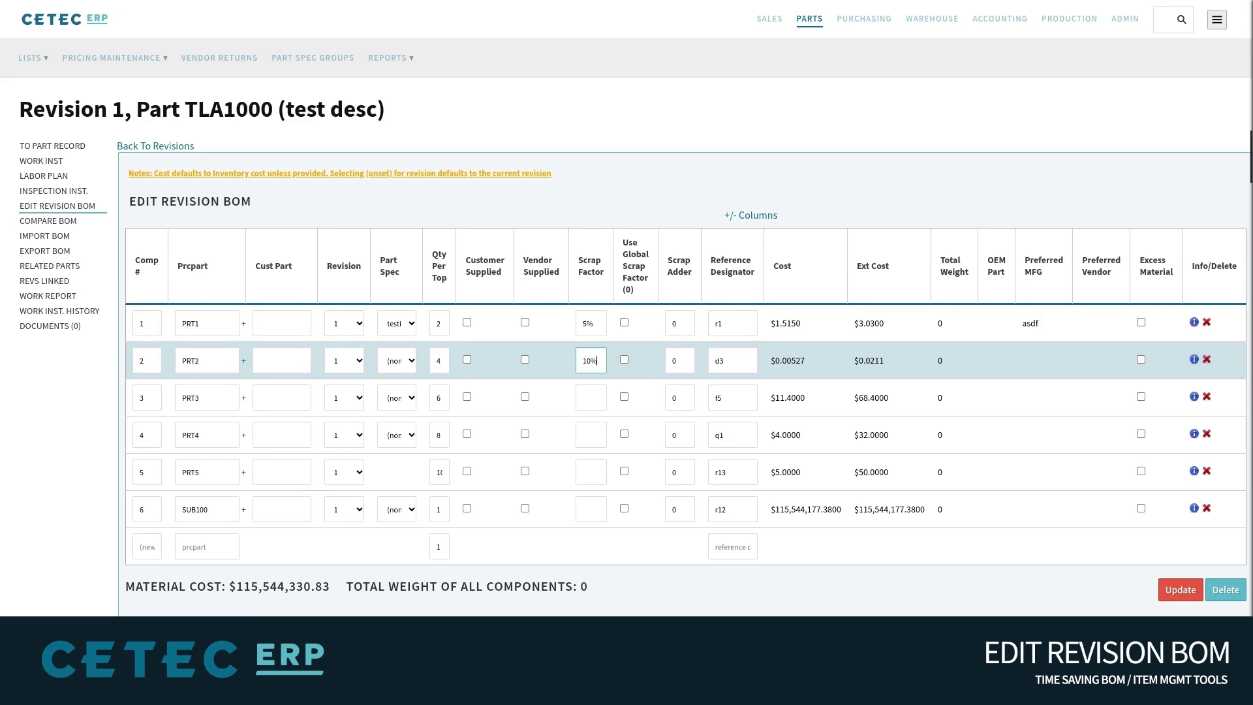
{"action": "left_click", "coordinate": [593, 397]}
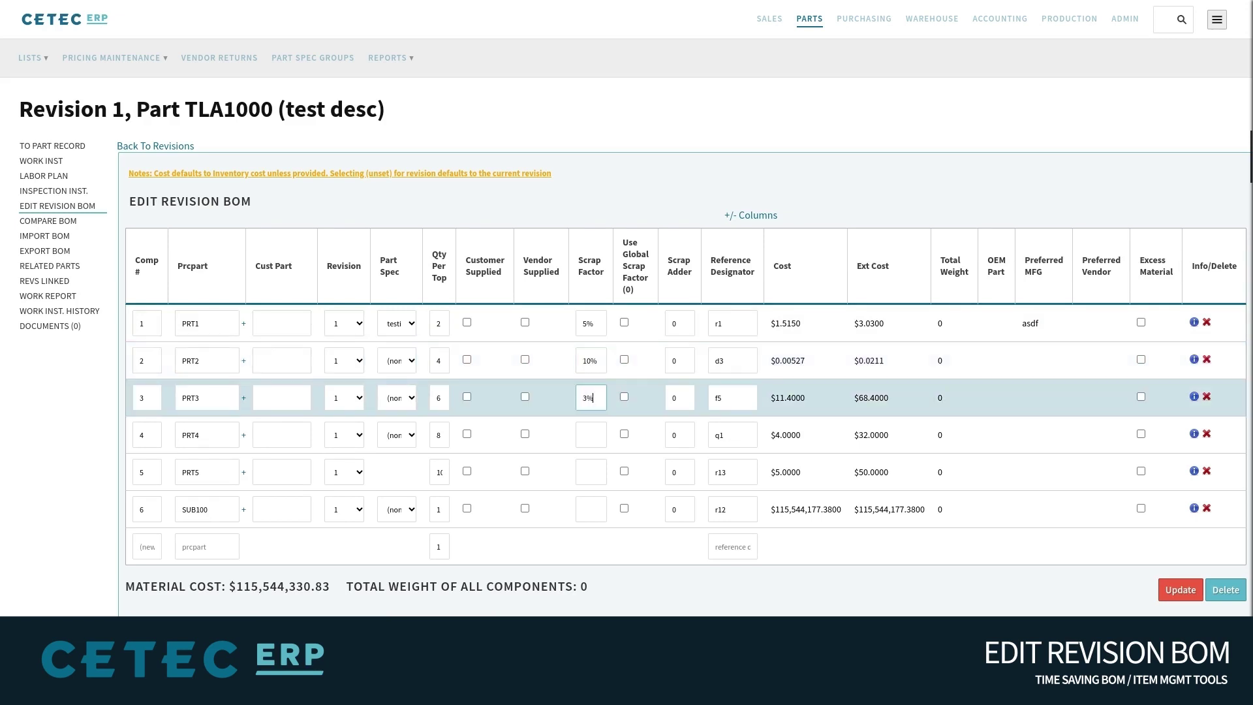
{"action": "left_click", "coordinate": [565, 406]}
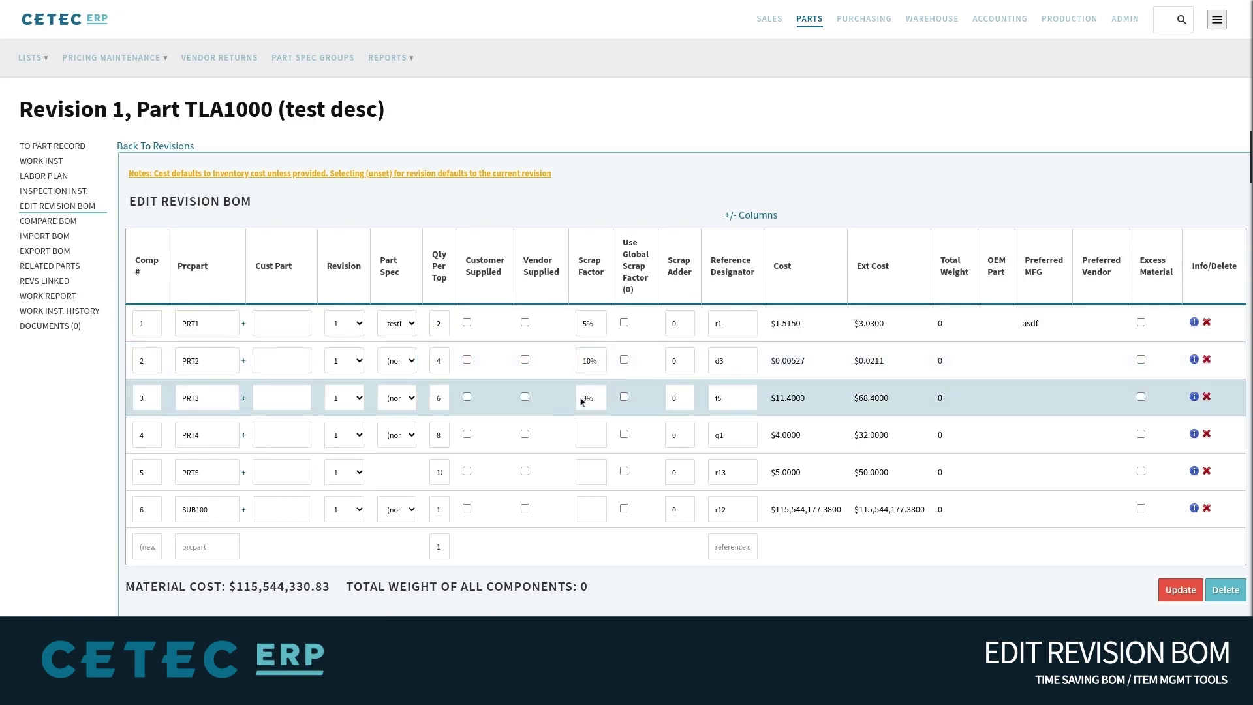
Set scrap adders 4, 5, 10 on PRT4, PRT5, SUB100 and mark PRT1 customer supplied
{"action": "left_click", "coordinate": [679, 323]}
{"action": "double_click", "coordinate": [678, 434]}
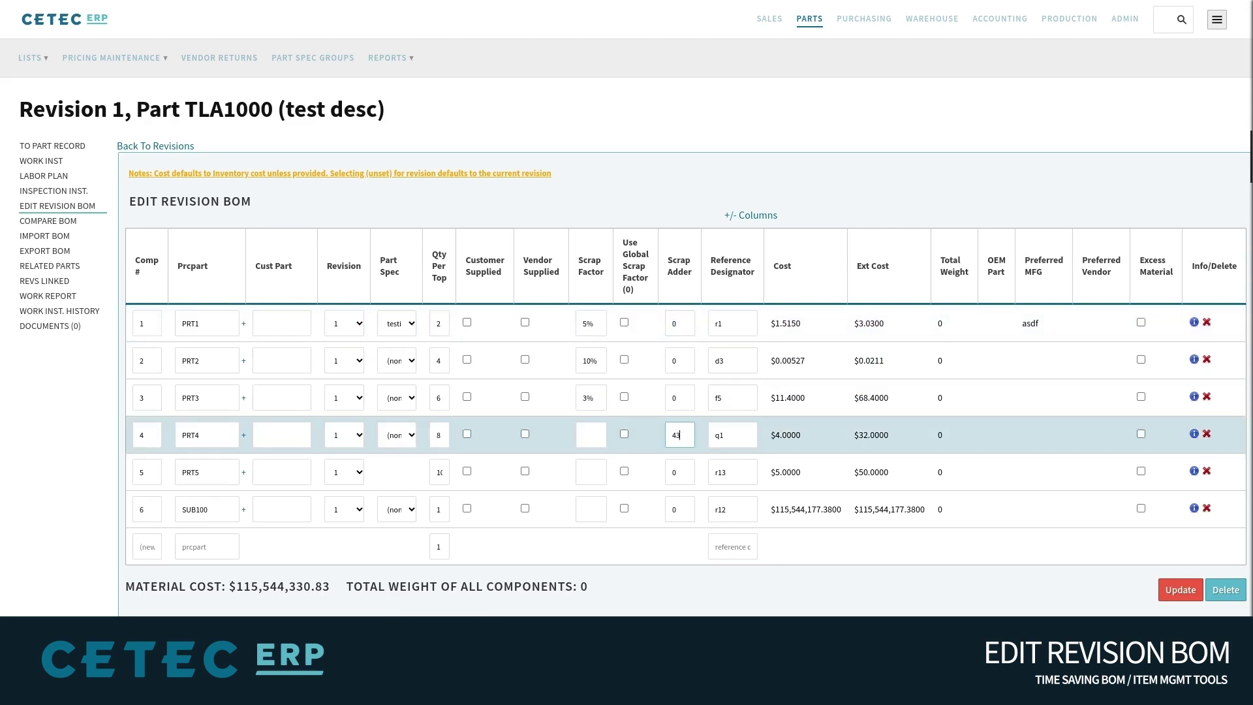
{"action": "double_click", "coordinate": [678, 471]}
{"action": "type", "text": "5"}
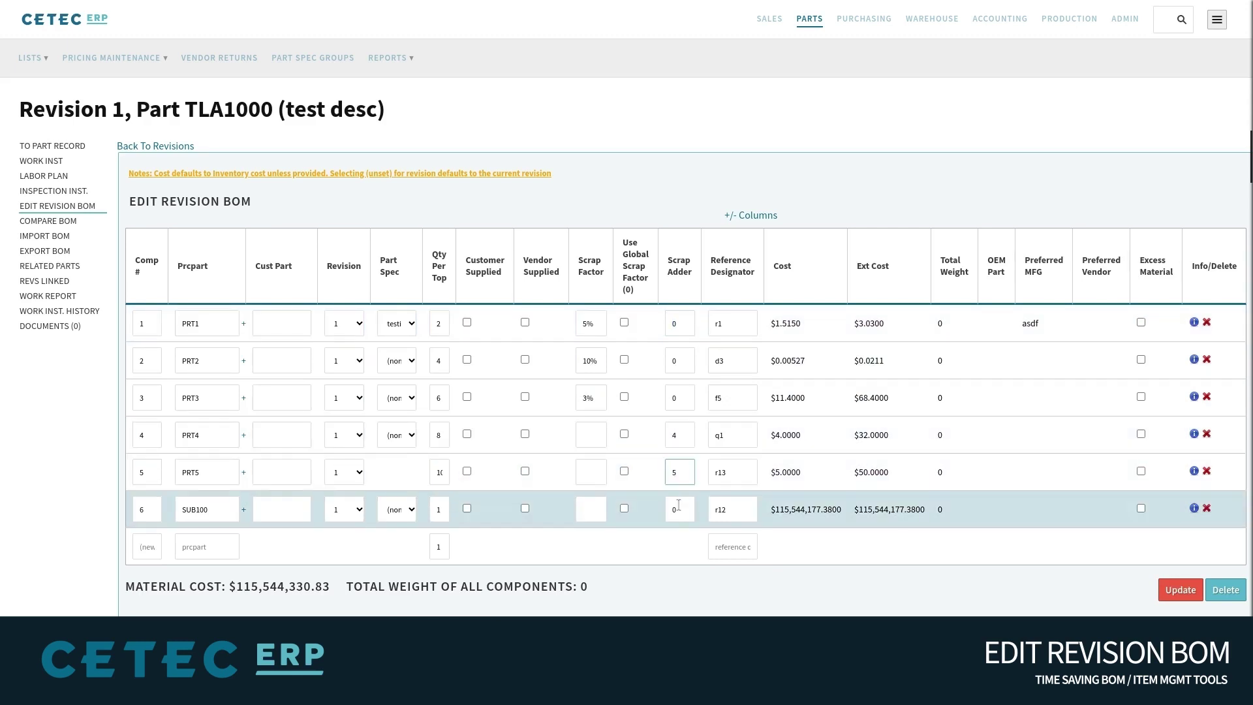
{"action": "double_click", "coordinate": [679, 509]}
{"action": "type", "text": "6"}
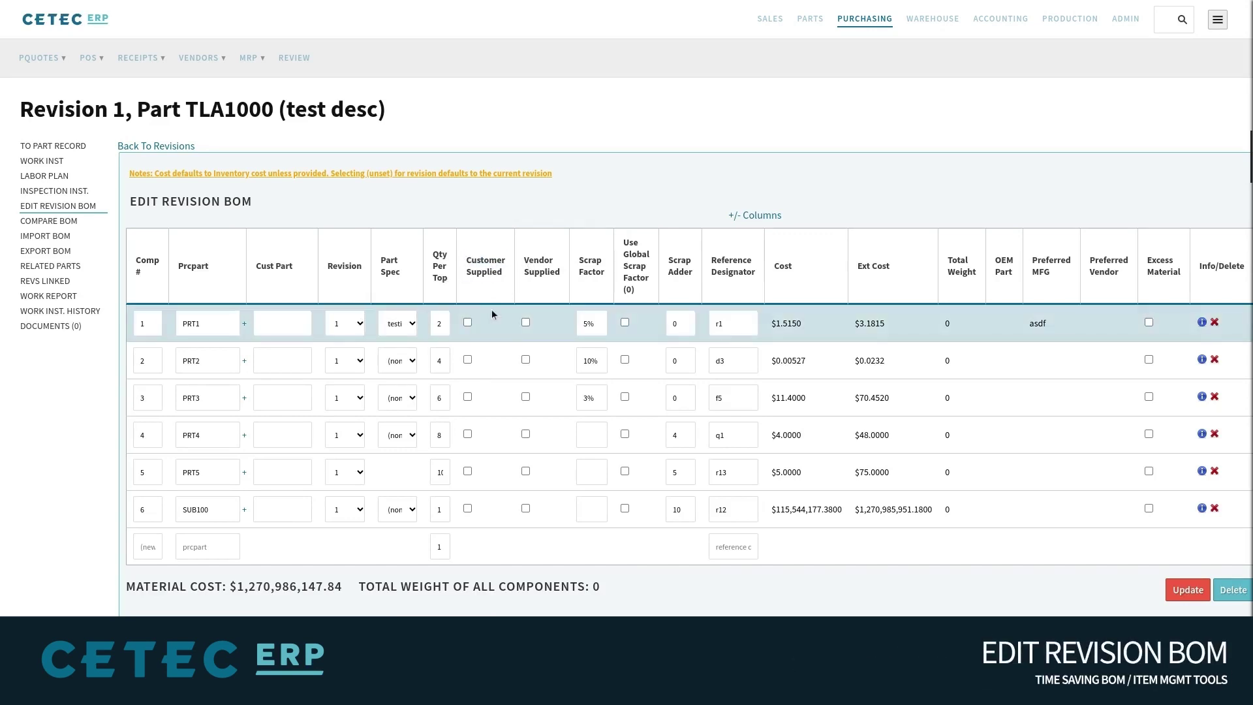
{"action": "left_click", "coordinate": [468, 323]}
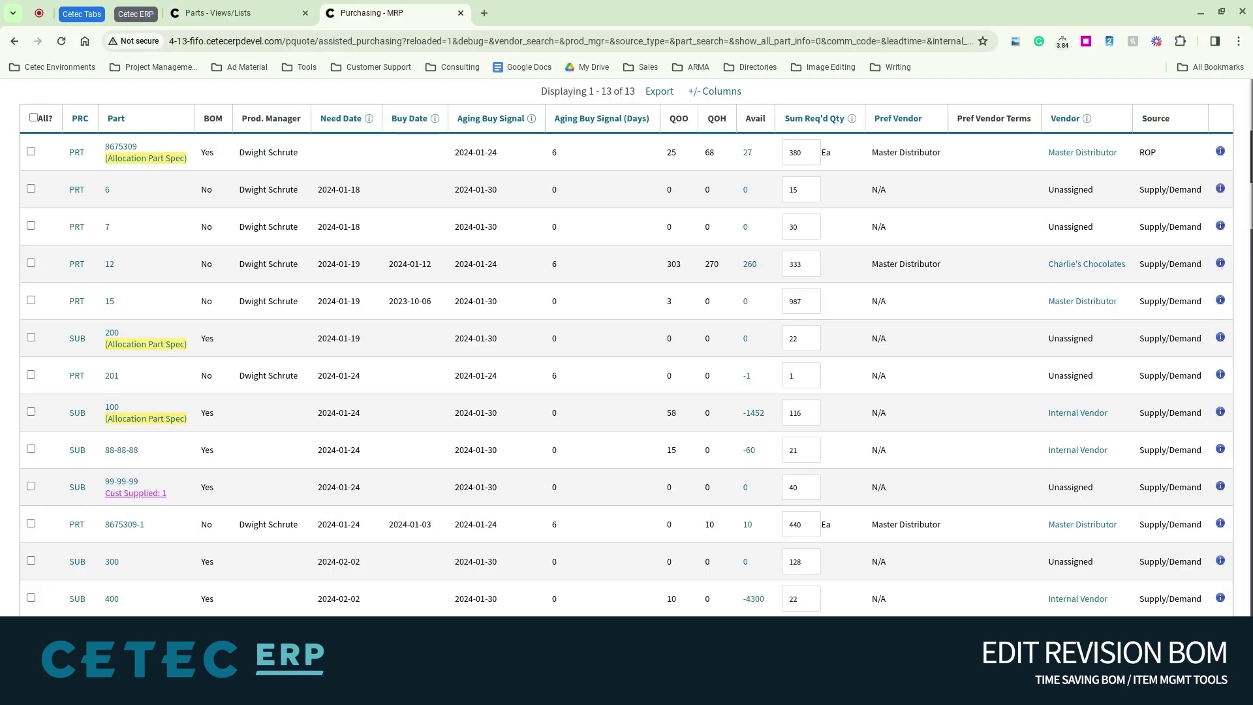
Locate row 99-99-99 in the MRP requirements and note its Cust Supplied: 1 flag
{"action": "scroll", "coordinate": [369, 552], "scroll_direction": "up", "scroll_amount": 6}
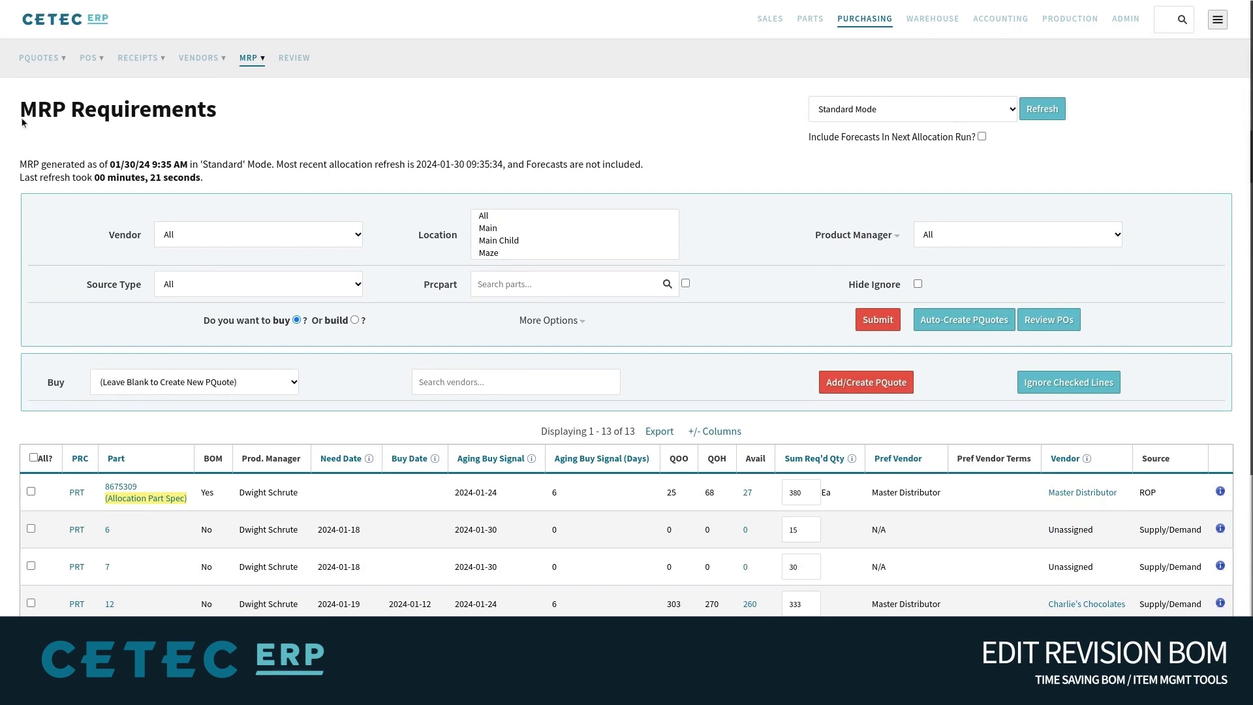
{"action": "mouse_move", "coordinate": [23, 123]}
{"action": "left_mouse_down"}
{"action": "mouse_move", "coordinate": [174, 129]}
{"action": "mouse_move", "coordinate": [22, 113]}
{"action": "left_mouse_up"}
{"action": "left_click", "coordinate": [22, 113]}
{"action": "scroll", "coordinate": [26, 201], "scroll_direction": "down", "scroll_amount": 5}
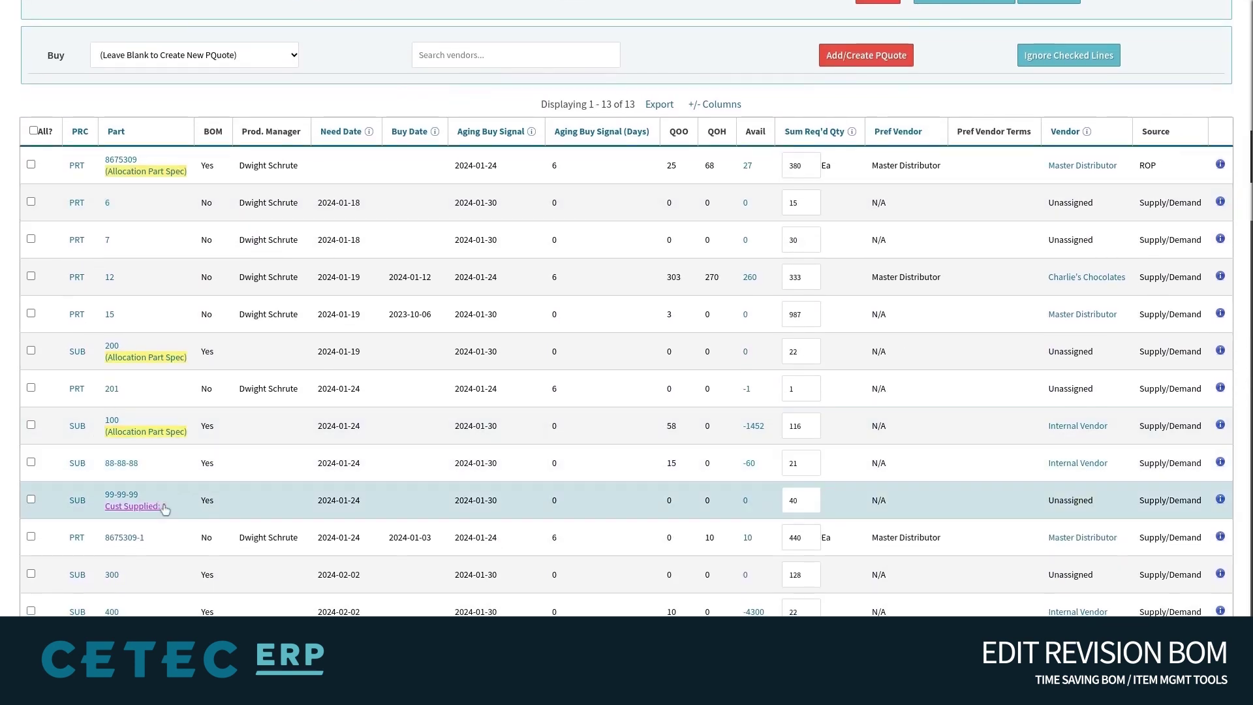
{"action": "left_click_drag", "start_coordinate": [168, 508], "coordinate": [114, 506]}
{"action": "left_click", "coordinate": [185, 510]}
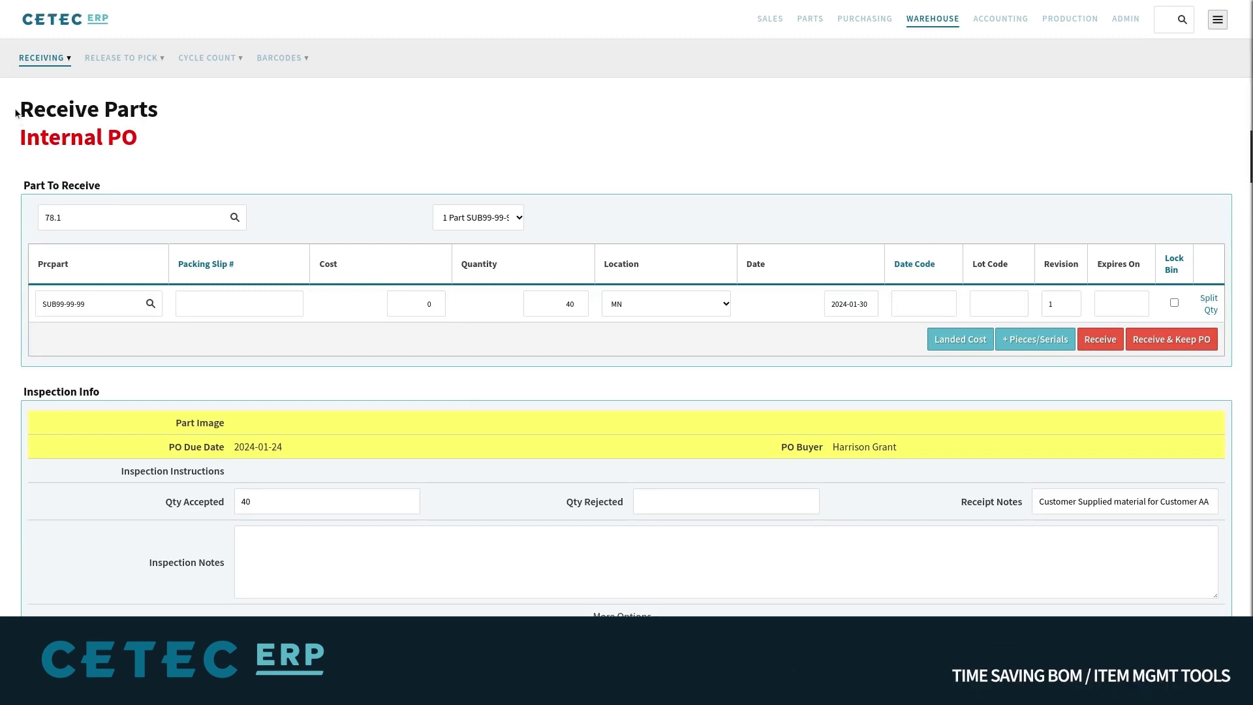
Receive 40 SUB99-99-99 on PO 78.1 with the bin locked, then open receipt 89
{"action": "left_click_drag", "start_coordinate": [17, 117], "coordinate": [168, 149]}
{"action": "left_click", "coordinate": [169, 149]}
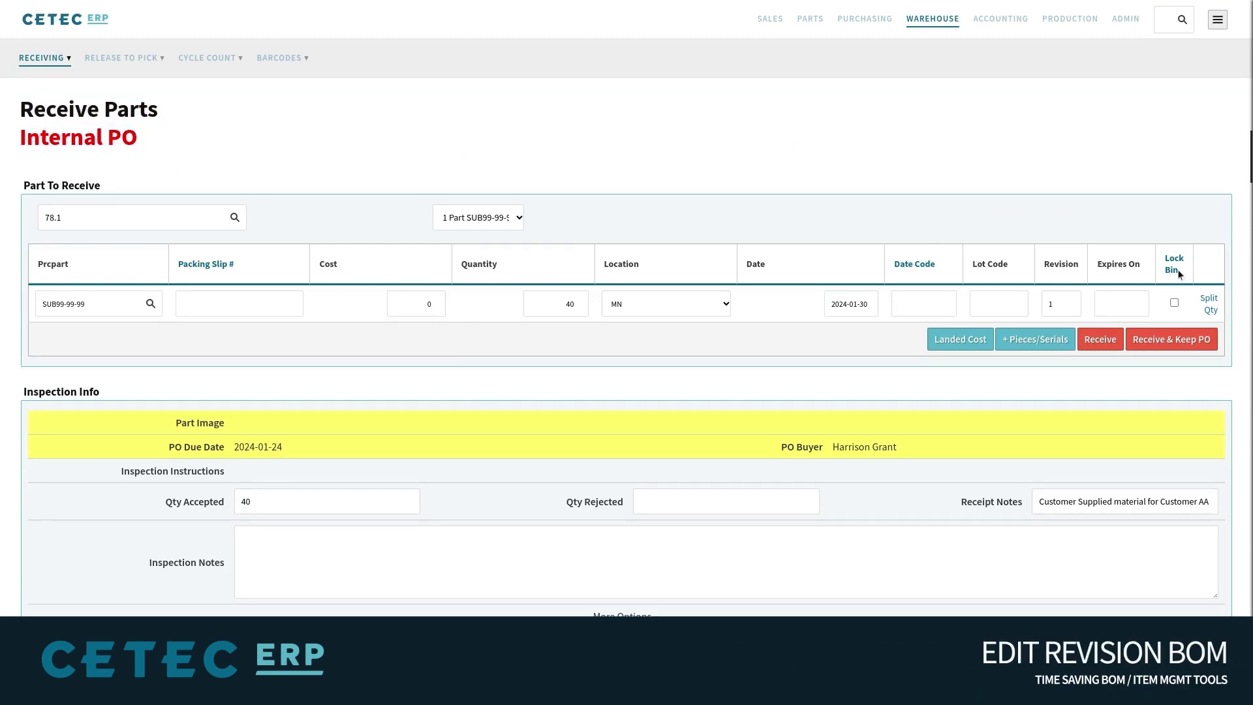
{"action": "mouse_move", "coordinate": [1186, 279]}
{"action": "left_mouse_down"}
{"action": "mouse_move", "coordinate": [1163, 257]}
{"action": "mouse_move", "coordinate": [1178, 280]}
{"action": "left_mouse_up"}
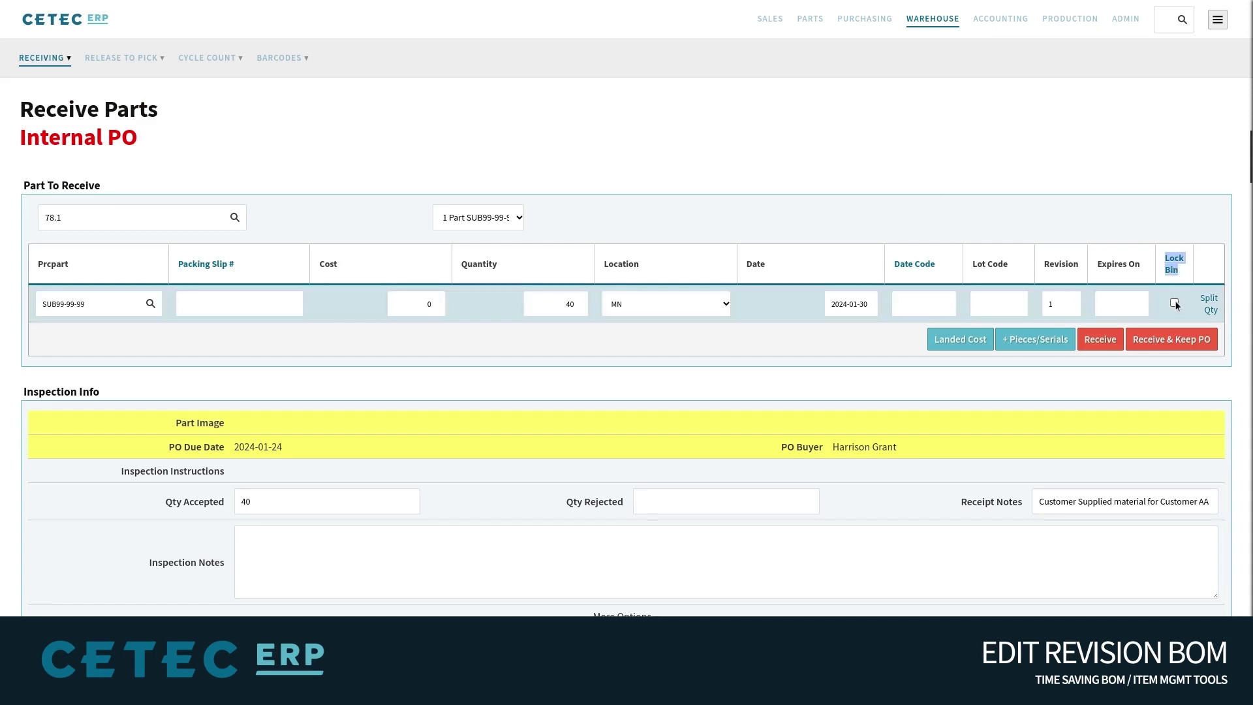
{"action": "left_click", "coordinate": [1174, 303]}
{"action": "left_click", "coordinate": [1100, 340]}
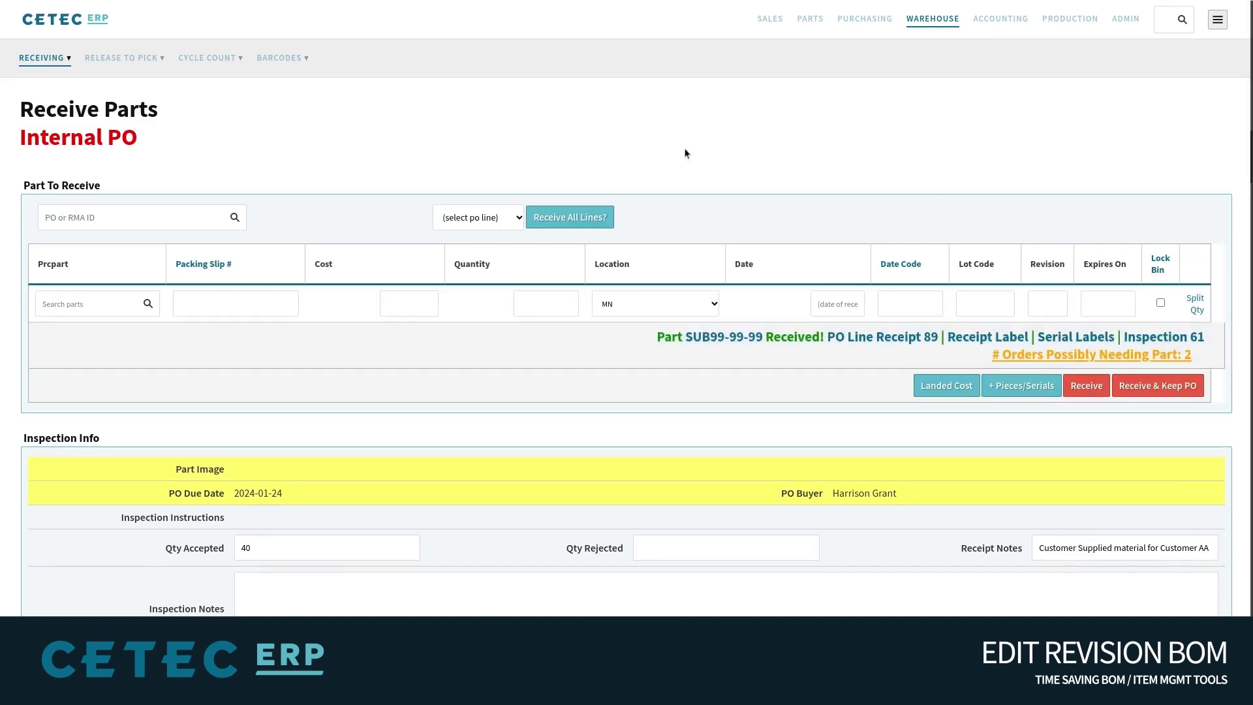
{"action": "left_click", "coordinate": [899, 337]}
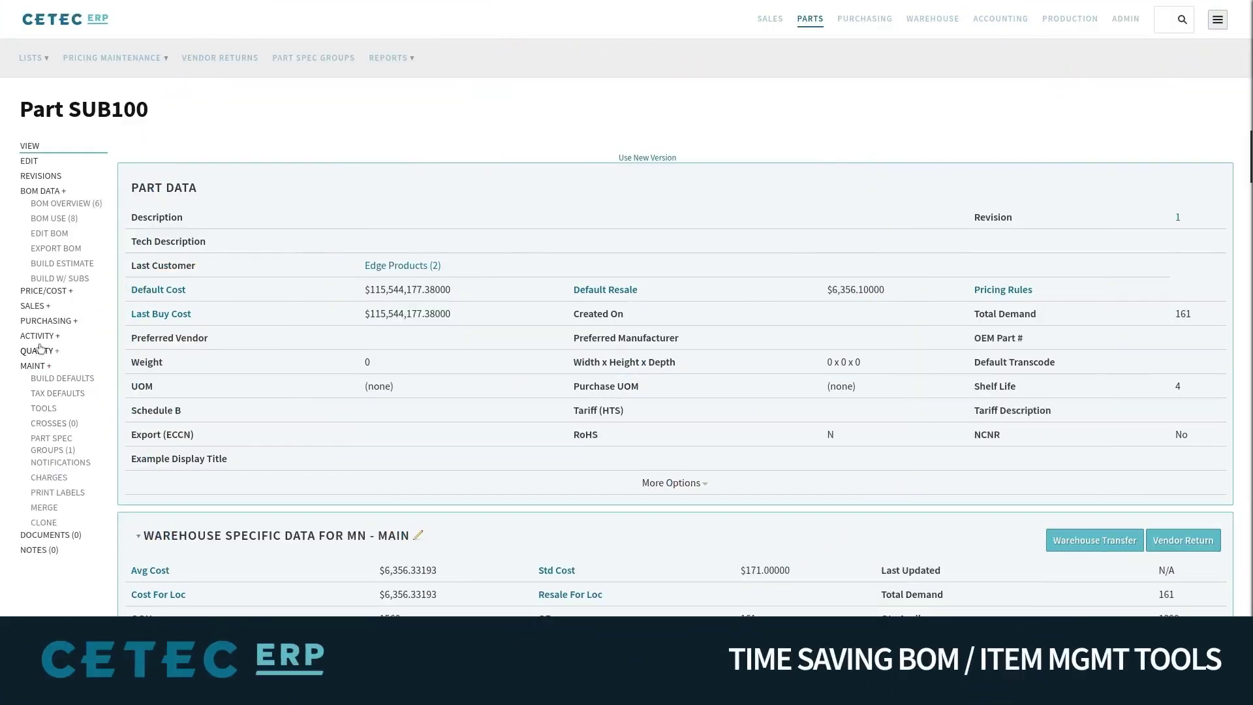
Show SUB100's where-used list and the option to replace it in every BOM
{"action": "left_click", "coordinate": [39, 337]}
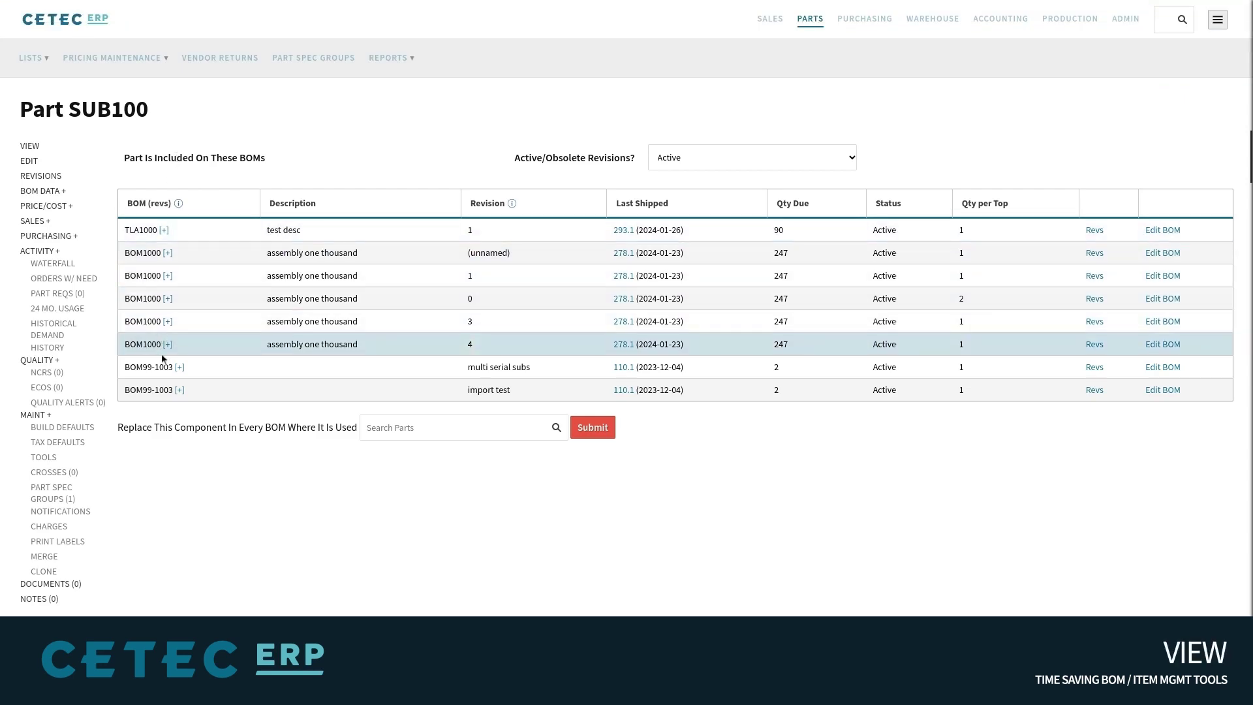
{"action": "left_click_drag", "start_coordinate": [118, 427], "coordinate": [357, 427]}
{"action": "left_click", "coordinate": [373, 449]}
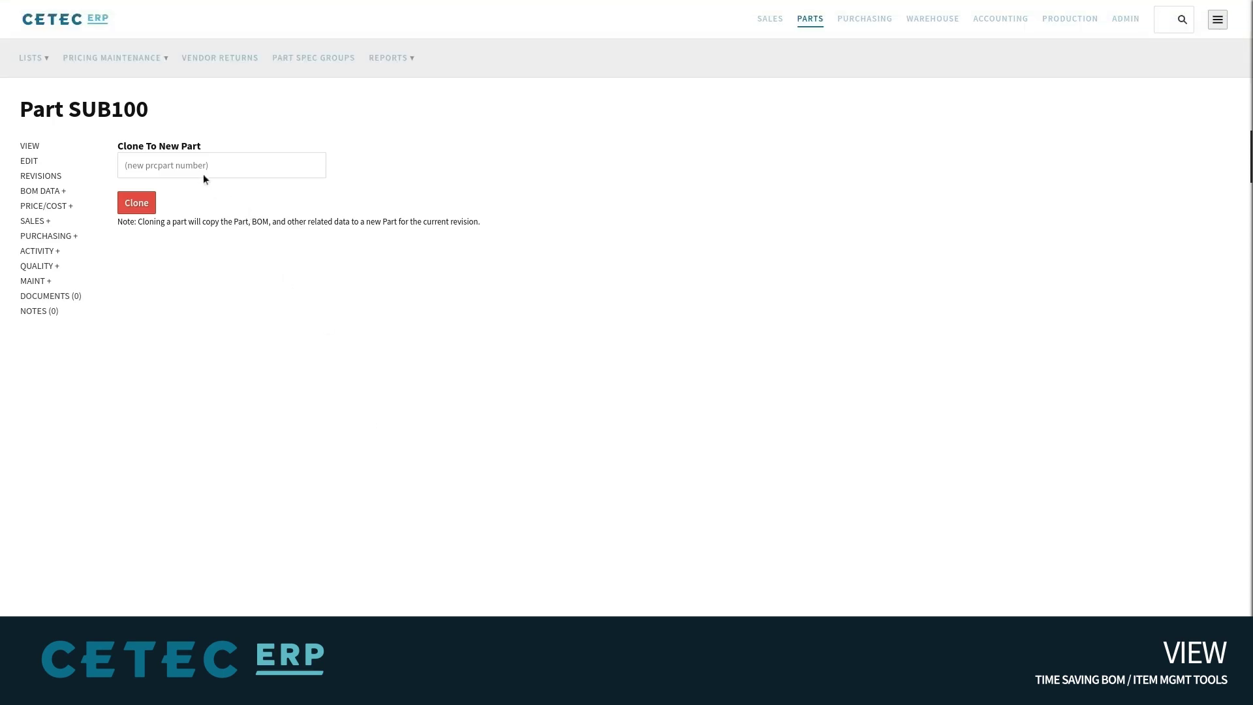
Review SUB100's clone and merge pages, then TLA1000's BOM tree
{"action": "left_click", "coordinate": [201, 165]}
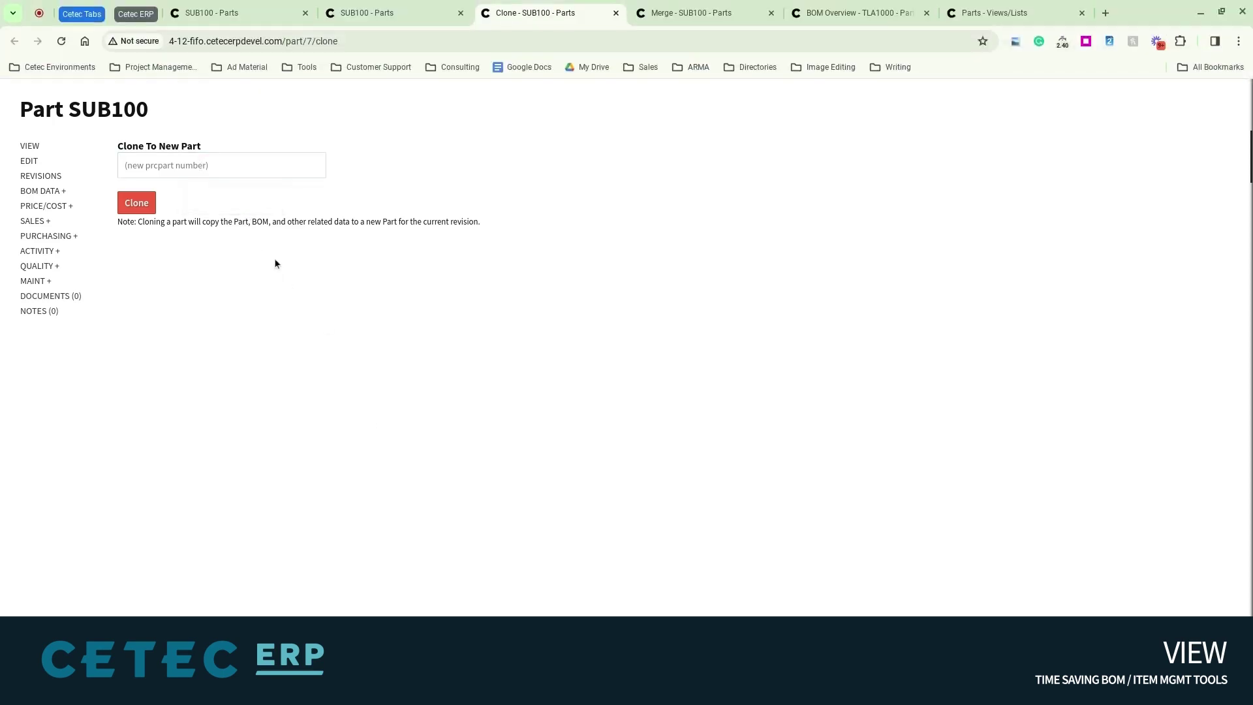
{"action": "key", "text": "ctrl+Tab"}
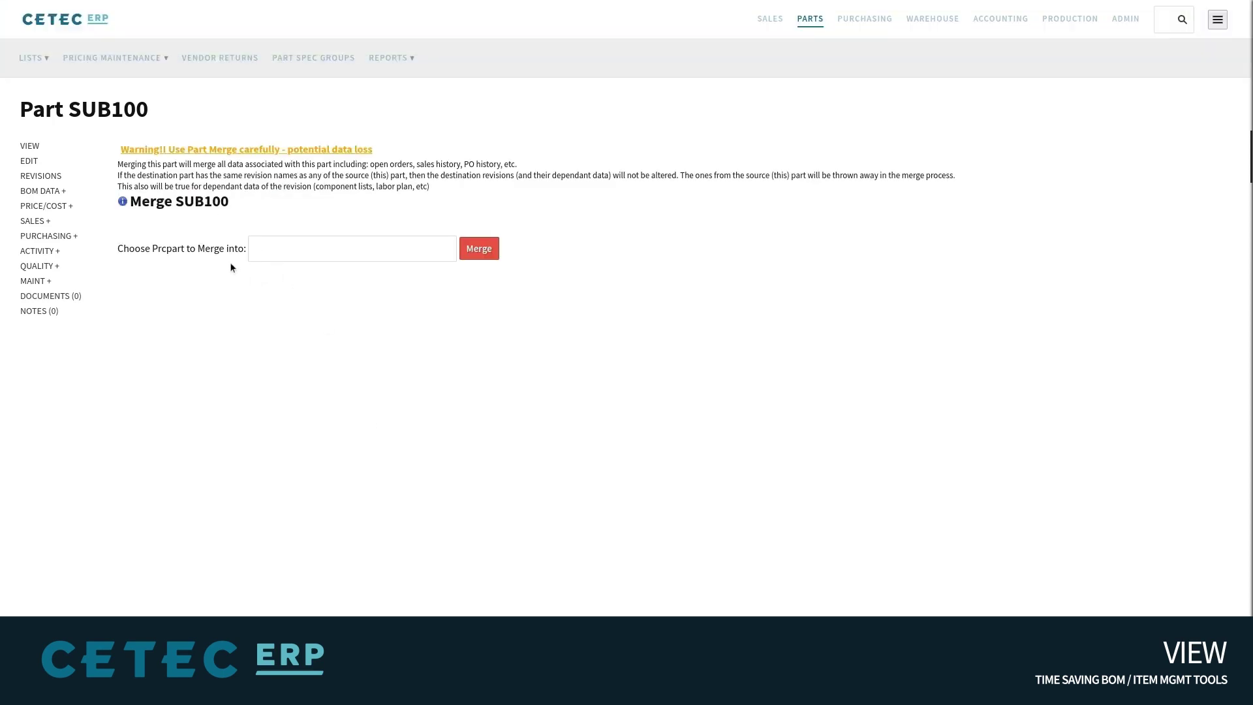
{"action": "key", "text": "ctrl+Tab"}
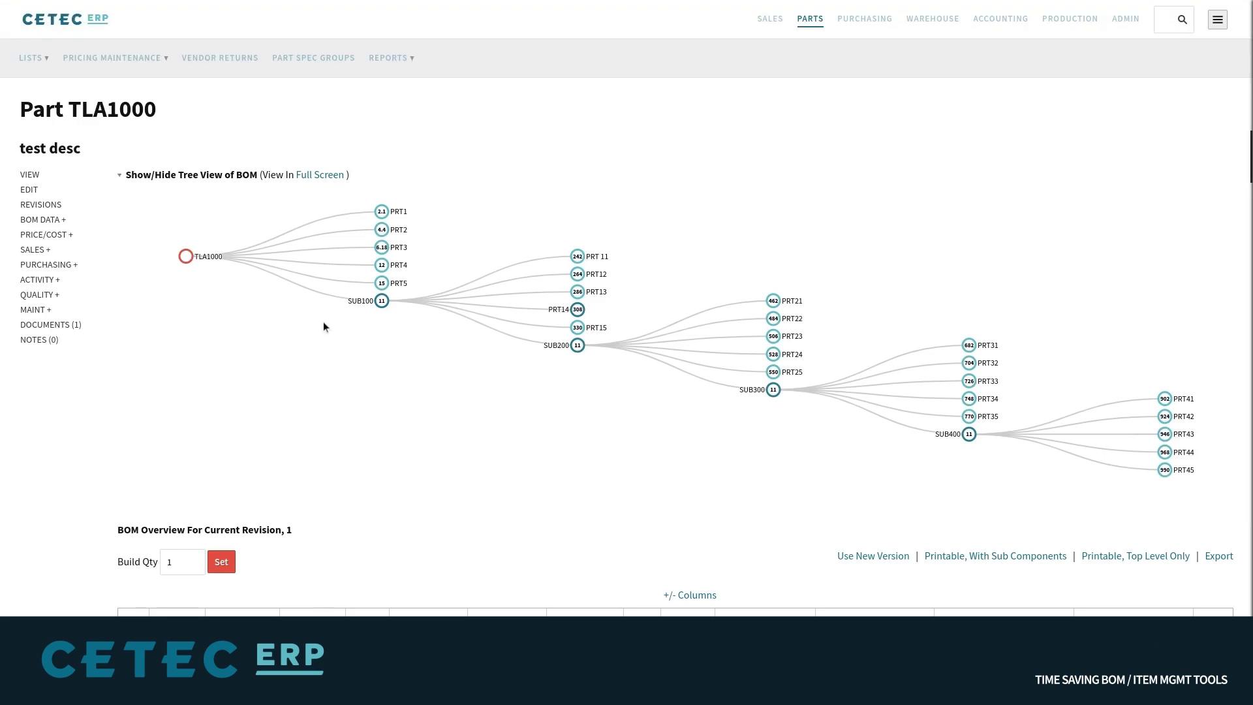
{"action": "scroll", "coordinate": [323, 323], "scroll_direction": "down", "scroll_amount": 3}
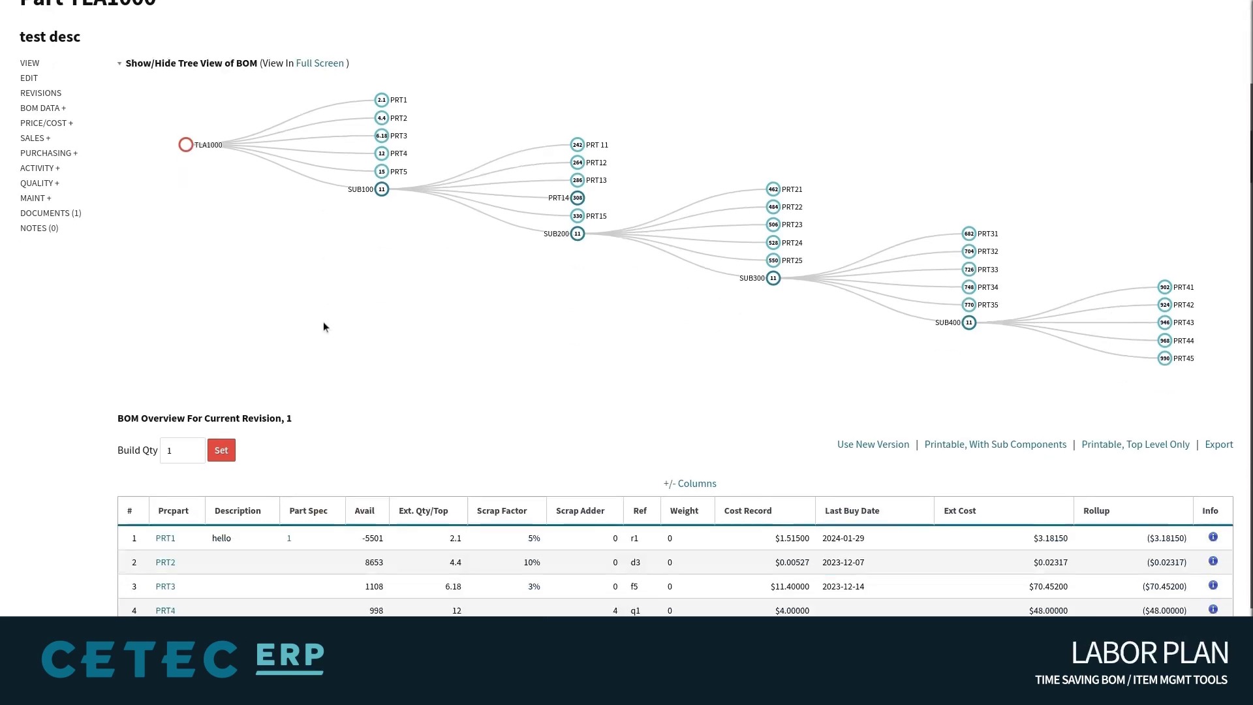